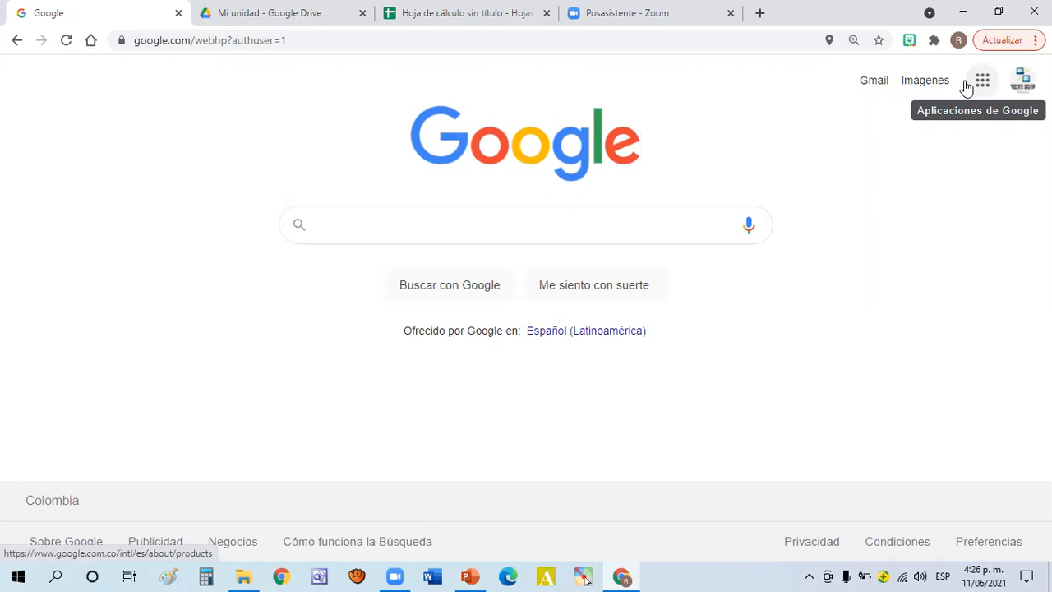
left_click(967, 85)
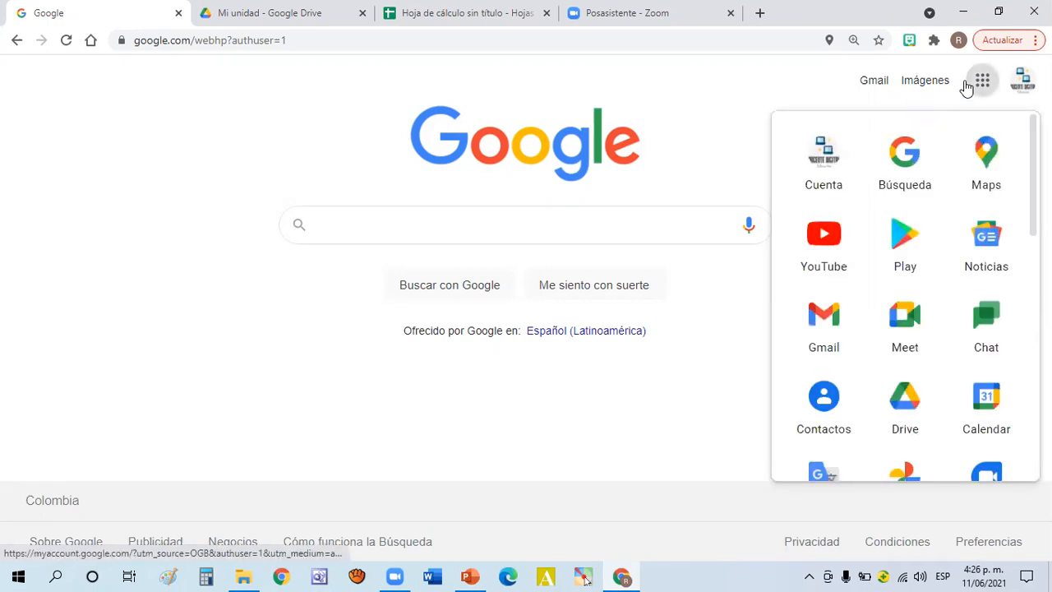
left_click(983, 86)
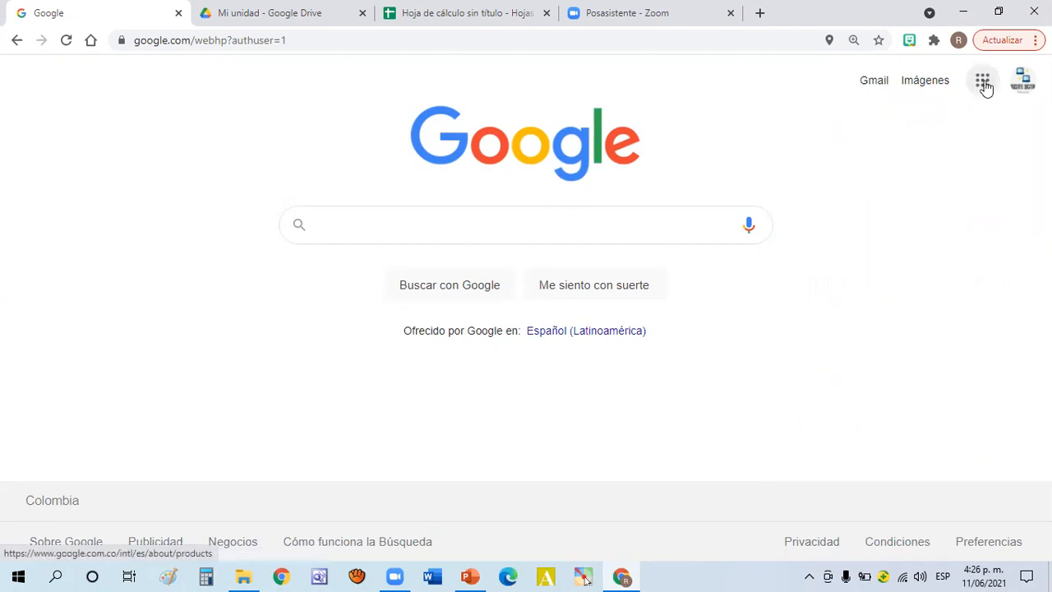
left_click(983, 85)
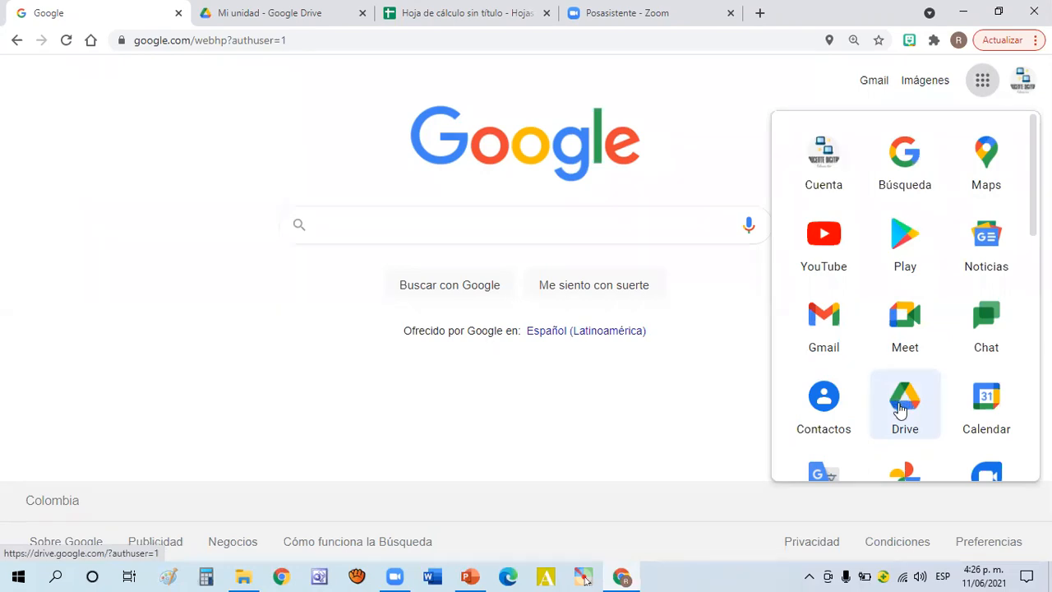
left_click(463, 223)
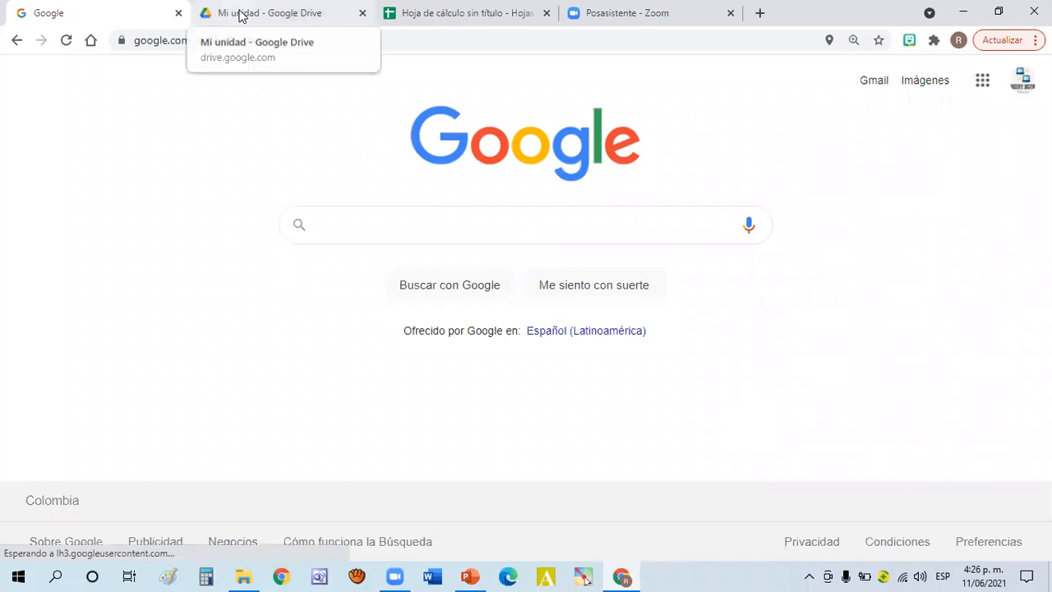
Switch to Google Drive, show the options for creating a Google Sheets file, and switch to the already open untitled spreadsheet
left_click(241, 18)
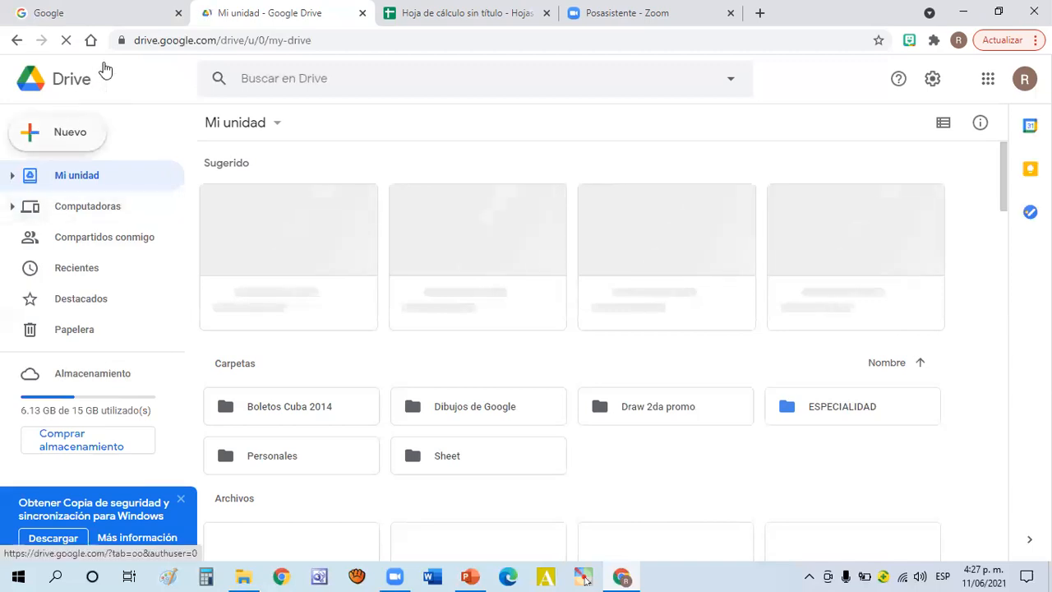
left_click(70, 135)
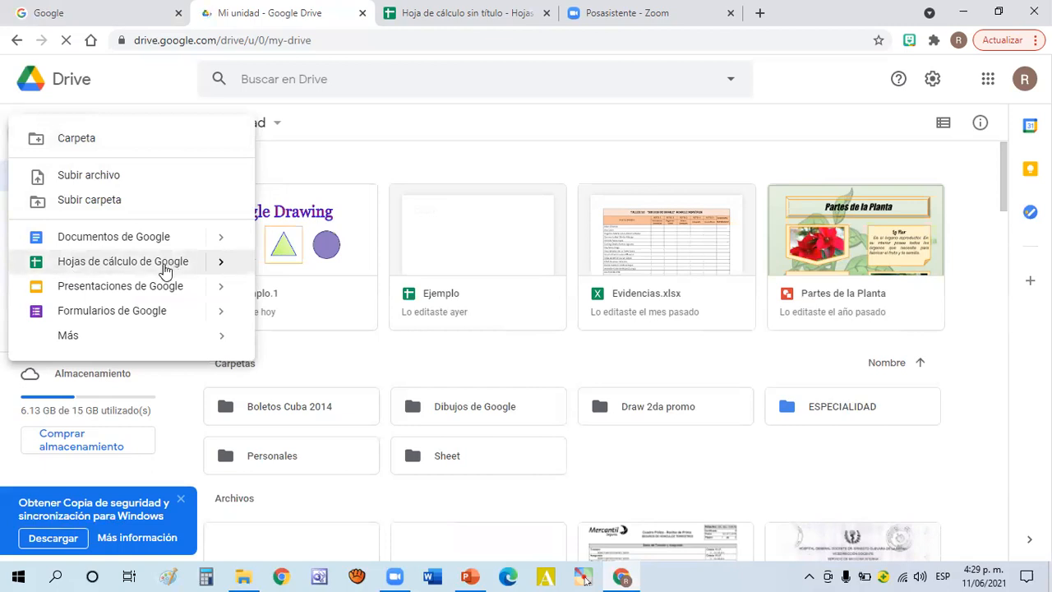
left_click(222, 265)
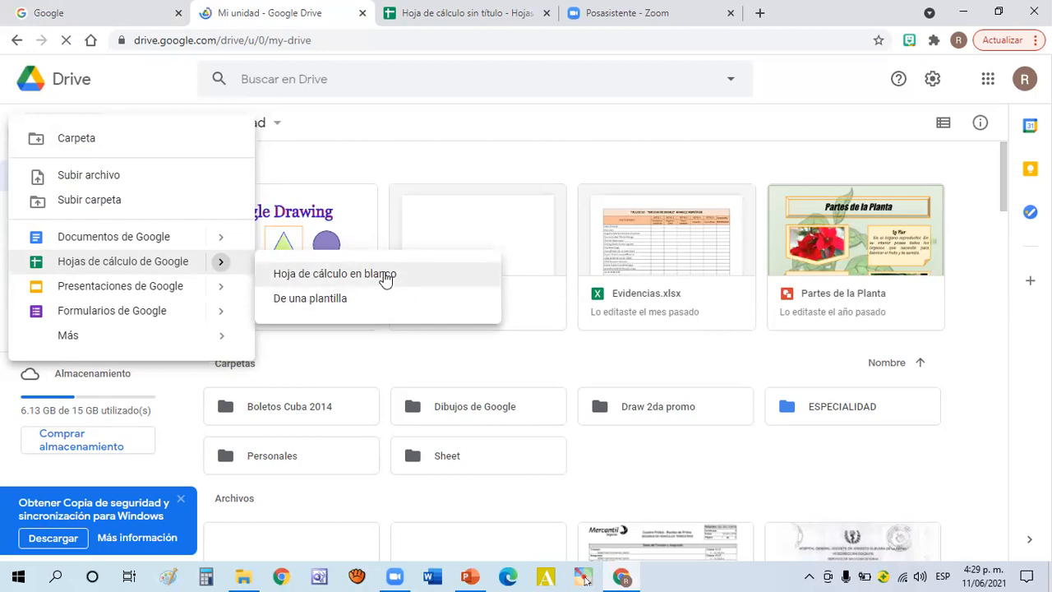
left_click(441, 10)
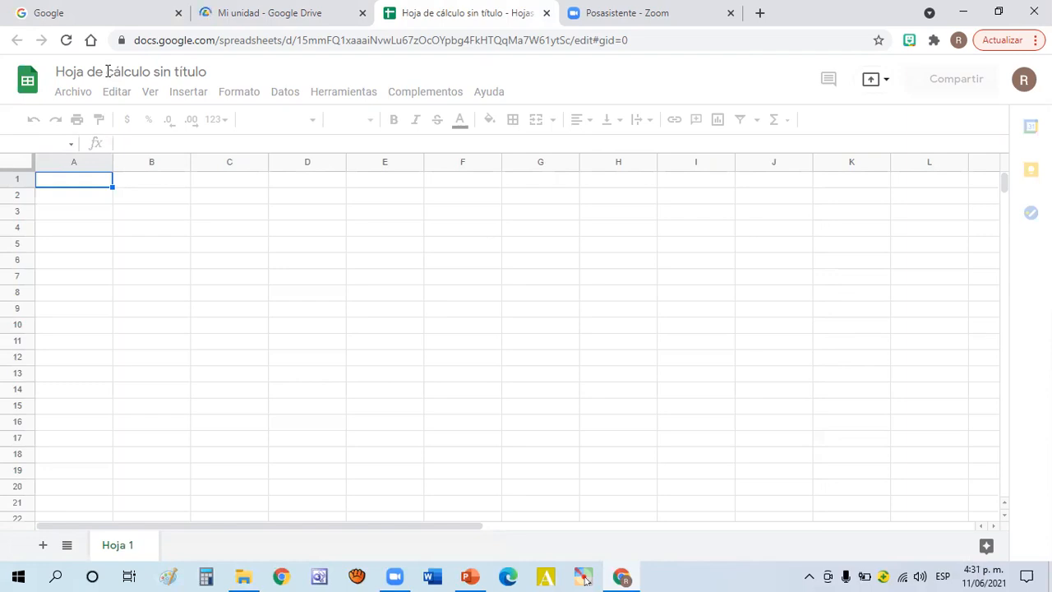
Rename the untitled spreadsheet as "Ejemplo-1"
left_click(107, 72)
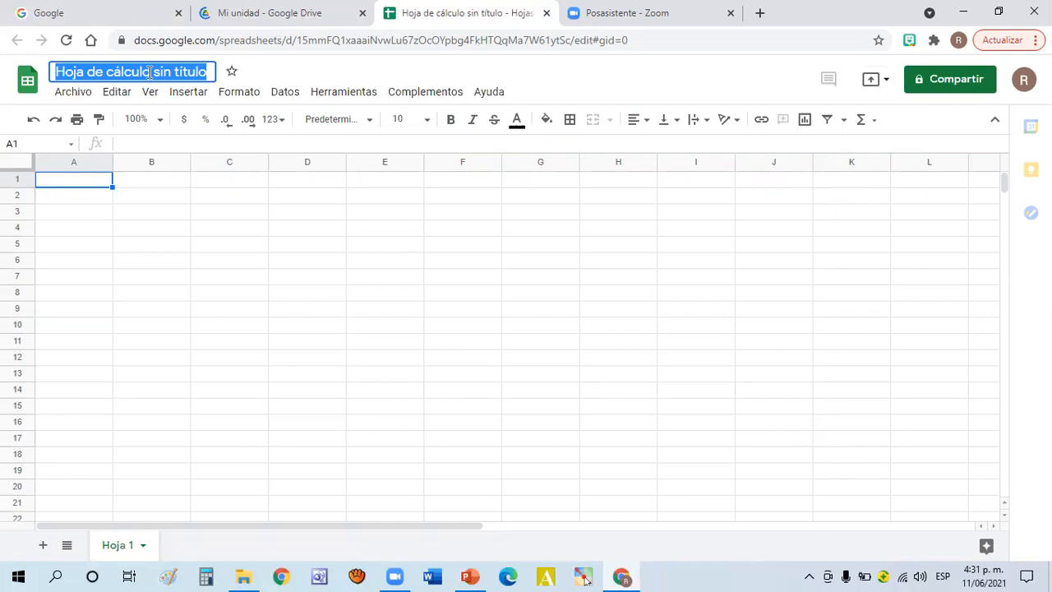
type("E")
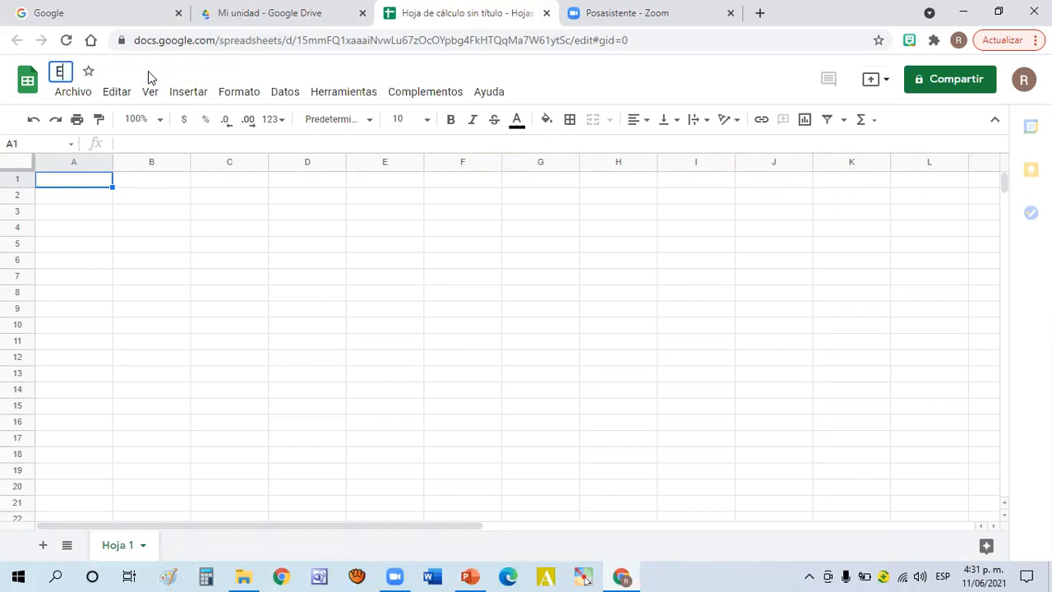
type("jemplo")
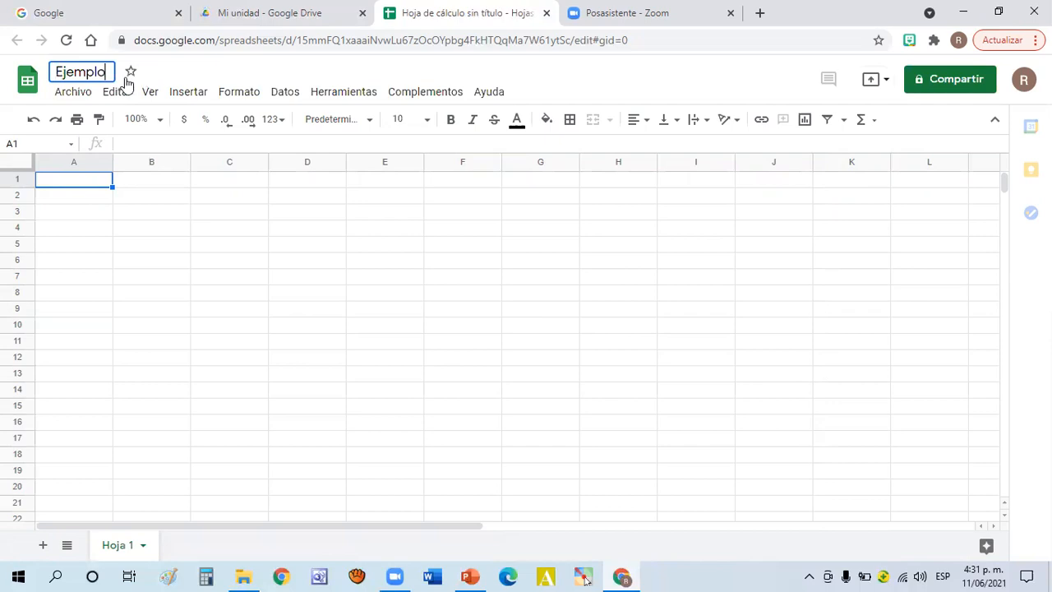
type("-1")
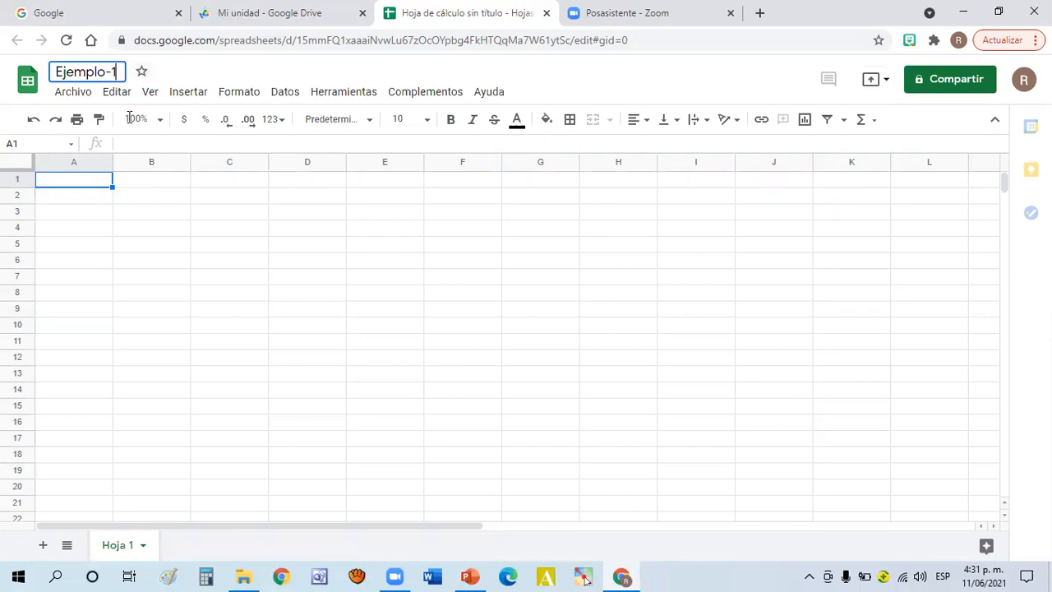
type("1")
key("BackSpace")
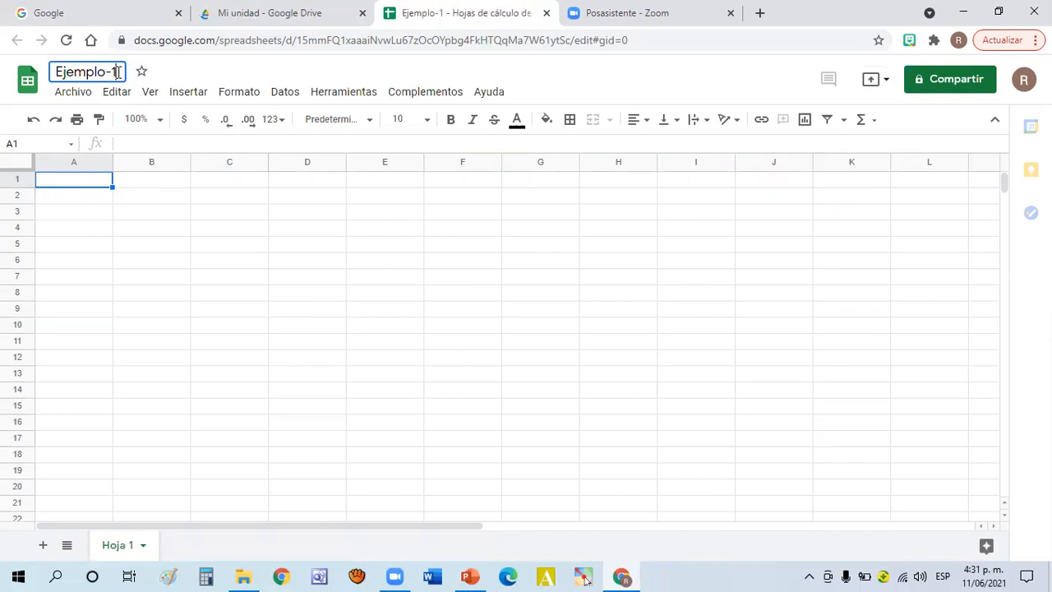
key("Return")
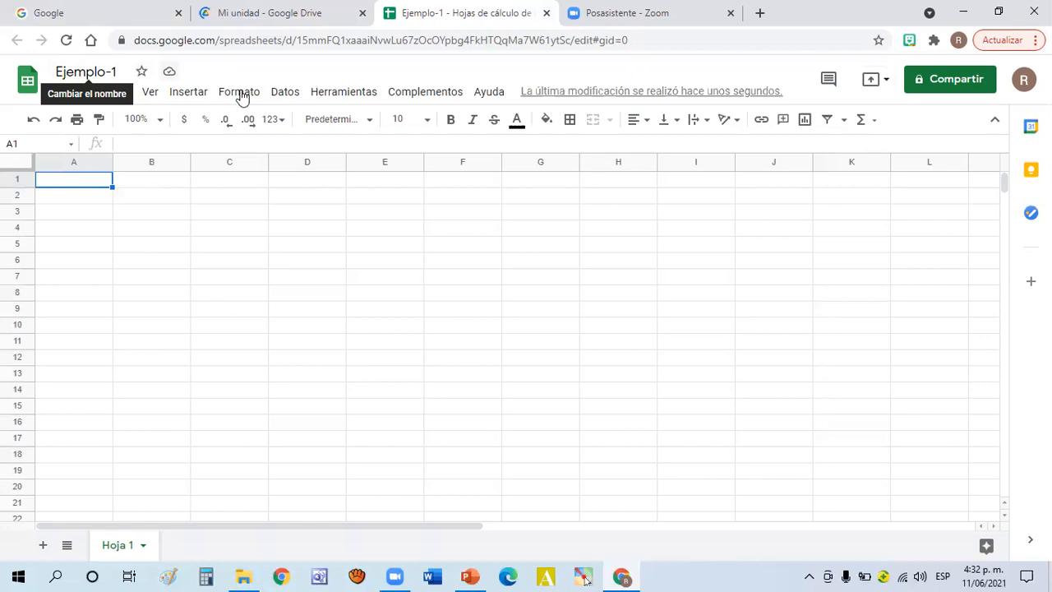
Examine the commands the spreadsheet offers for inserting elements, formatting cells and managing the file
left_click(189, 95)
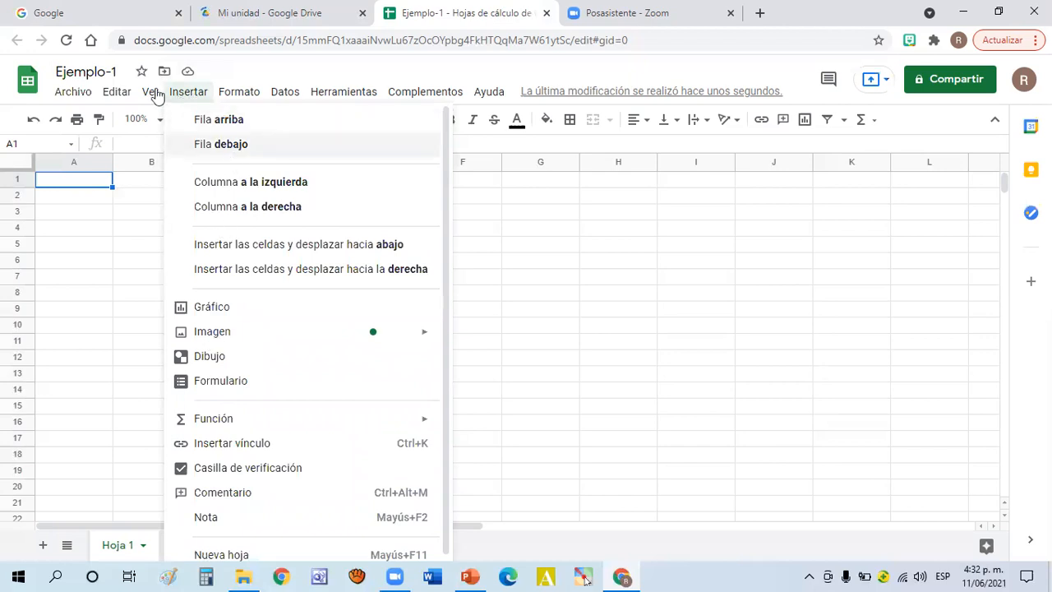
left_click(238, 91)
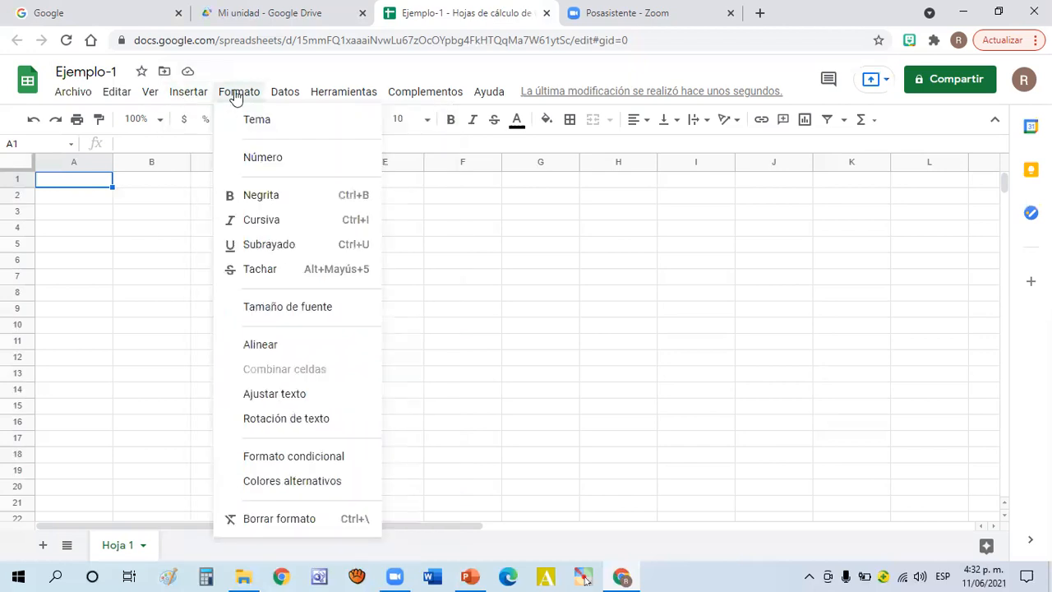
left_click(348, 97)
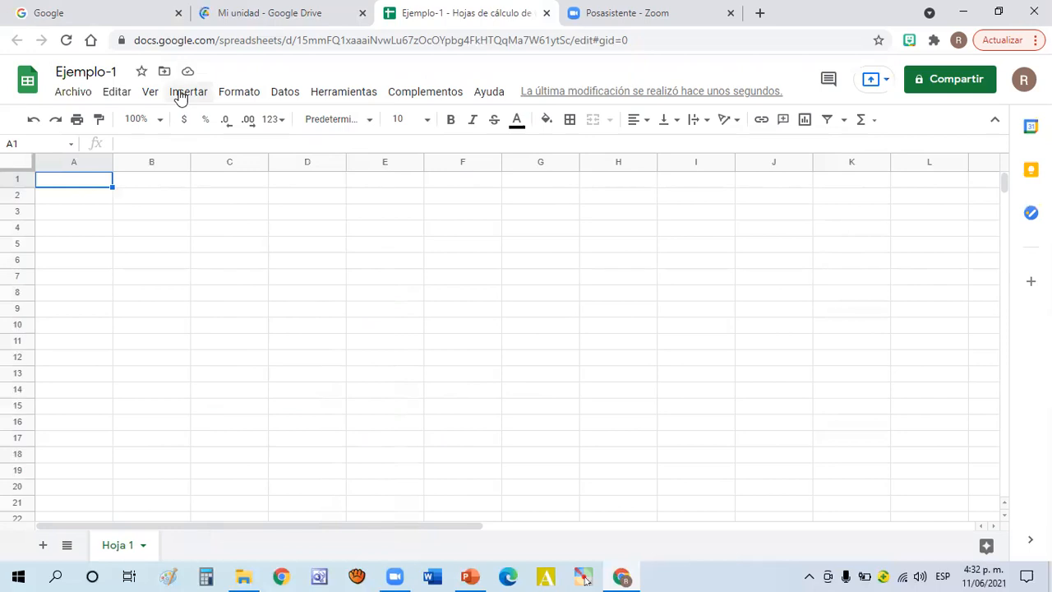
left_click(181, 96)
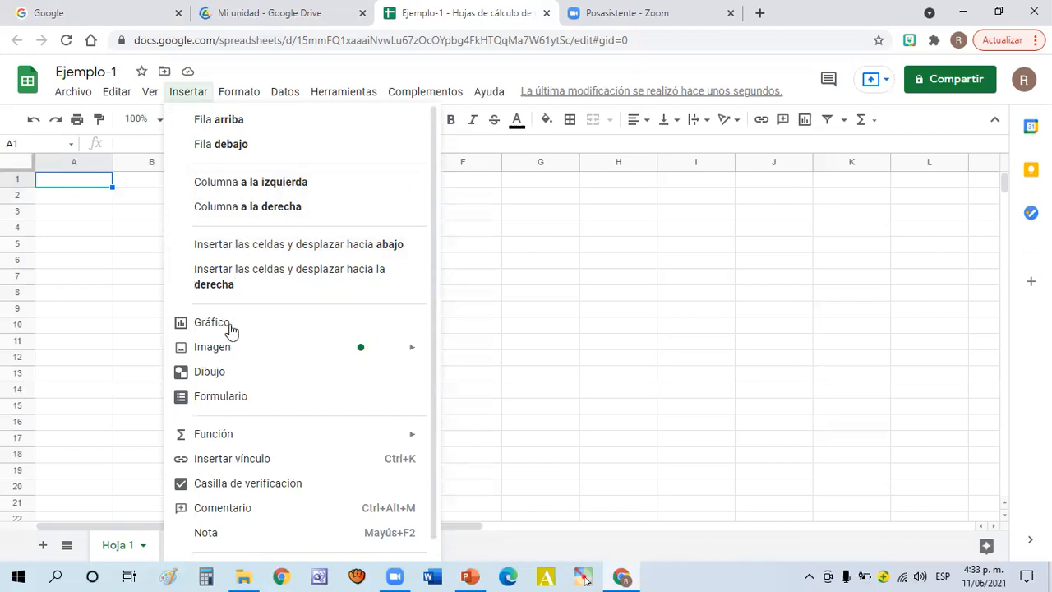
mouse_move(206, 337)
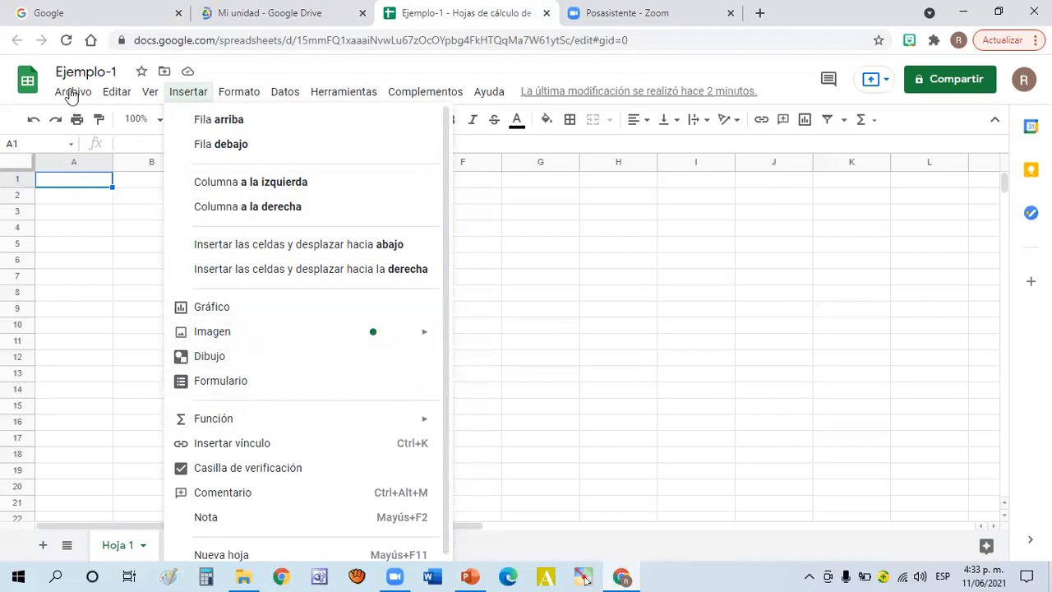
left_click(73, 93)
left_click(79, 92)
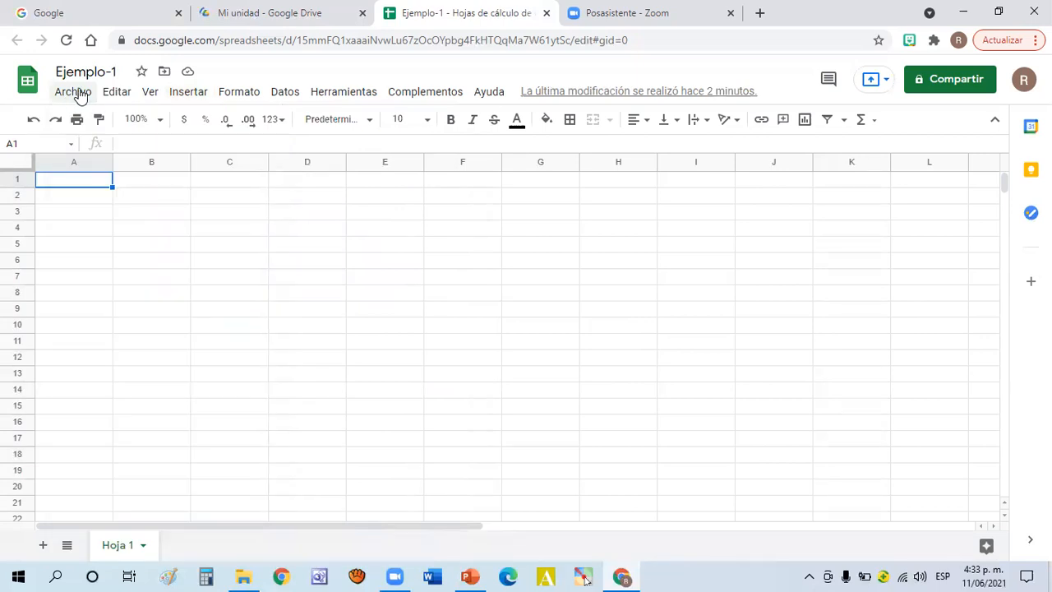
left_click(79, 92)
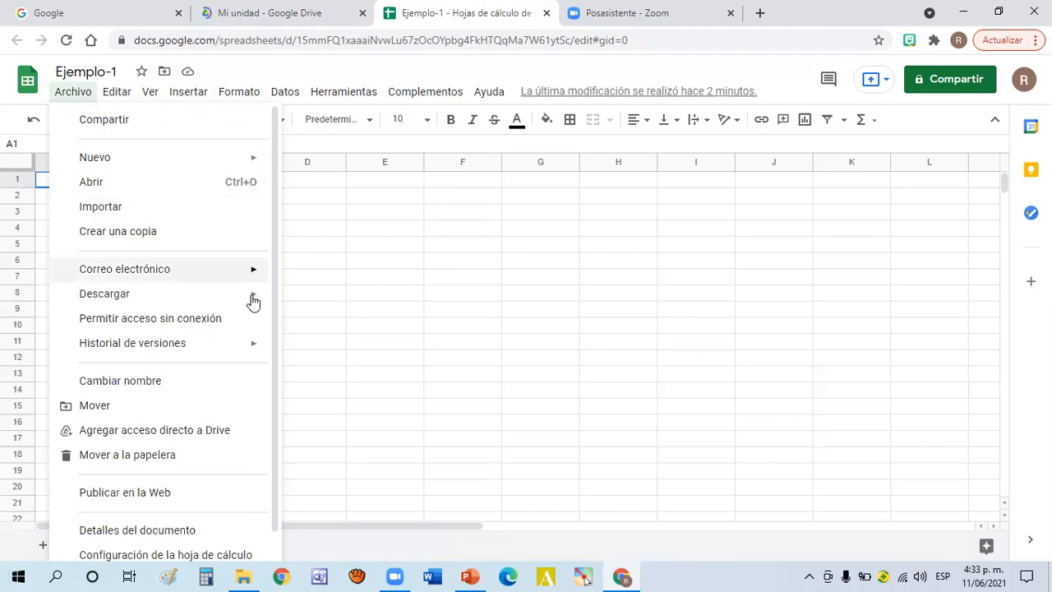
mouse_move(253, 301)
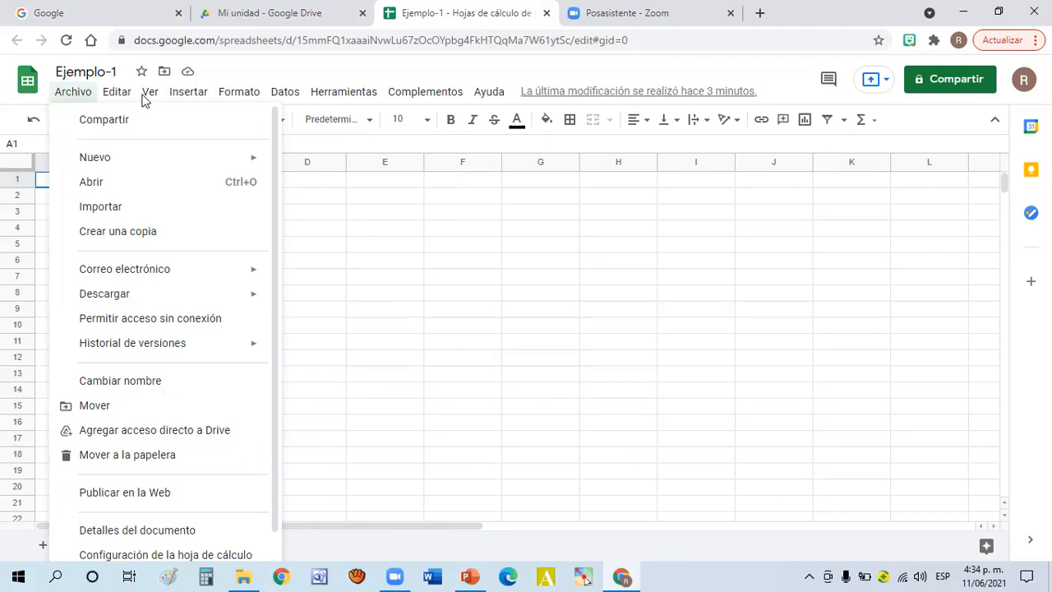
left_click(307, 211)
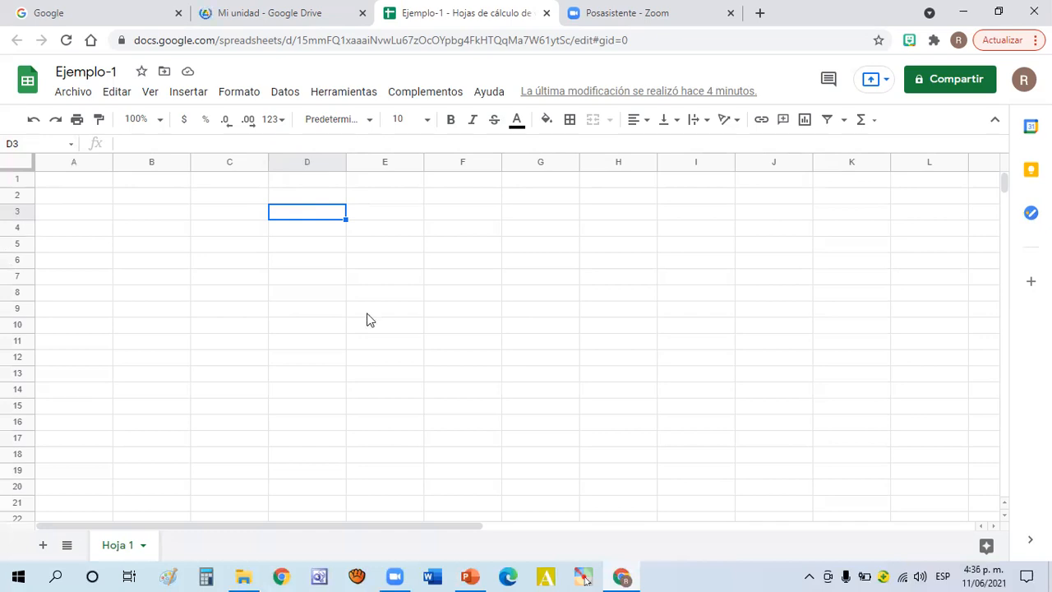
Enter the sample text "Ejemplo" in cell D6 and clear the cell's contents
left_click(471, 394)
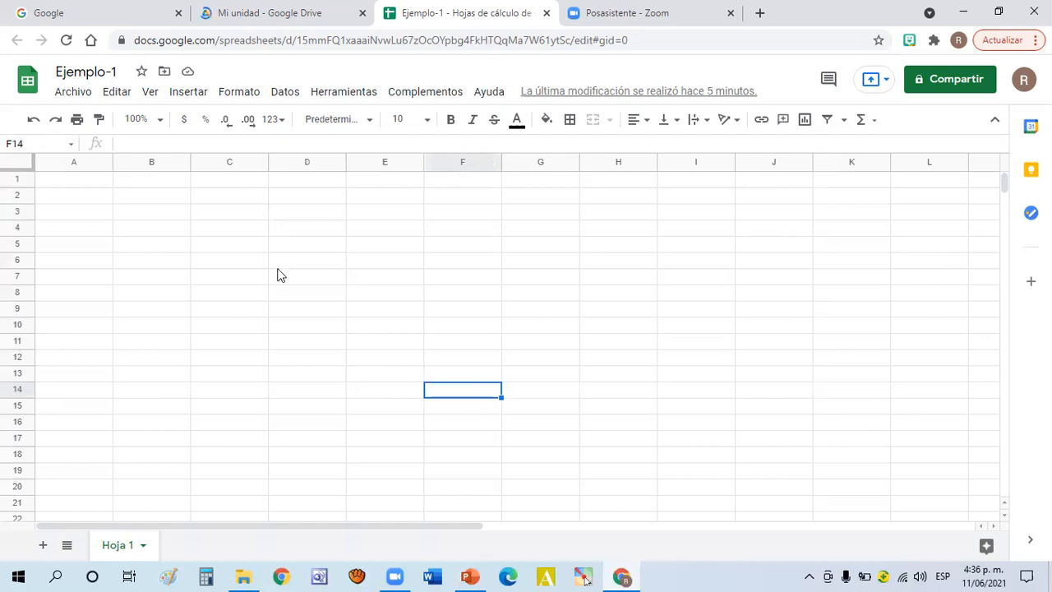
left_click(306, 261)
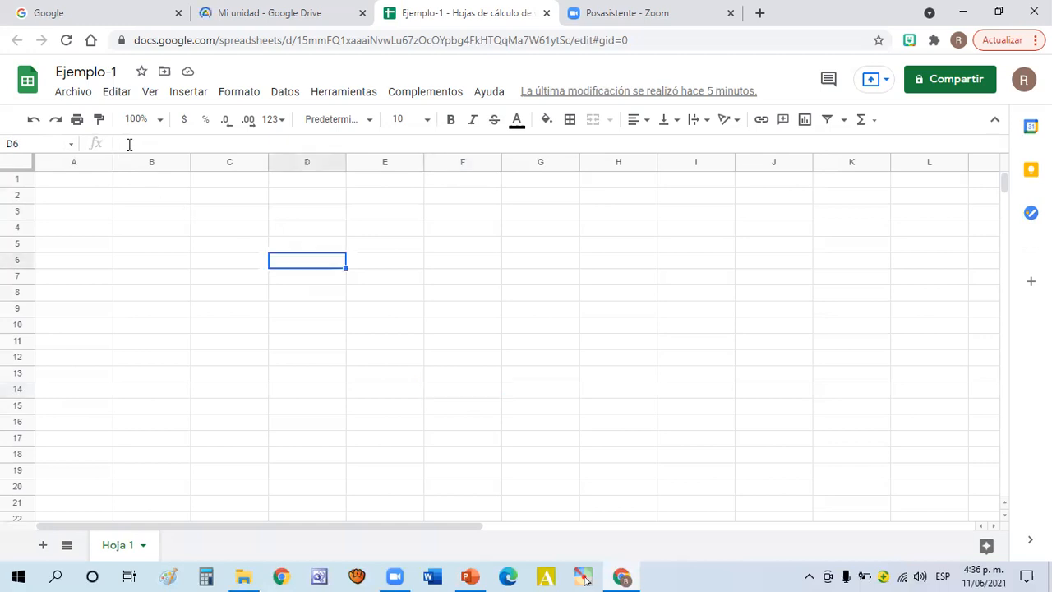
left_click(129, 145)
double_click(292, 262)
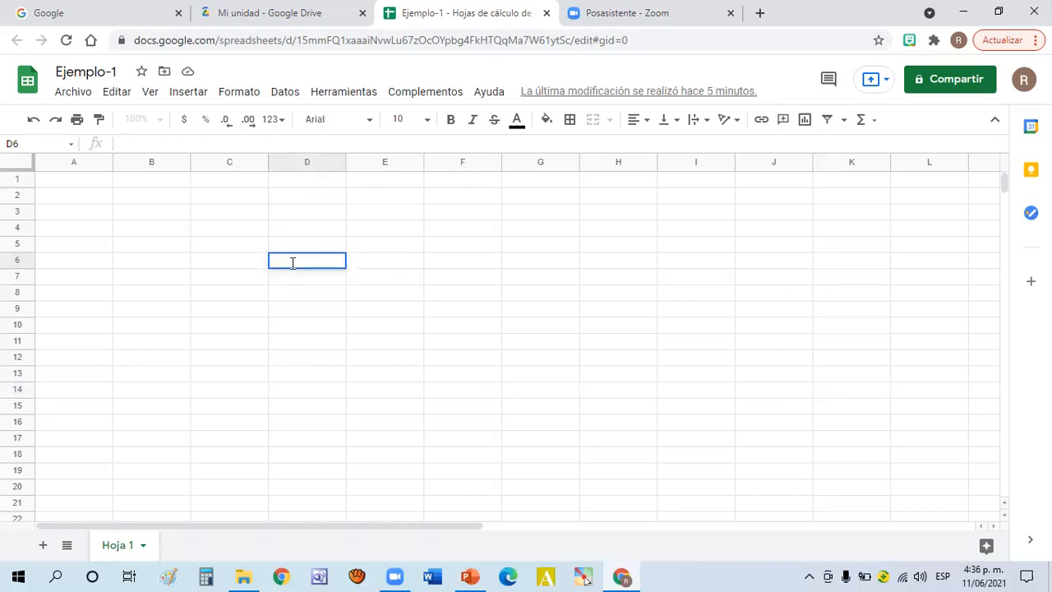
type("Ejemplo")
left_click(158, 243)
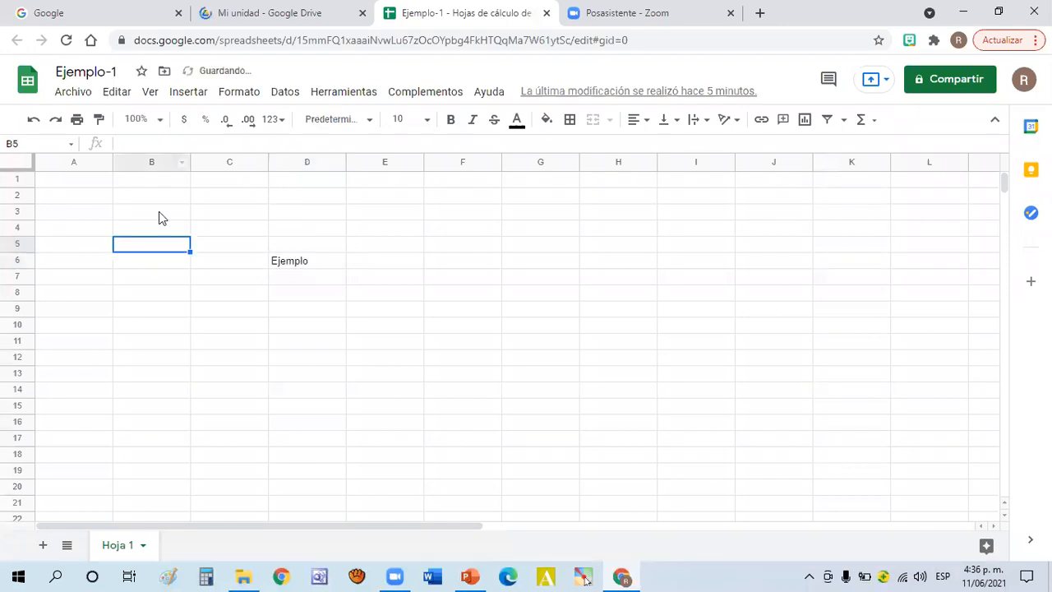
left_click(298, 264)
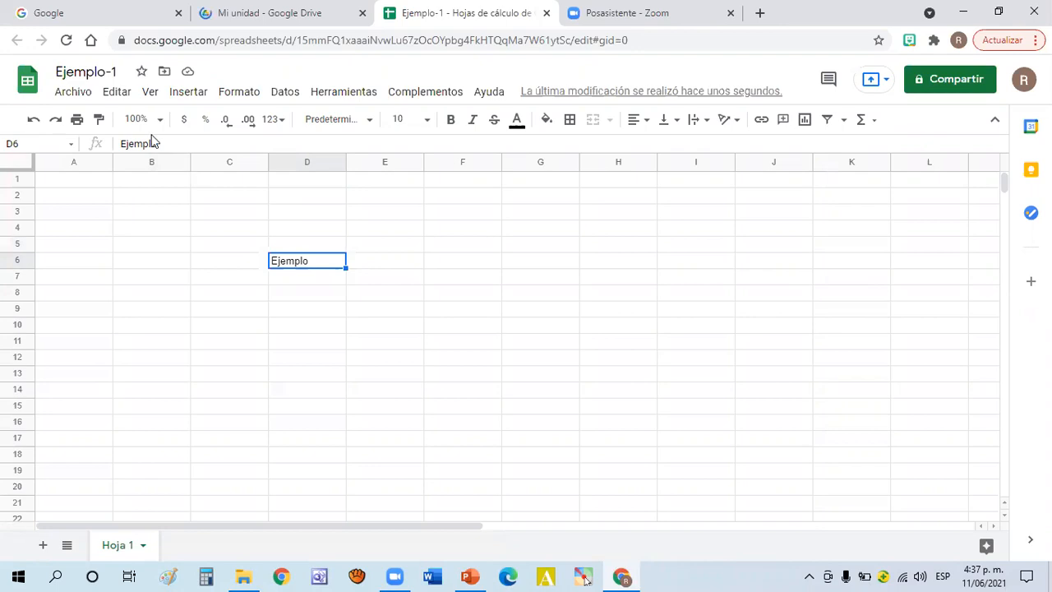
key("Delete")
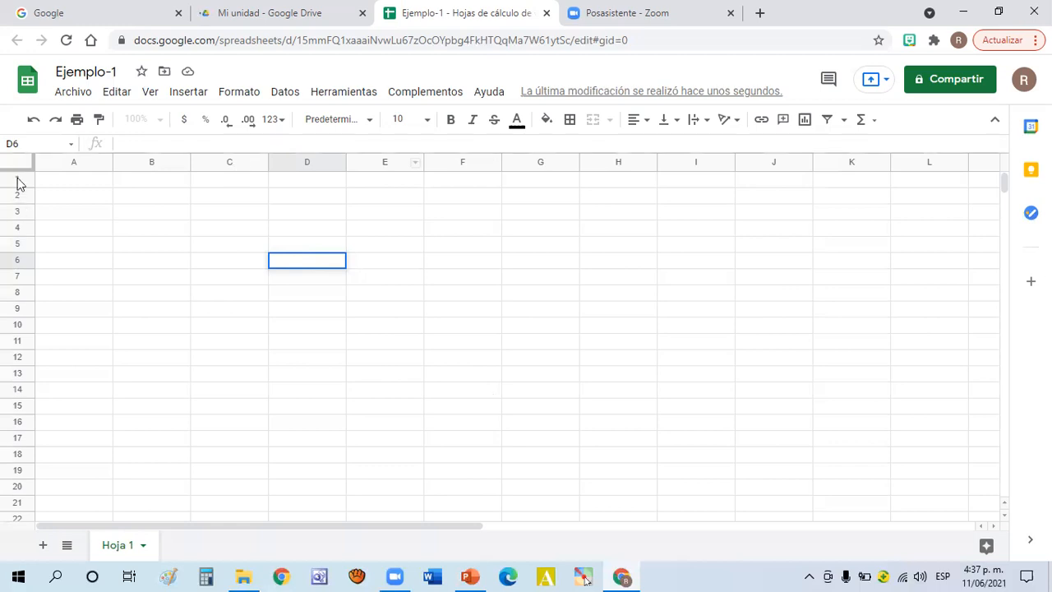
mouse_move(17, 177)
left_mouse_down()
mouse_move(7, 317)
mouse_move(21, 494)
mouse_move(10, 182)
left_mouse_up()
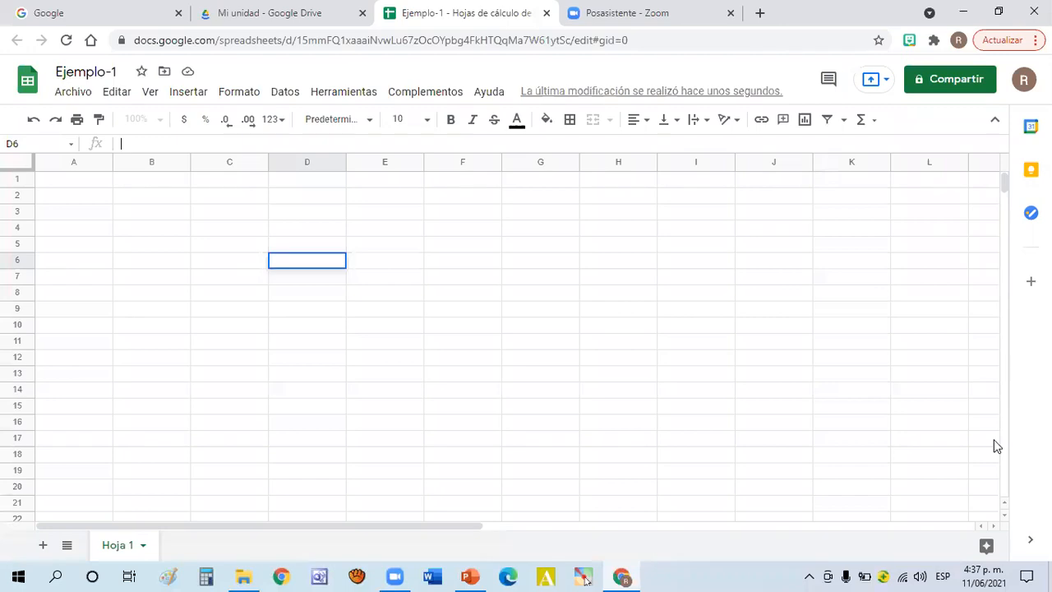
left_click(1004, 516)
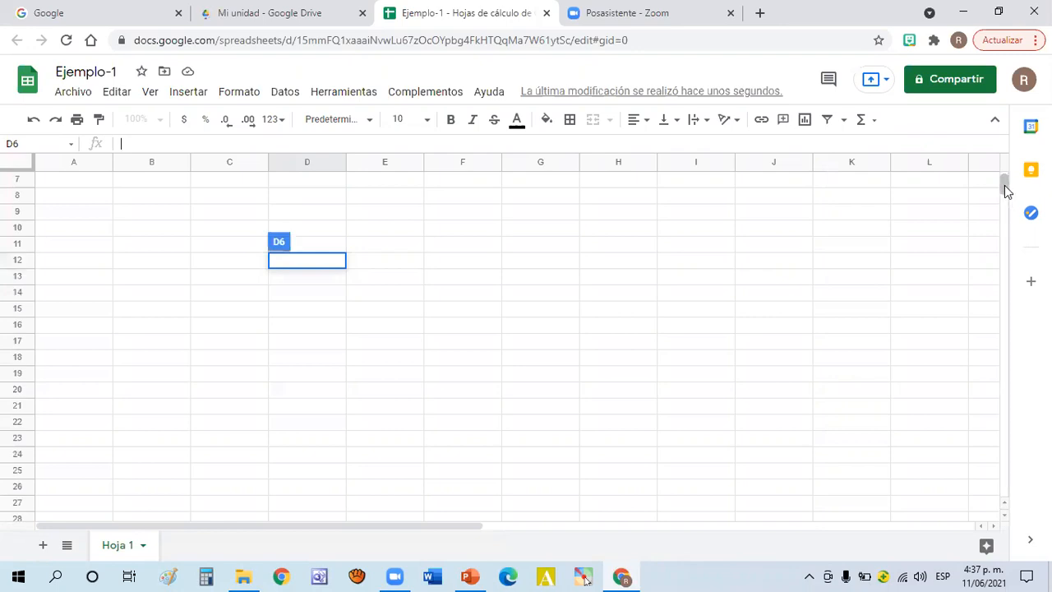
scroll(1007, 218, "down", 2)
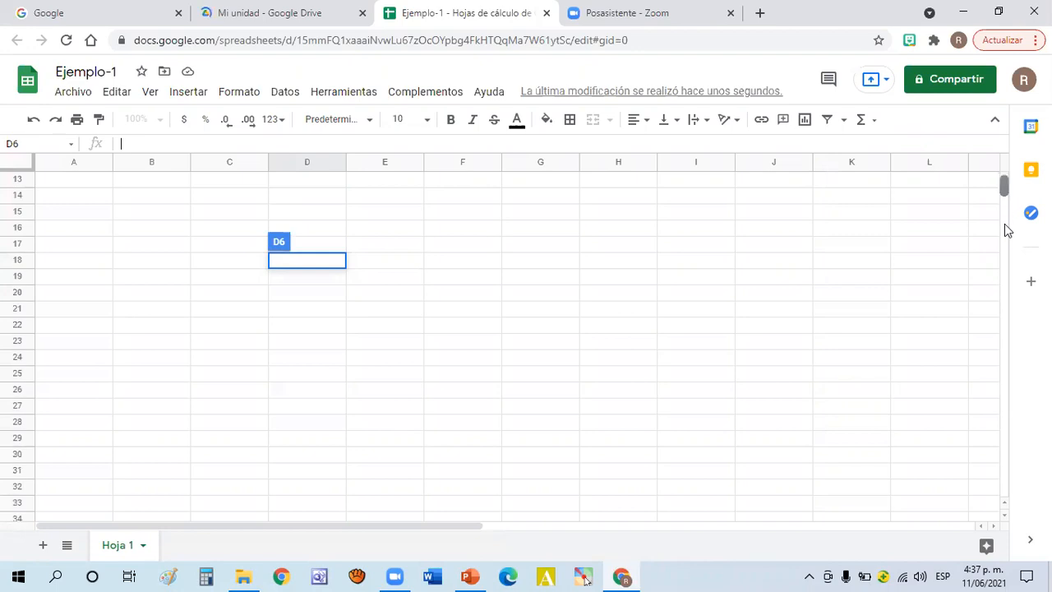
mouse_move(1004, 231)
left_mouse_down()
mouse_move(1004, 200)
mouse_move(1008, 233)
left_mouse_up()
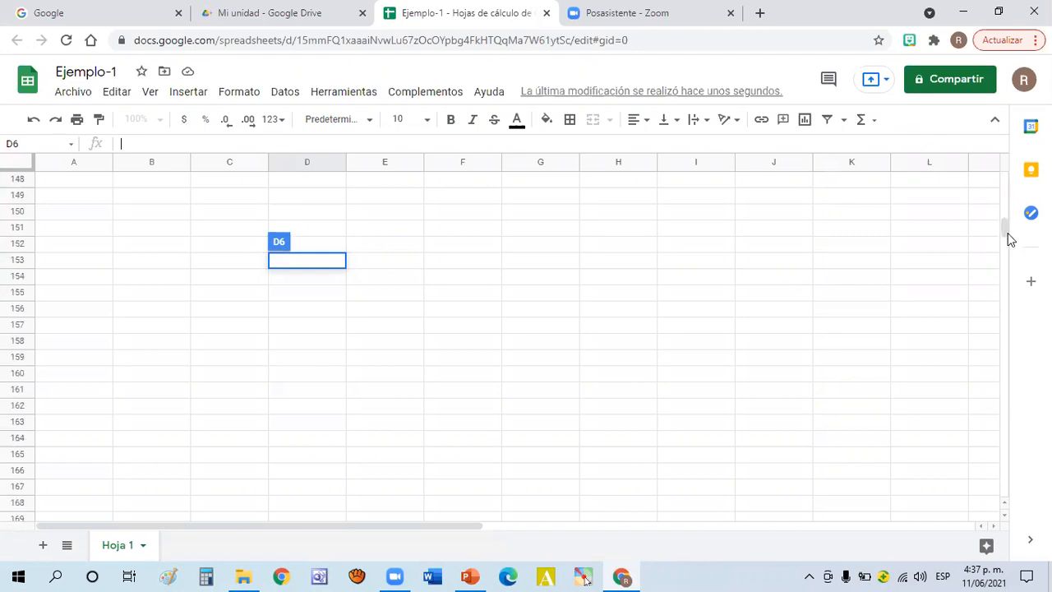
scroll(1004, 411, "up", 5)
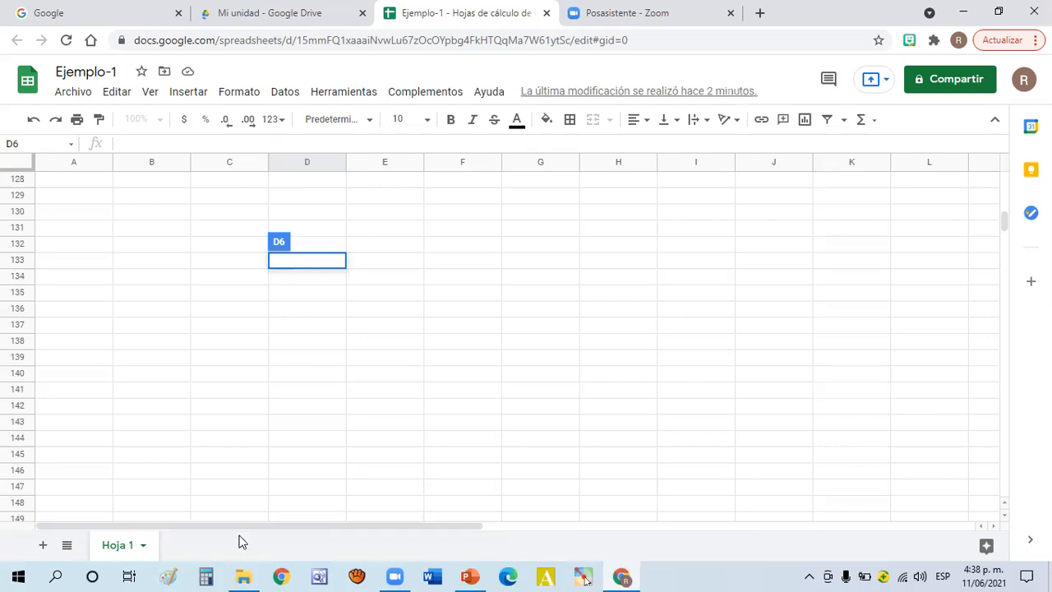
Add a second sheet to the spreadsheet
left_click(43, 547)
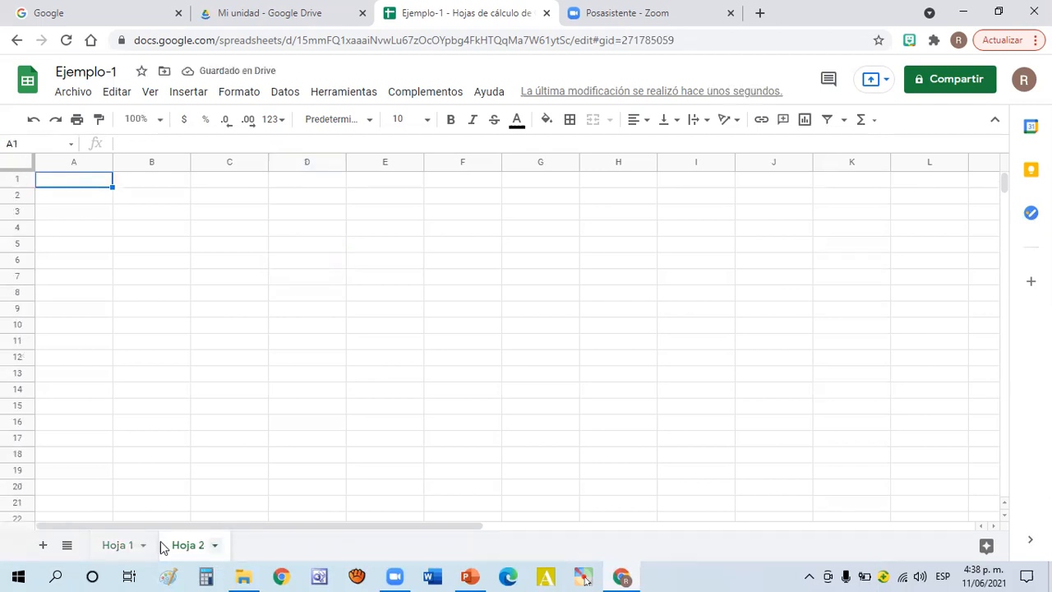
Rename the sheet "Hoja 1" as "Ejem"
left_click(119, 547)
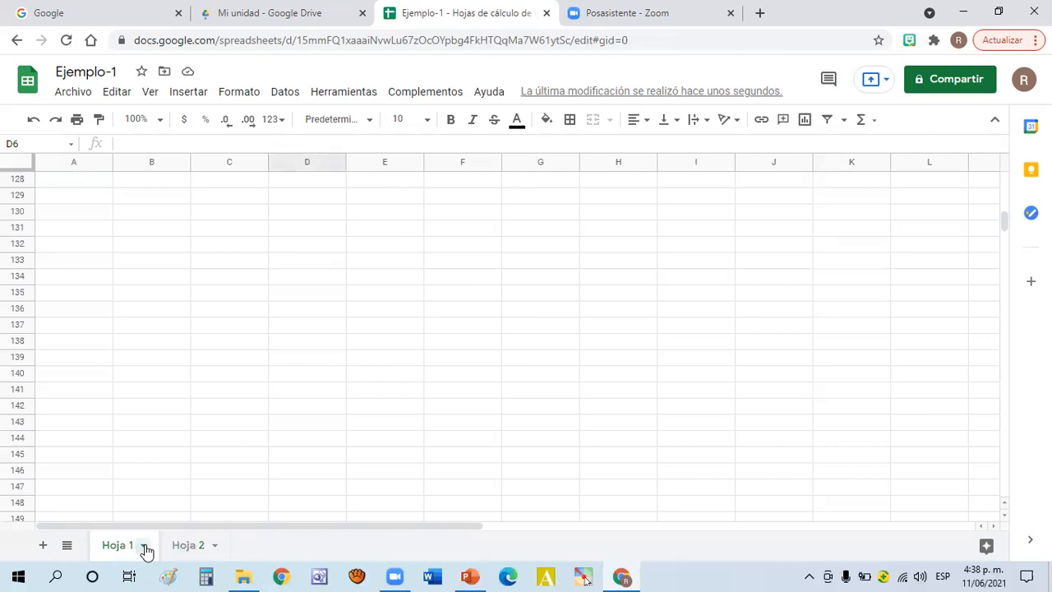
left_click(145, 546)
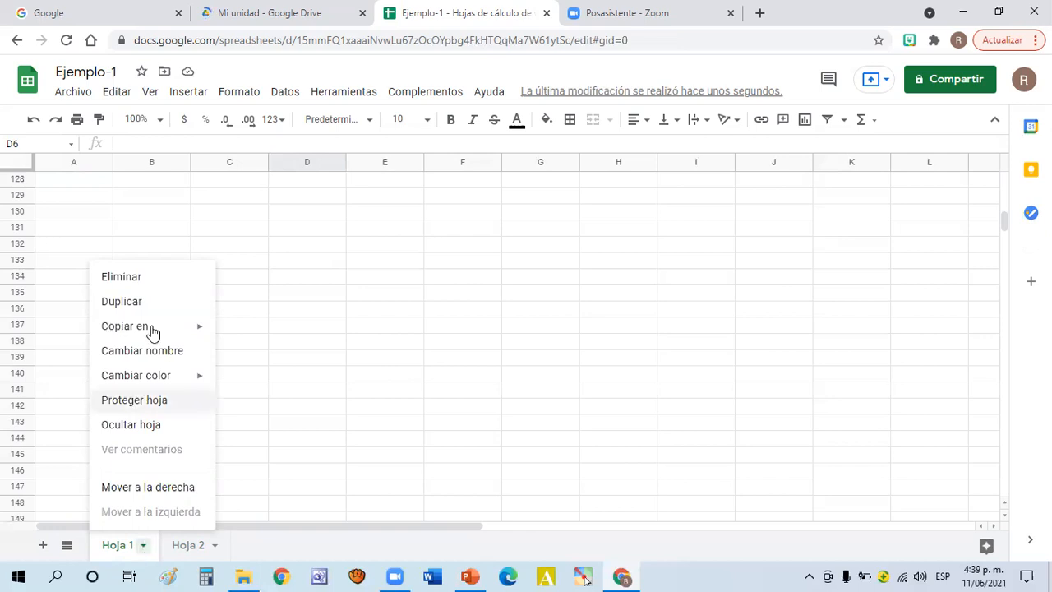
mouse_move(153, 329)
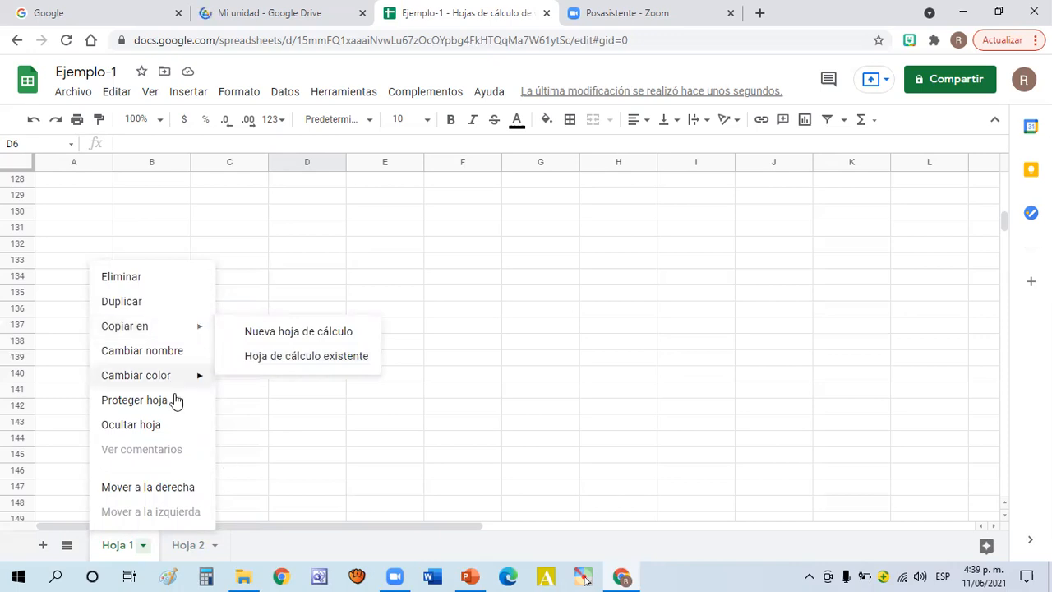
left_click(144, 352)
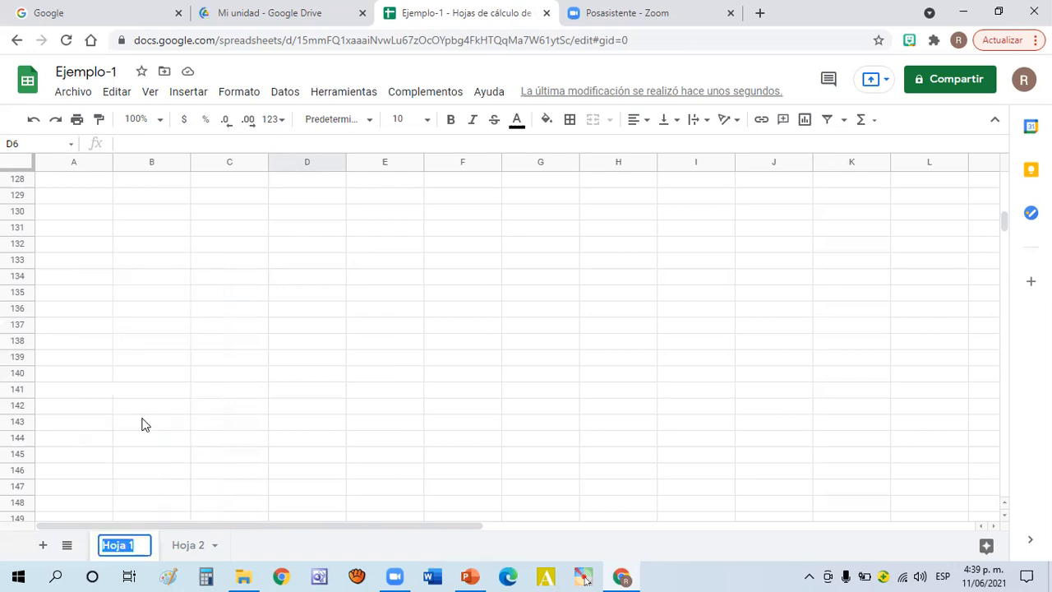
type("E")
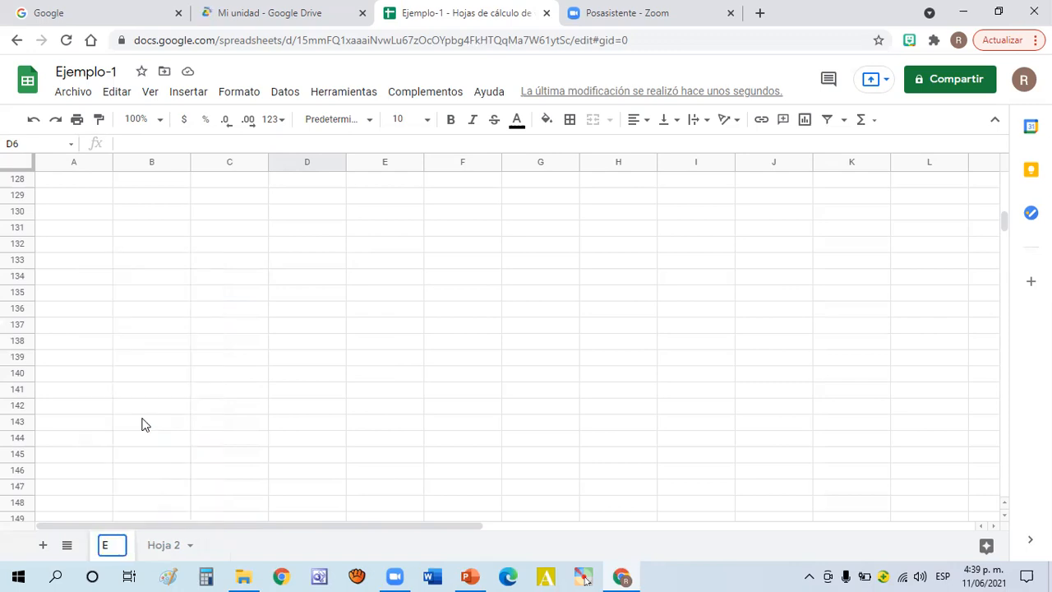
type("jem")
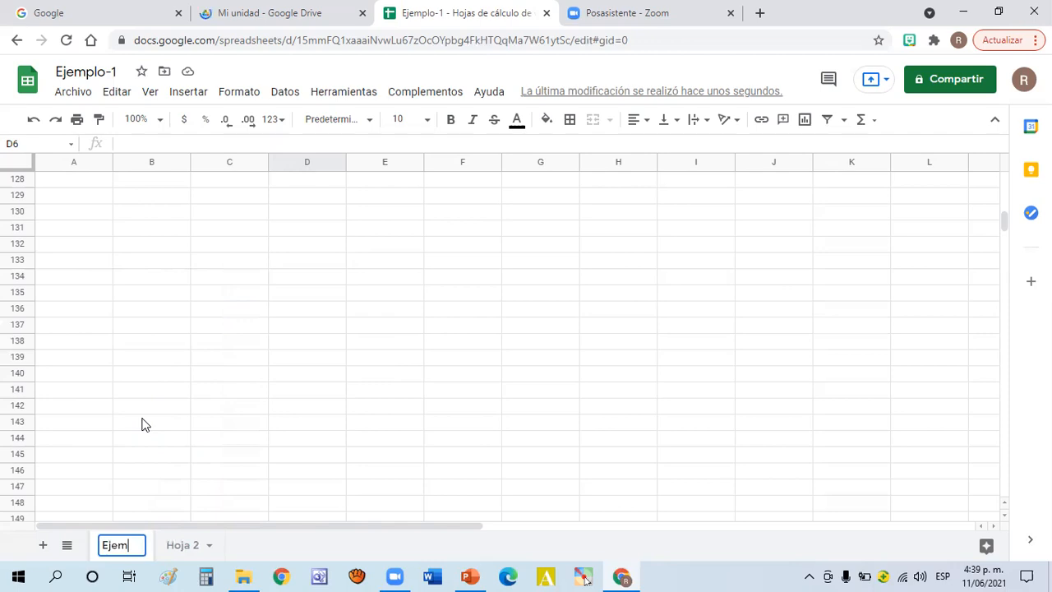
key("Return")
left_click(137, 548)
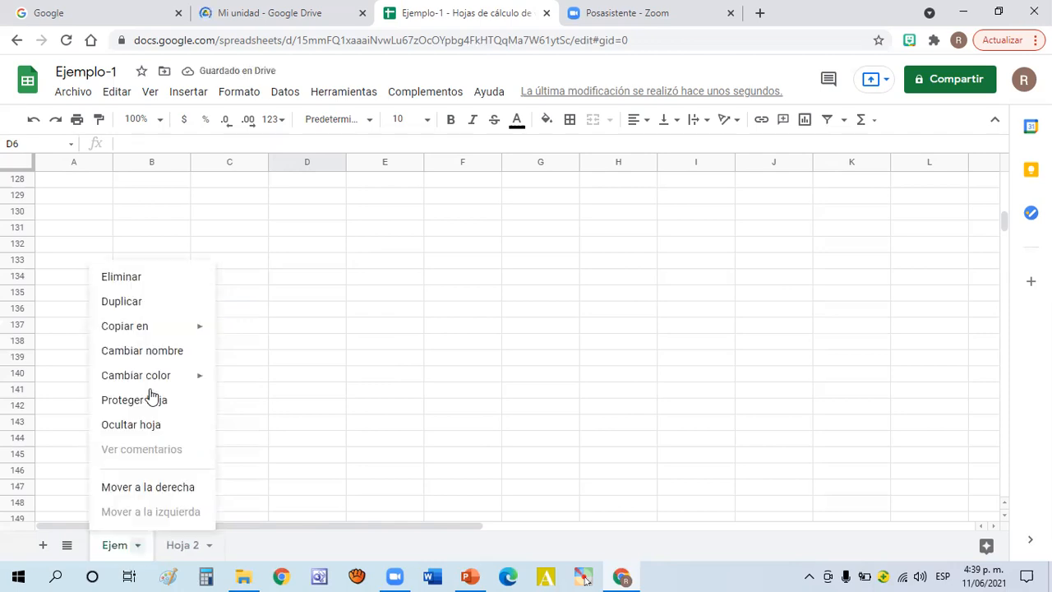
left_click(257, 442)
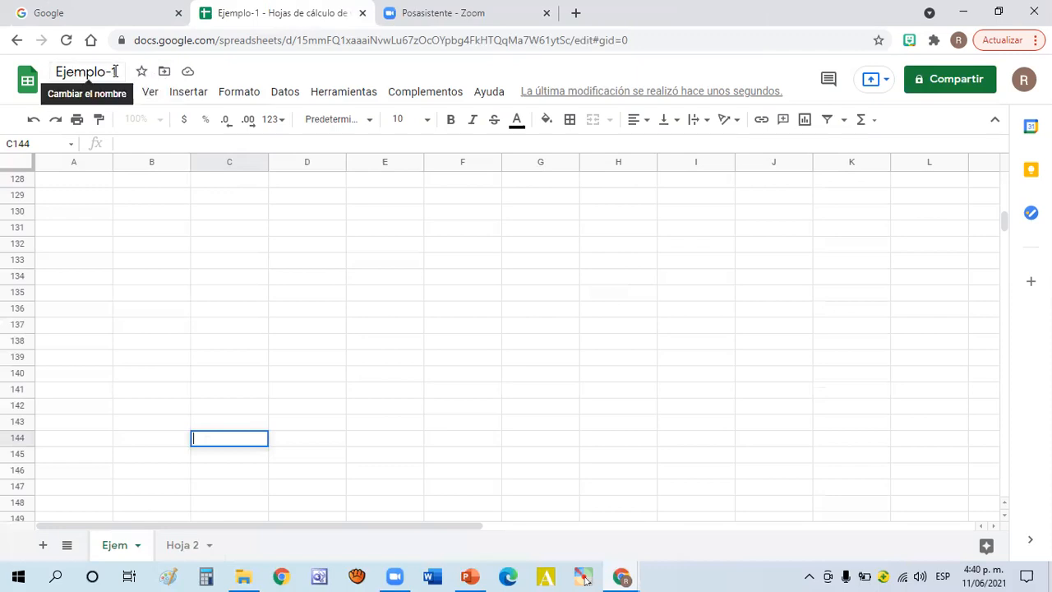
Create a new folder named "Google Sheet" in Mi unidad and move the spreadsheet into it
left_click(165, 72)
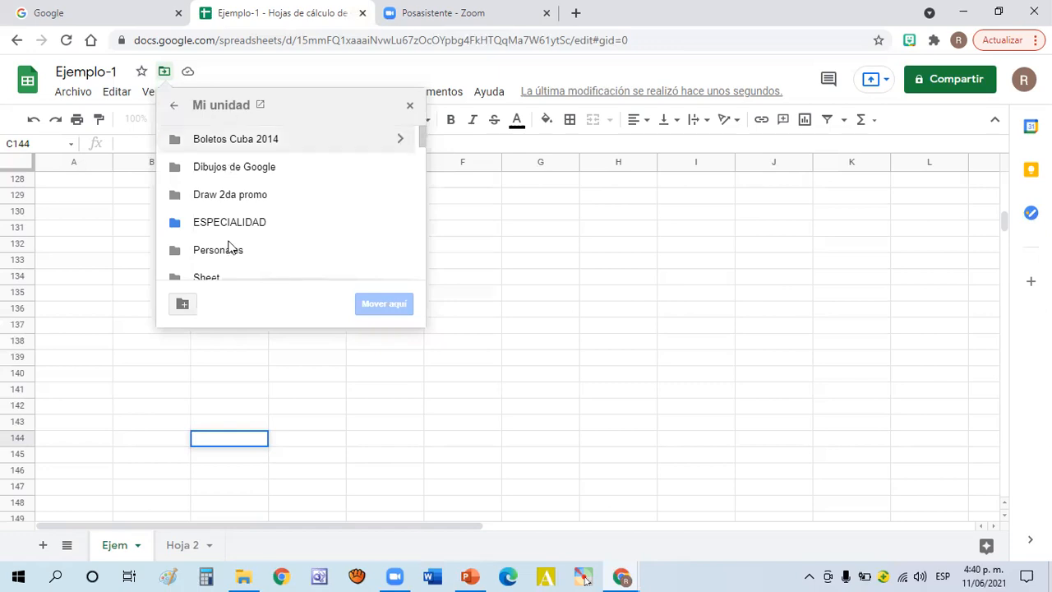
left_click(183, 304)
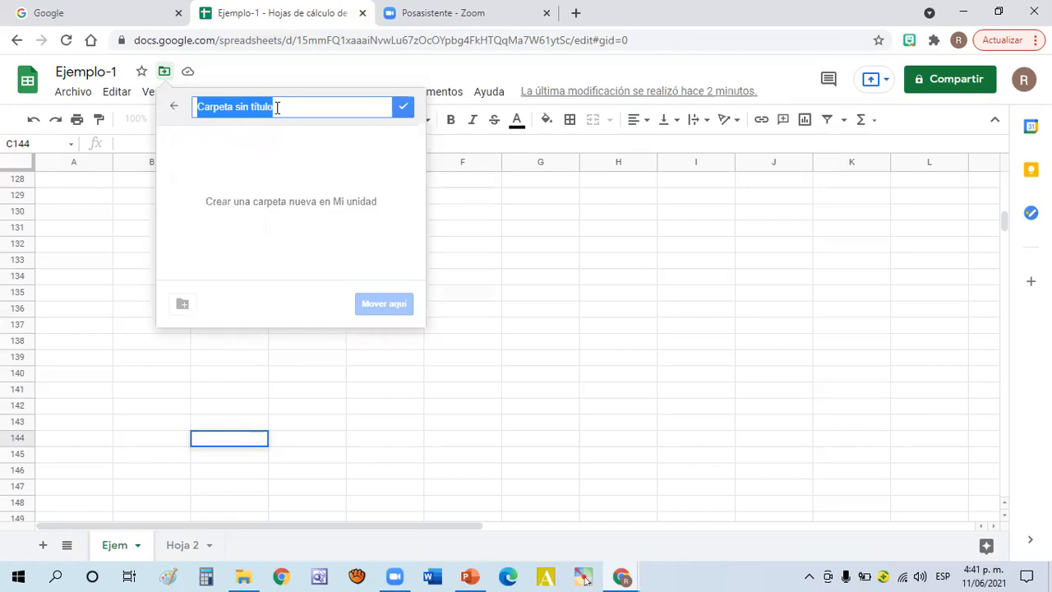
type("Go")
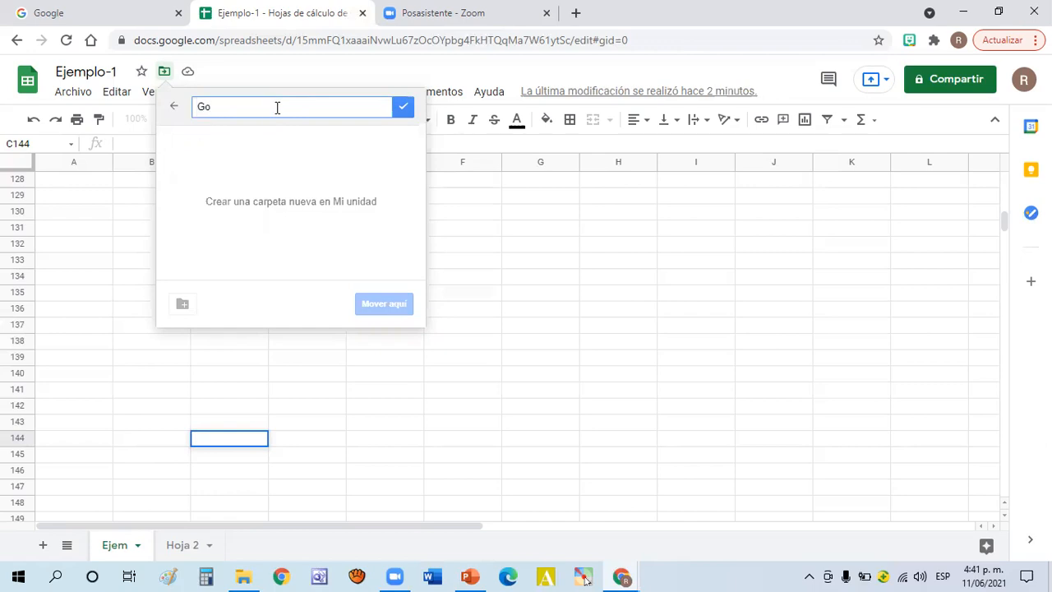
type("ogle Sheet")
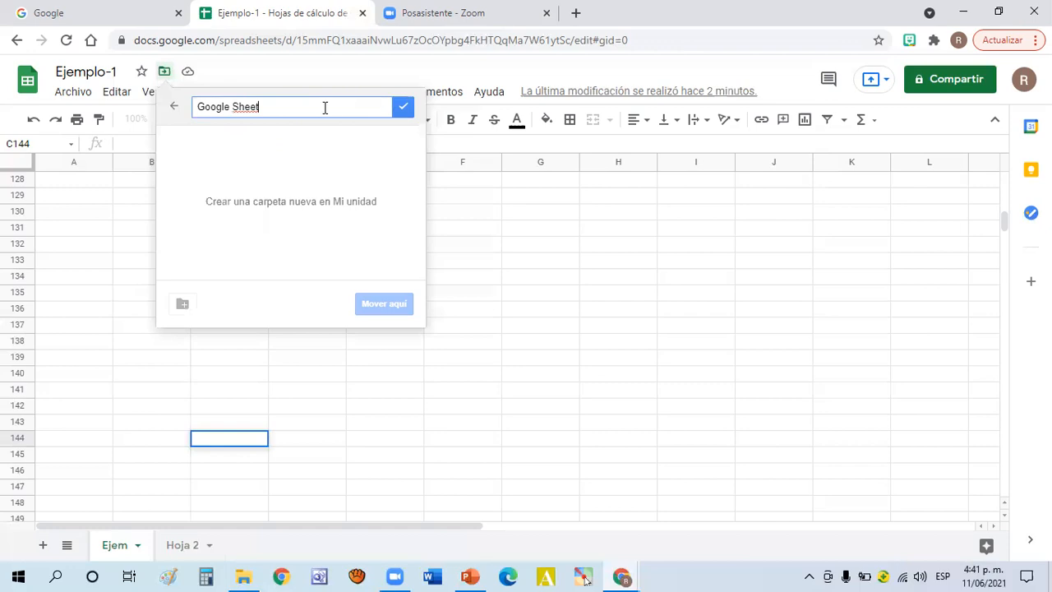
left_click(404, 109)
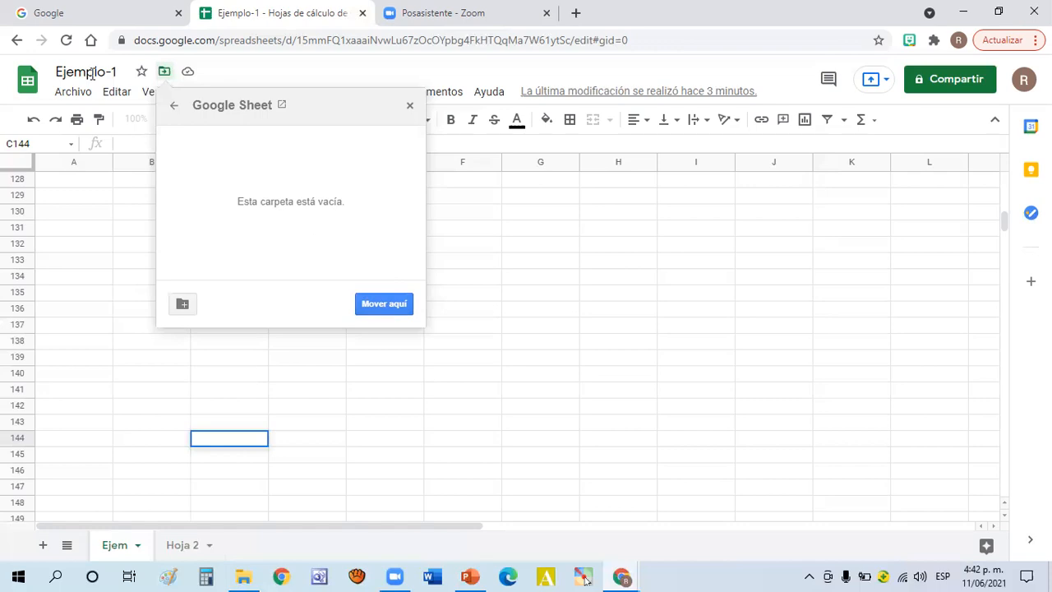
left_click(382, 297)
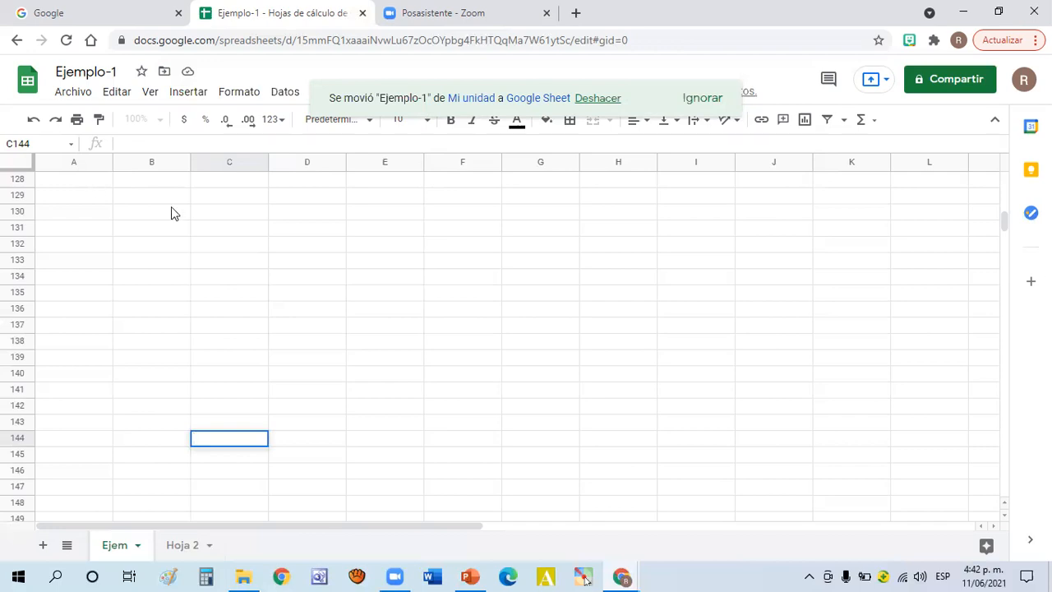
Move the cell selection from A128 to B130, back to A128 and down to A129
left_click(82, 185)
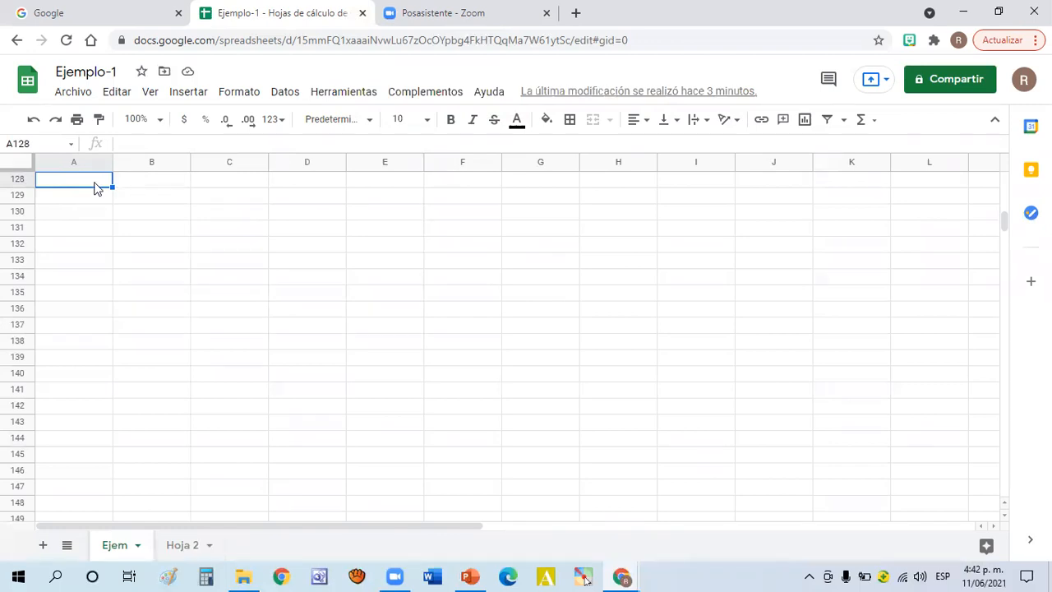
left_click(162, 217)
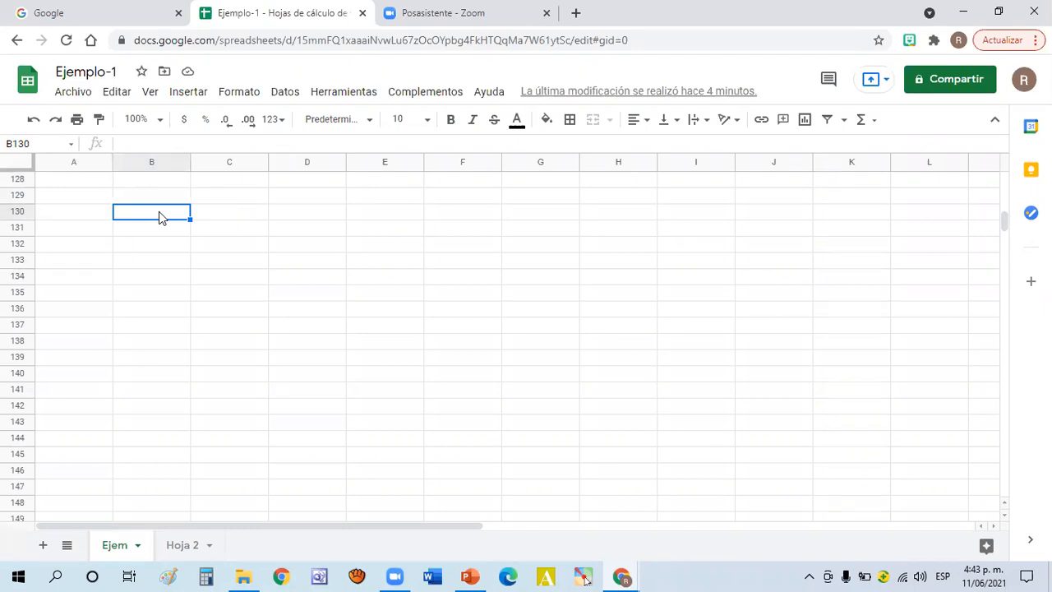
left_click(85, 185)
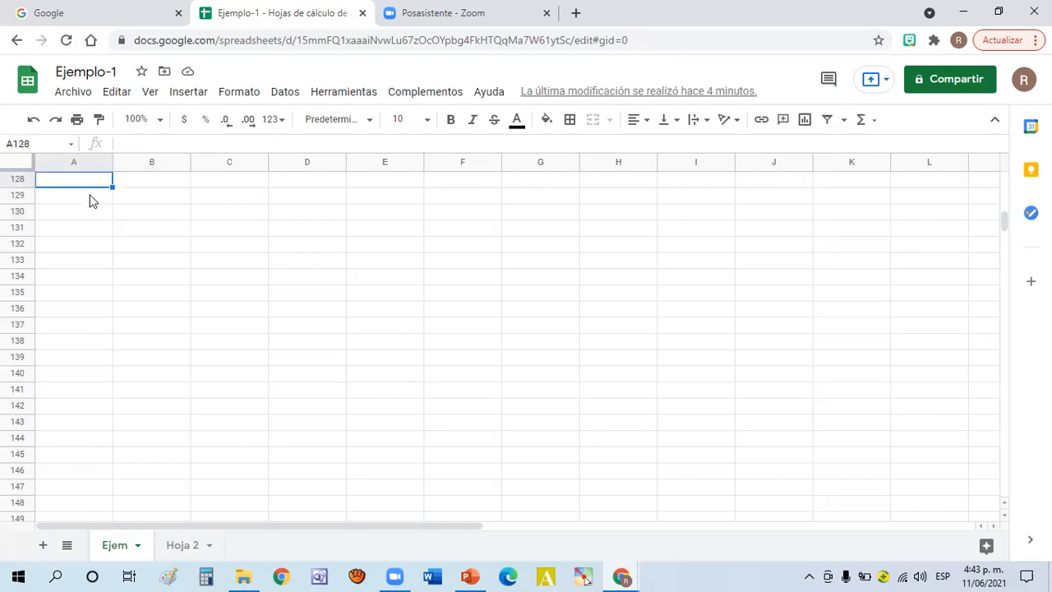
key("Down")
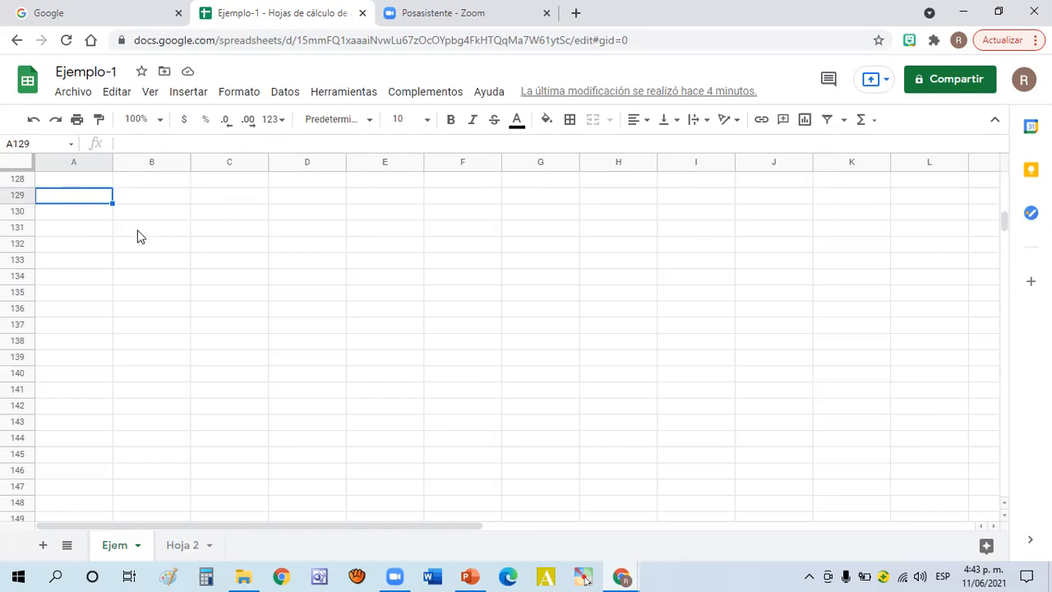
Make row 128 taller, enter "CDD Club Docentes Digitales 3.0" in cell A128 and reselect that cell
left_click(78, 186)
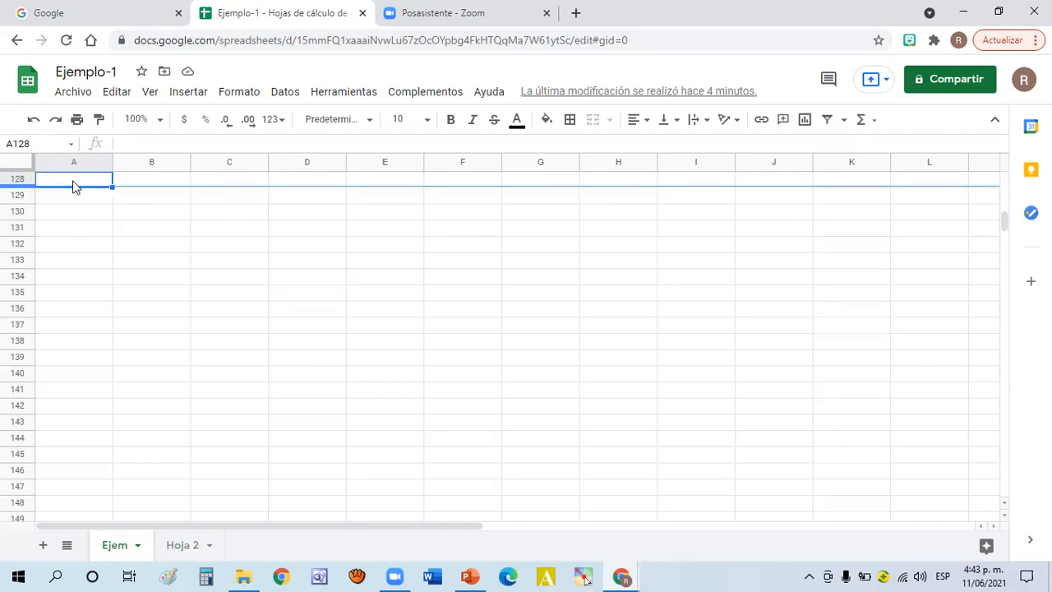
left_click_drag(72, 186, 72, 187)
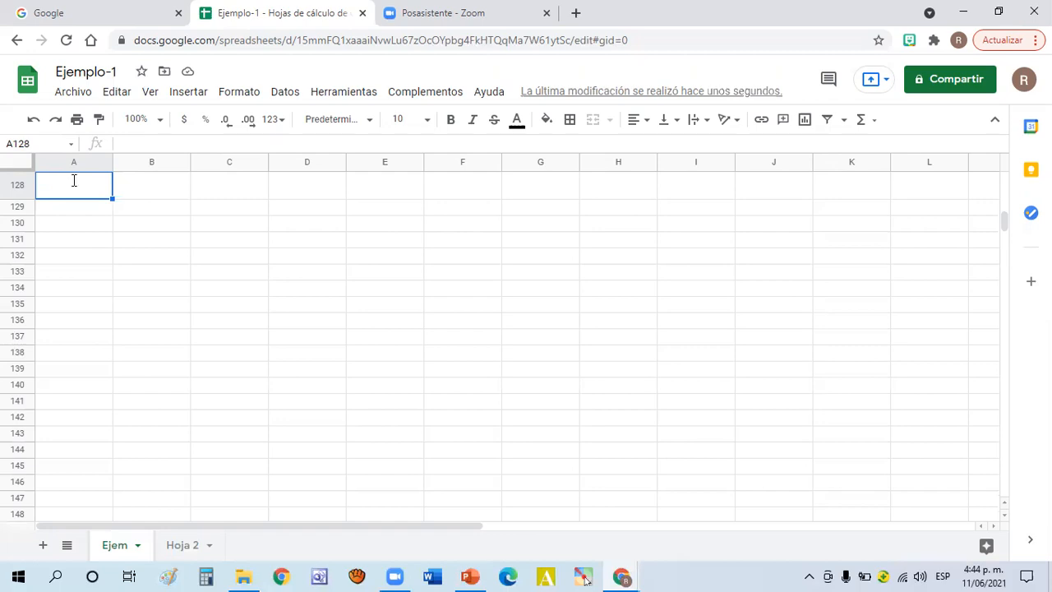
type("Cdd")
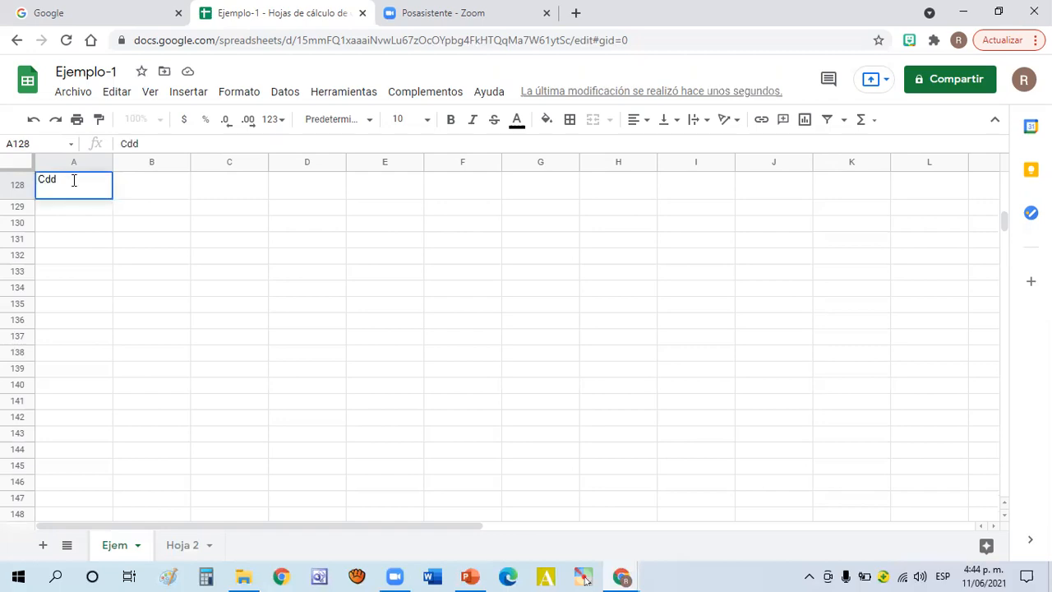
key("BackSpace")
key("BackSpace")
type("DD C")
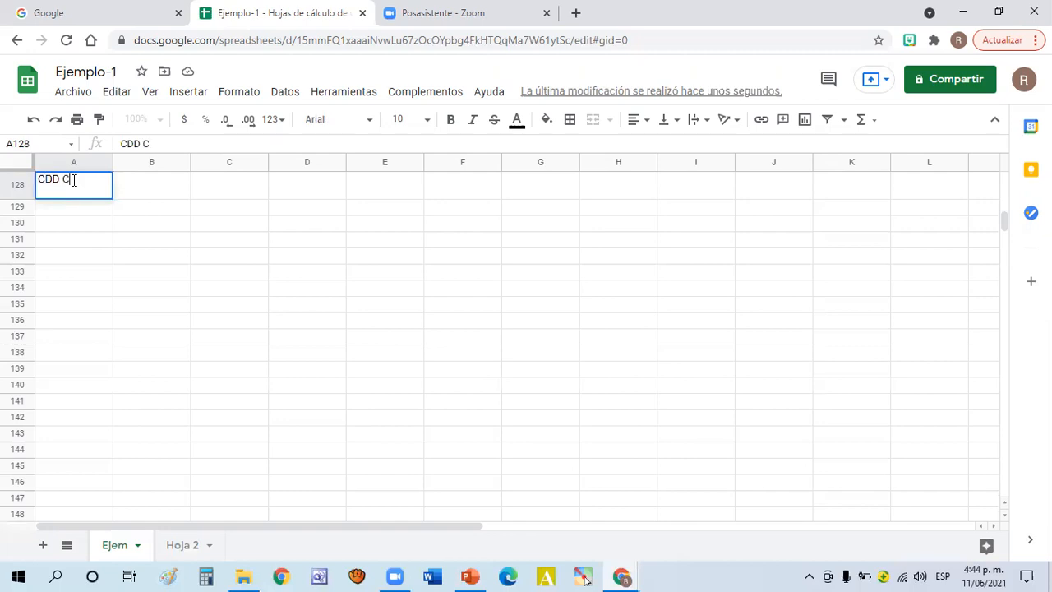
type("I")
type("lub")
type("Doce")
type("ntes D")
type("igitale")
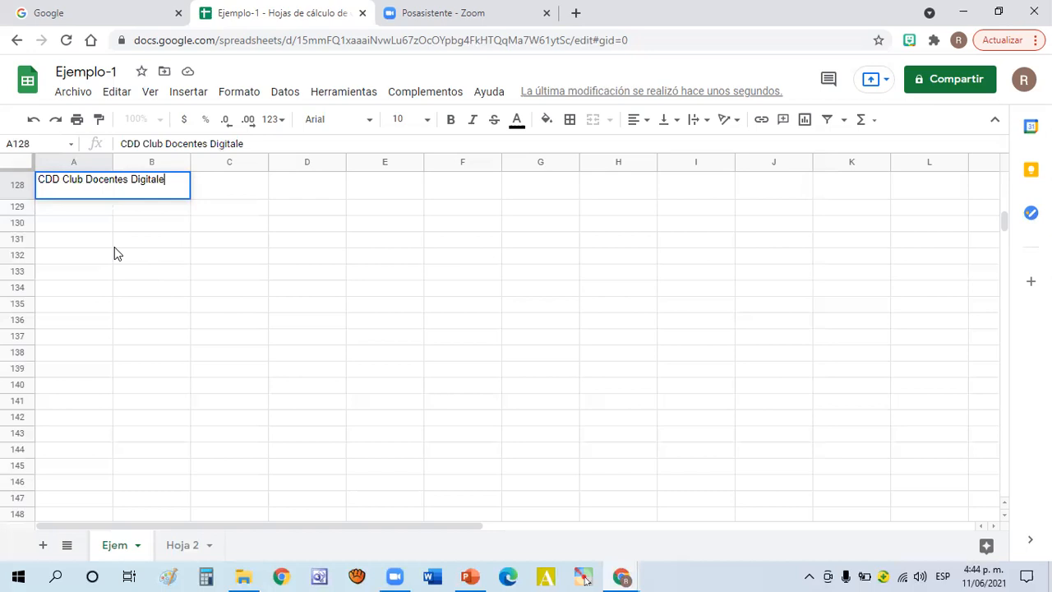
type("s 3.0")
left_click(116, 208)
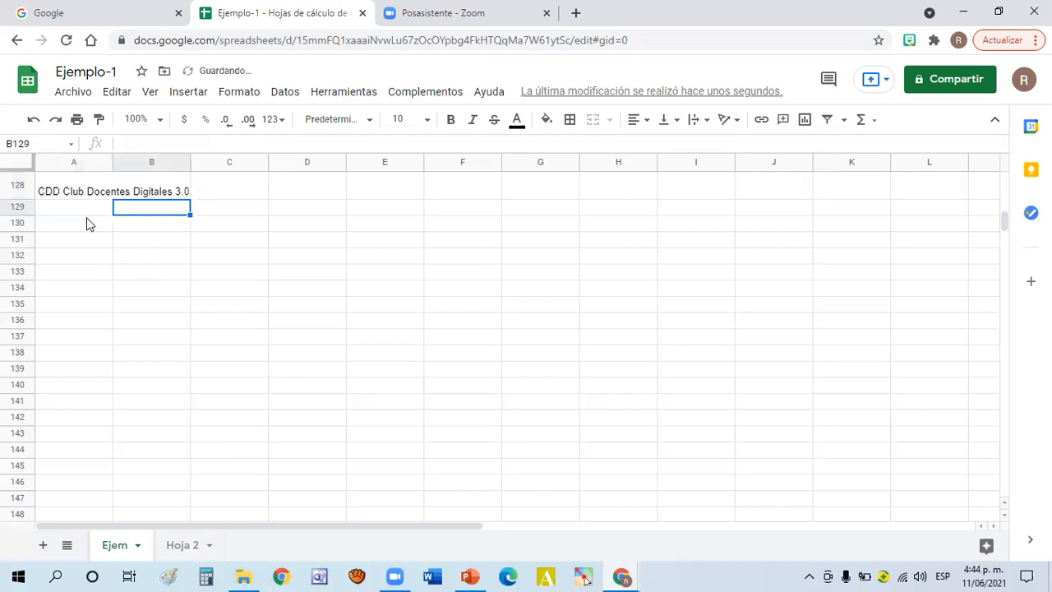
left_click(89, 224)
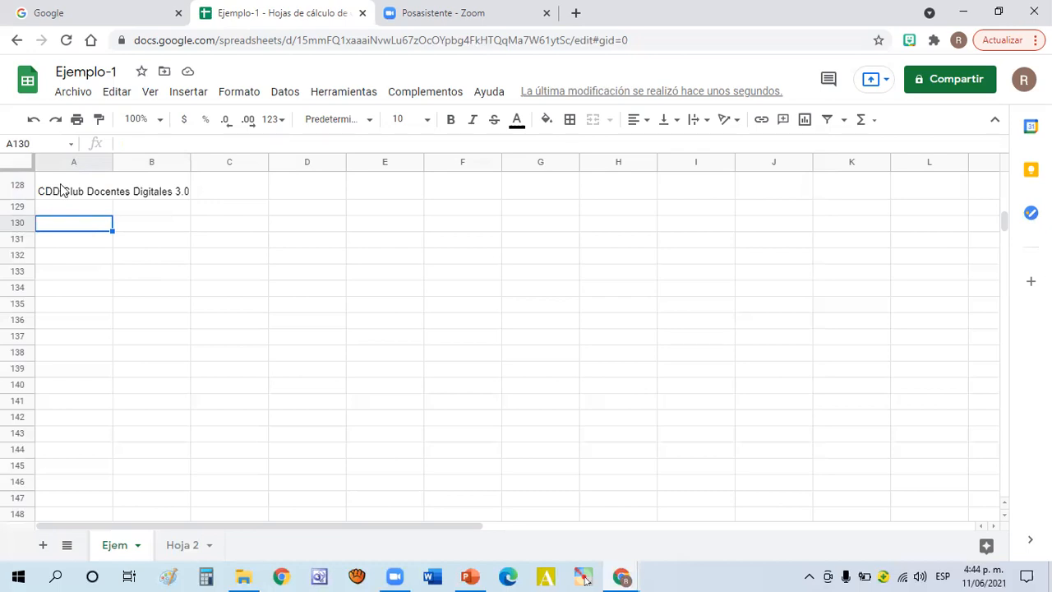
left_click(58, 189)
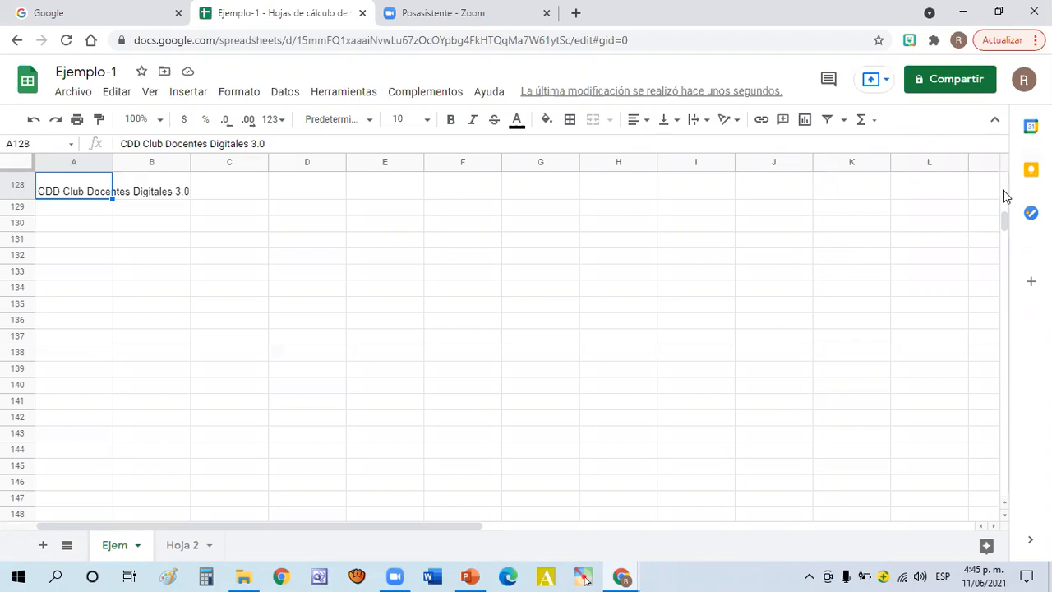
Browse the sheet's rows above and below row 128, from about row 62 to row 313
scroll(1006, 196, "up", 1)
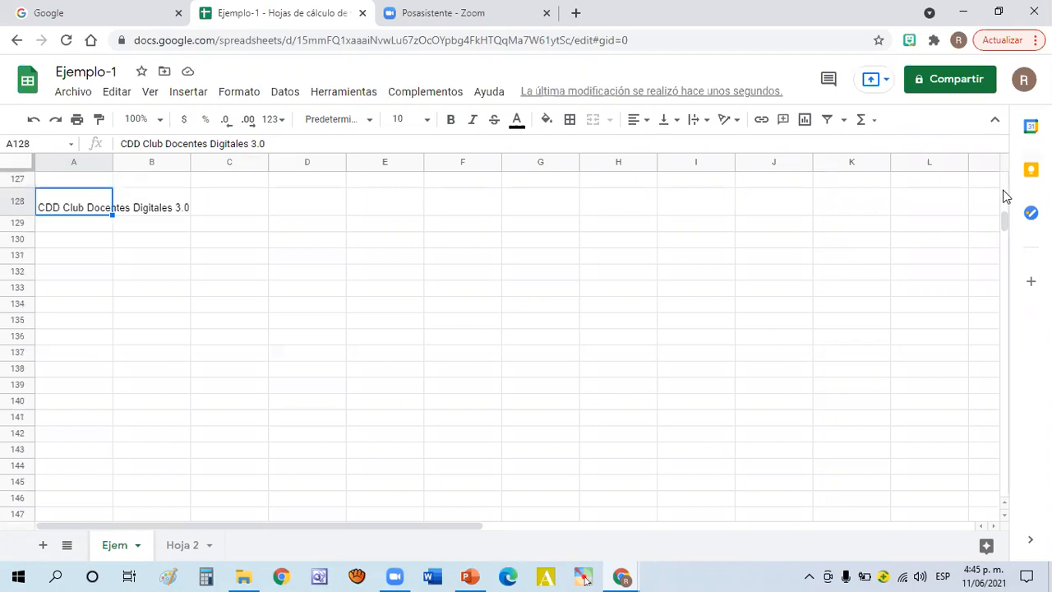
scroll(1006, 195, "up", 1)
scroll(1006, 195, "up", 1)
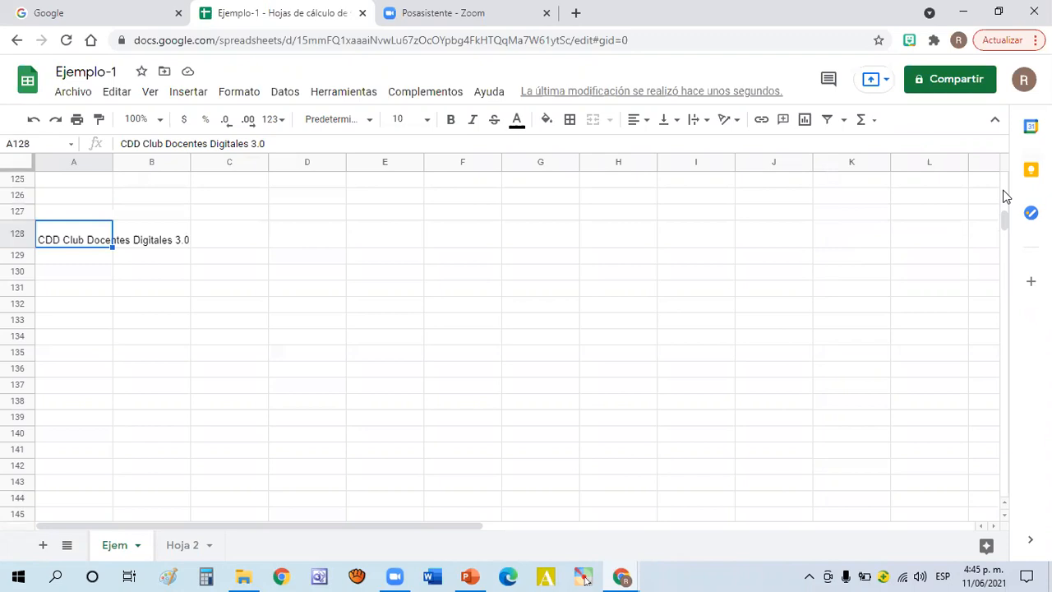
scroll(1006, 195, "up", 1)
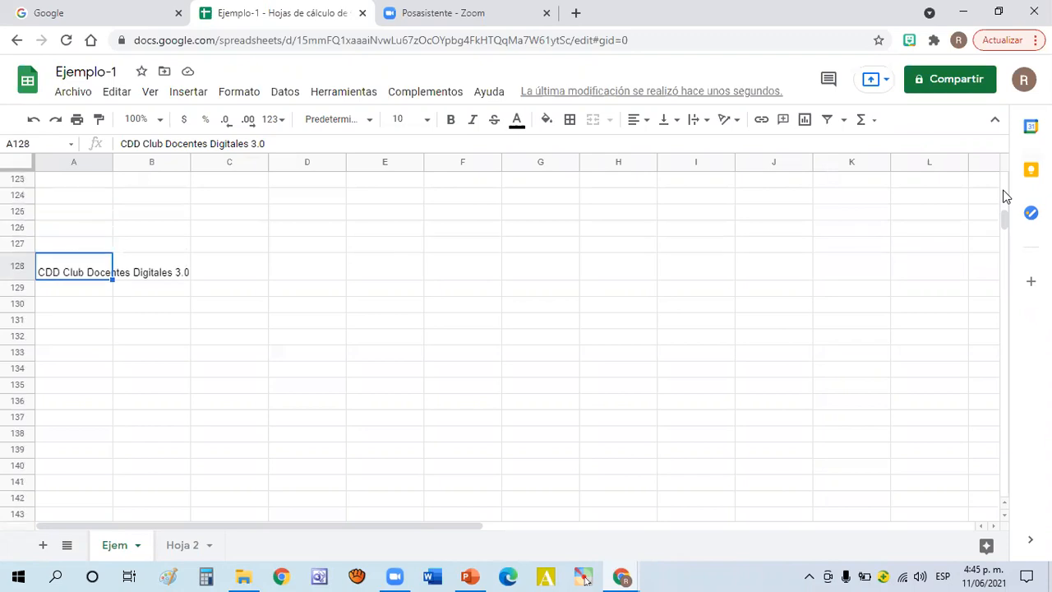
scroll(972, 214, "up", 20)
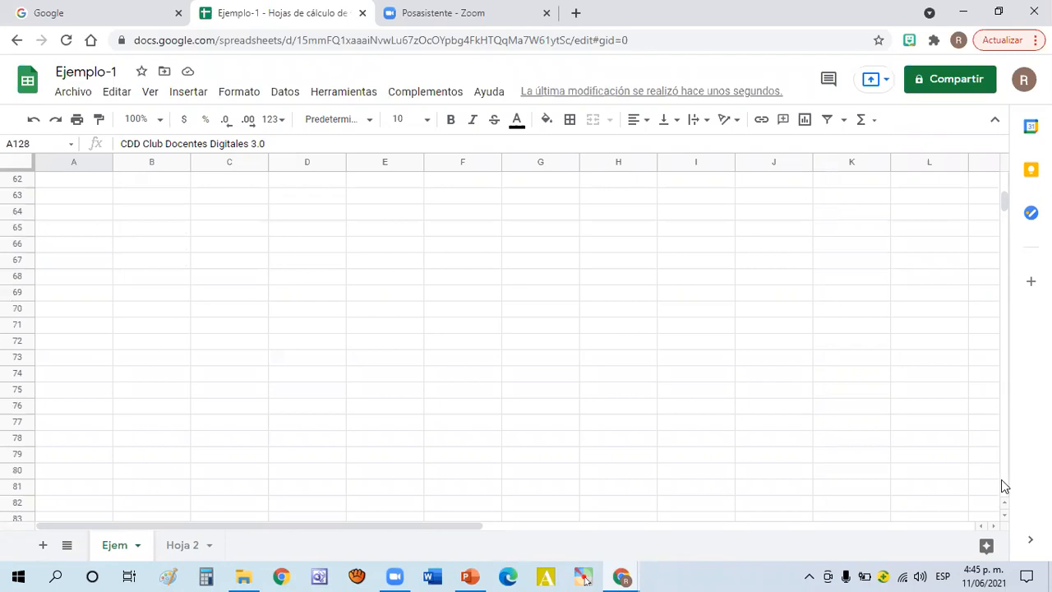
scroll(1001, 480, "down", 1)
scroll(1001, 485, "down", 1)
scroll(1002, 481, "down", 2)
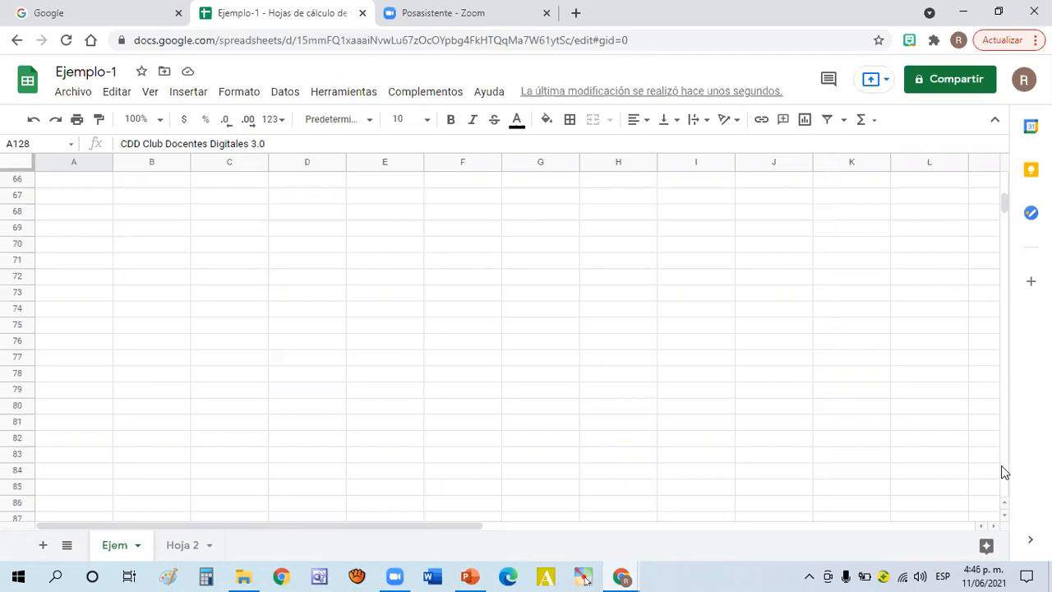
scroll(1001, 472, "down", 1)
scroll(1009, 427, "down", 2)
scroll(1004, 411, "down", 2)
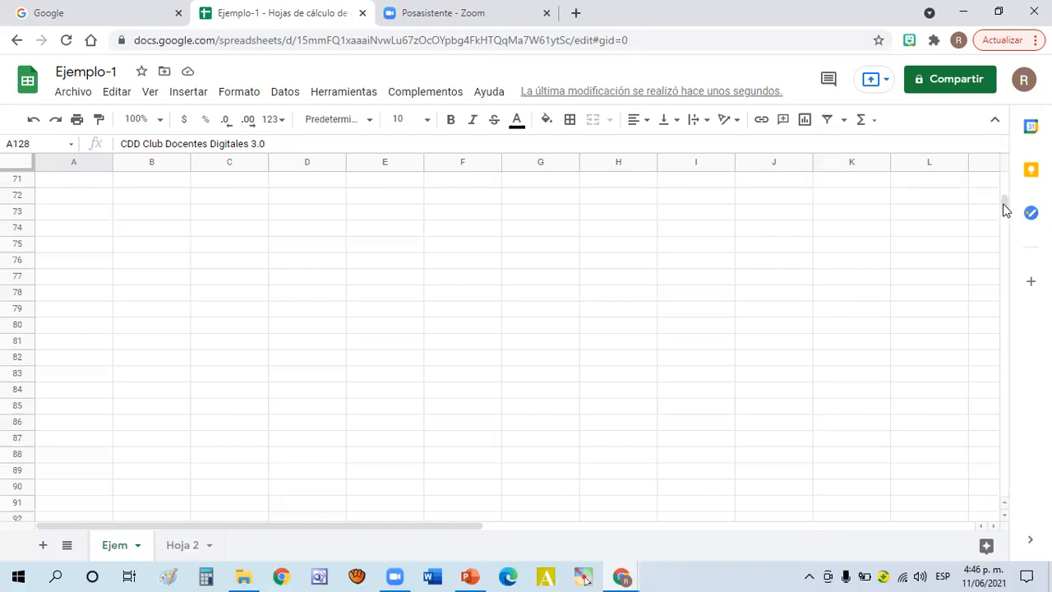
left_click(1009, 271)
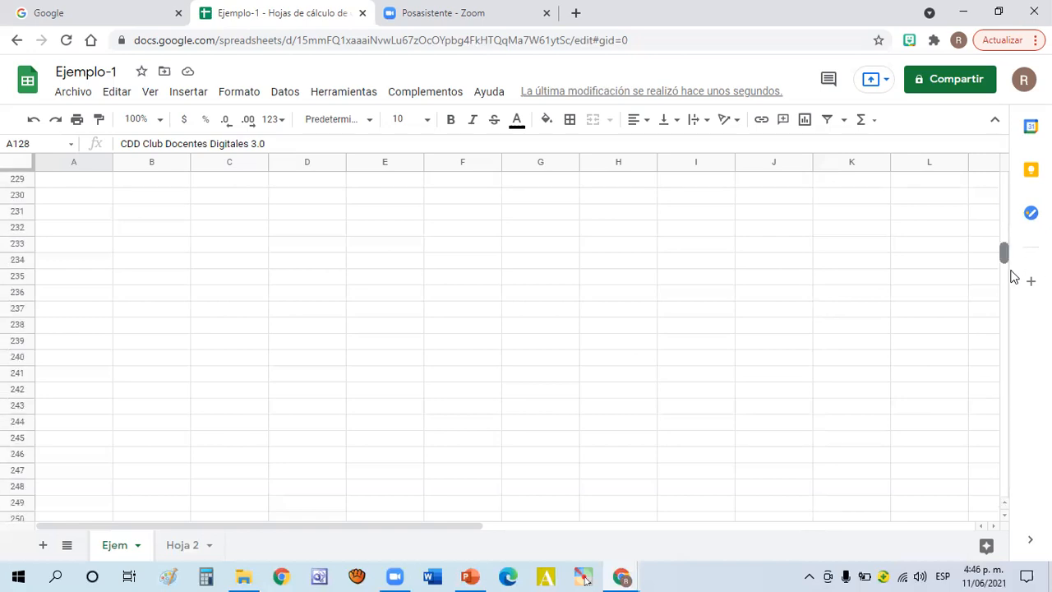
left_click_drag(1011, 270, 1011, 272)
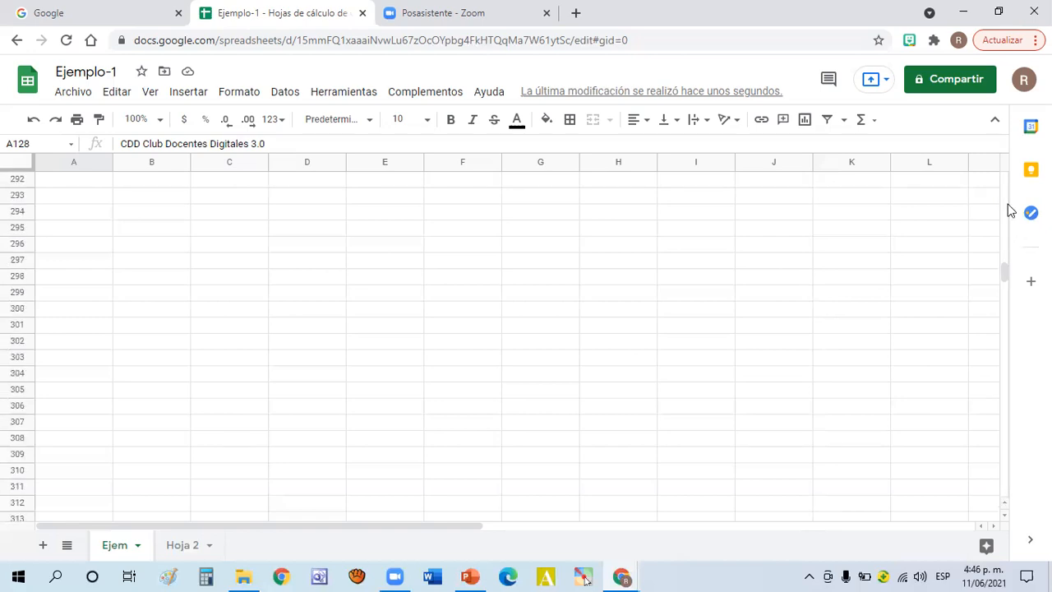
scroll(1006, 207, "up", 1)
scroll(1006, 207, "up", 1)
scroll(1006, 207, "up", 1)
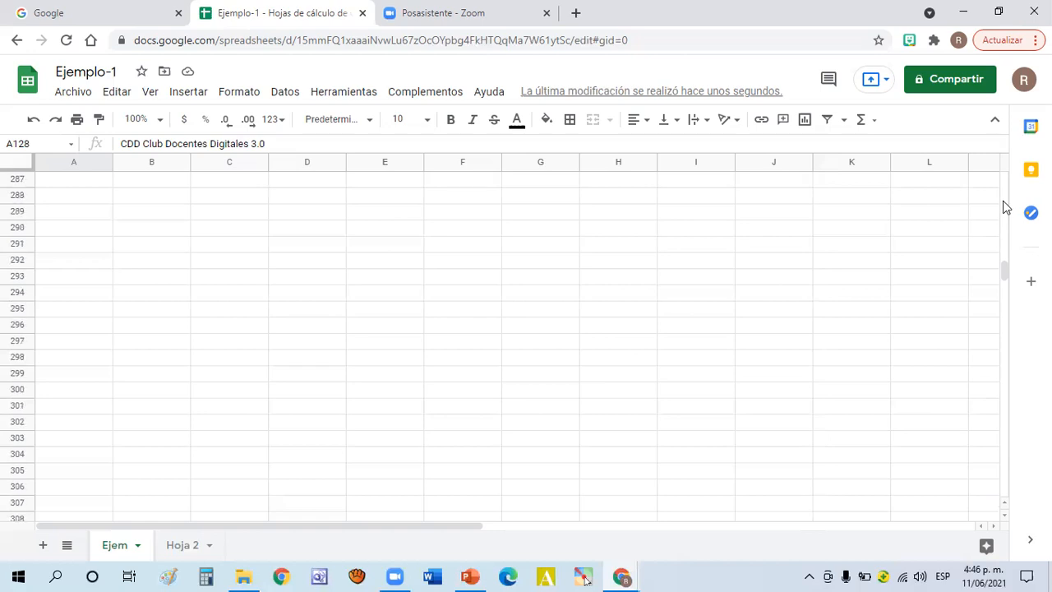
Delete the text "CDD Club Docentes Digitales 3.0" from cells A128:B128 and select cell B129
scroll(1006, 207, "up", 7)
scroll(1004, 208, "up", 14)
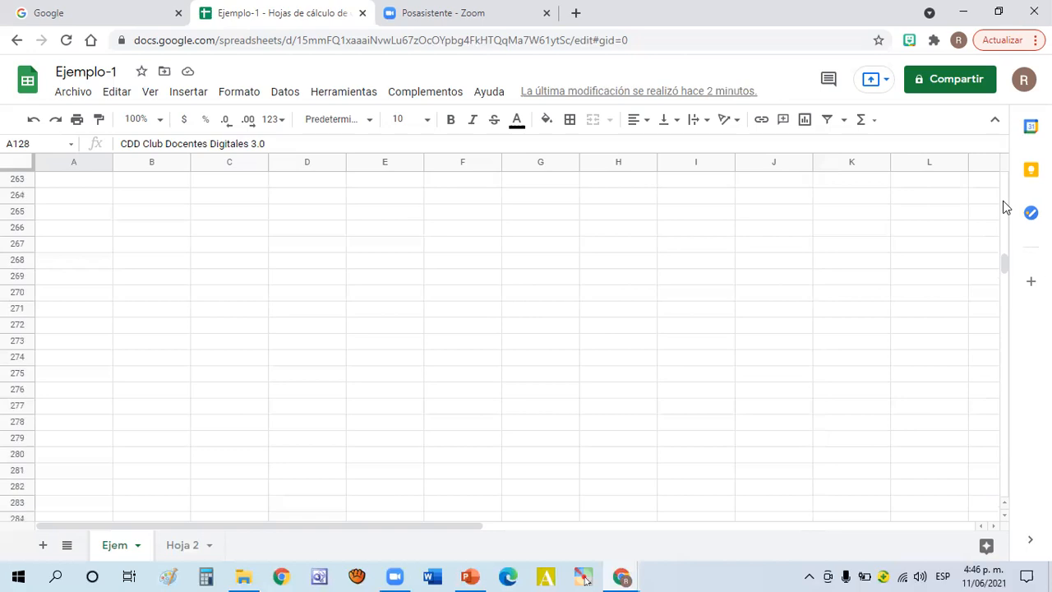
scroll(1001, 243, "up", 20)
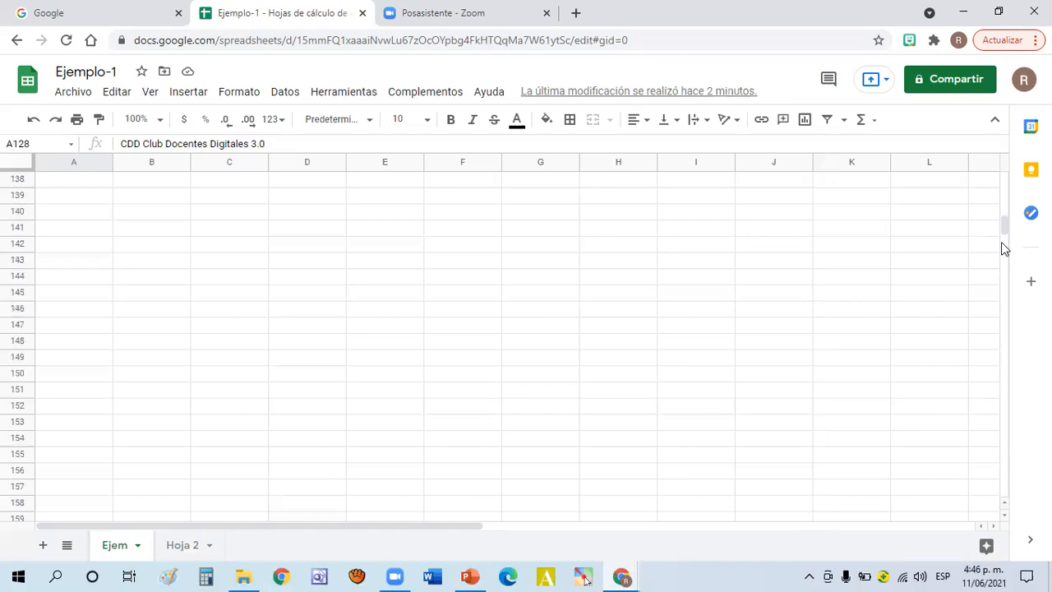
scroll(1008, 205, "up", 1)
scroll(1006, 206, "up", 1)
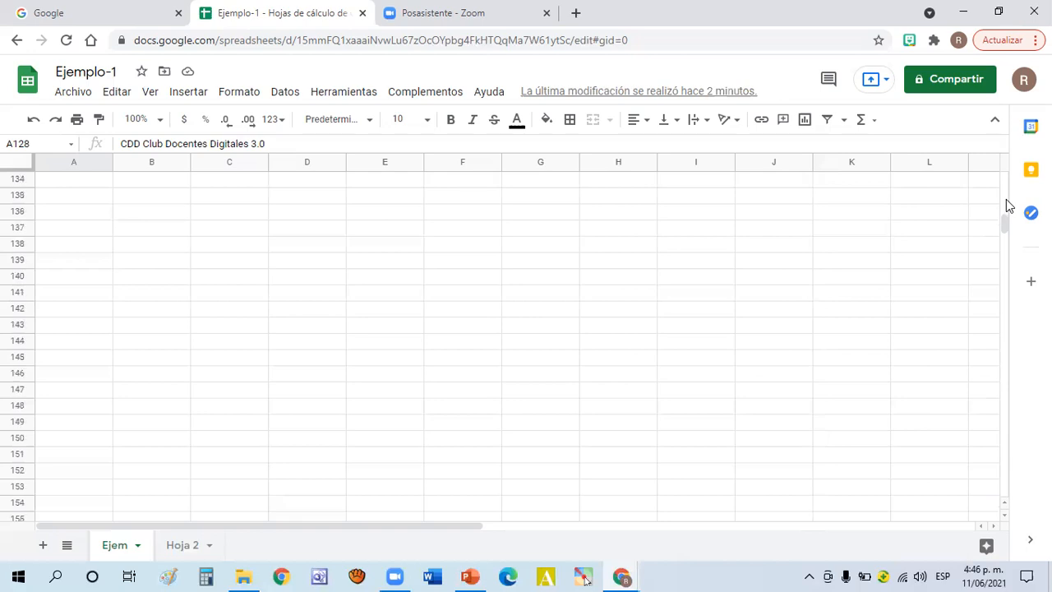
scroll(1008, 206, "up", 1)
scroll(1007, 193, "up", 1)
scroll(1009, 188, "up", 1)
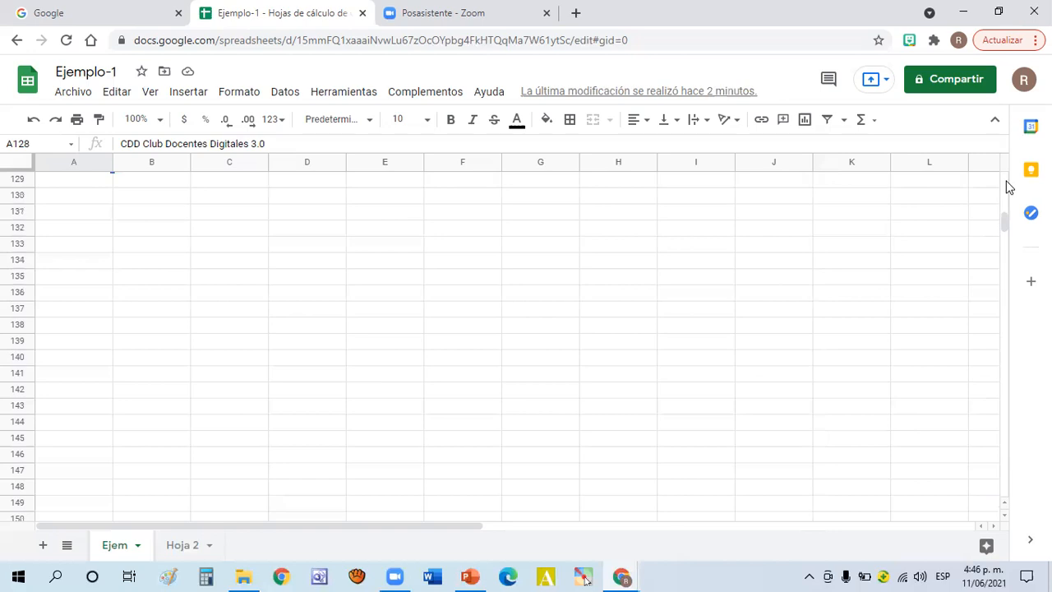
scroll(830, 160, "up", 1)
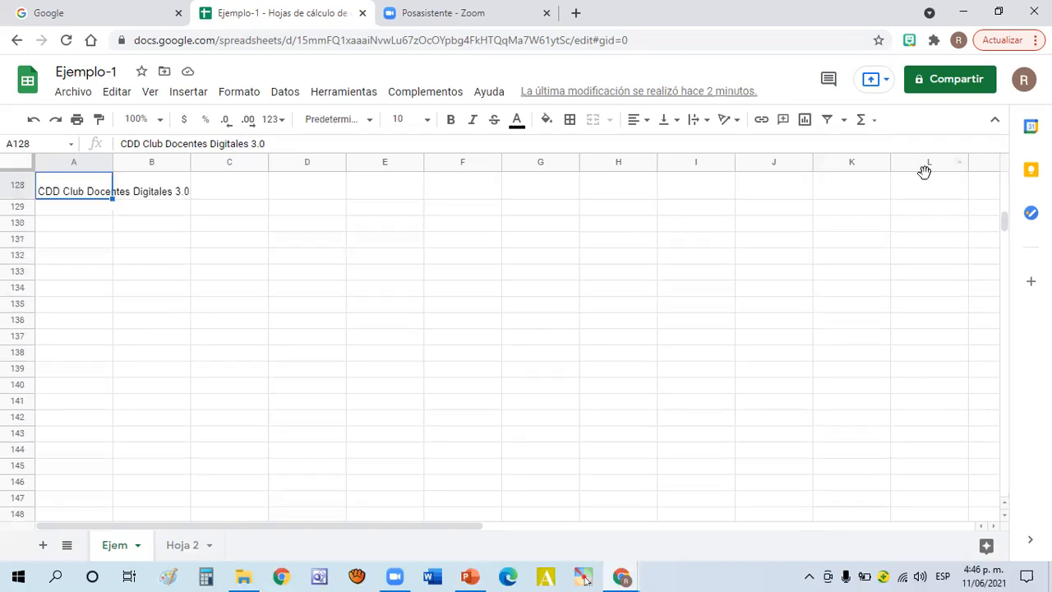
scroll(1004, 183, "up", 1)
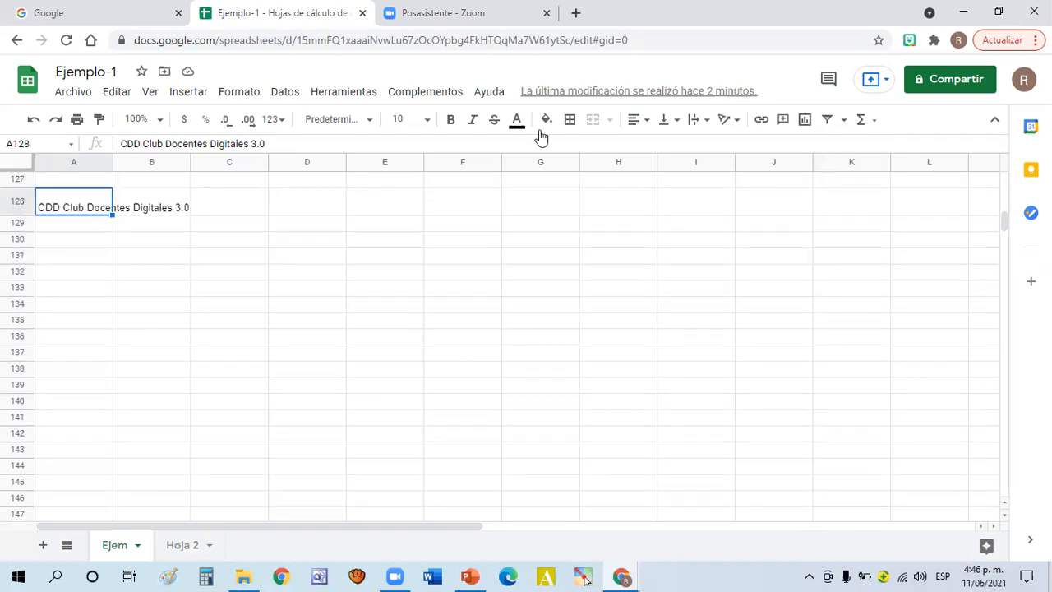
left_click(177, 204)
left_click(52, 205, "shift")
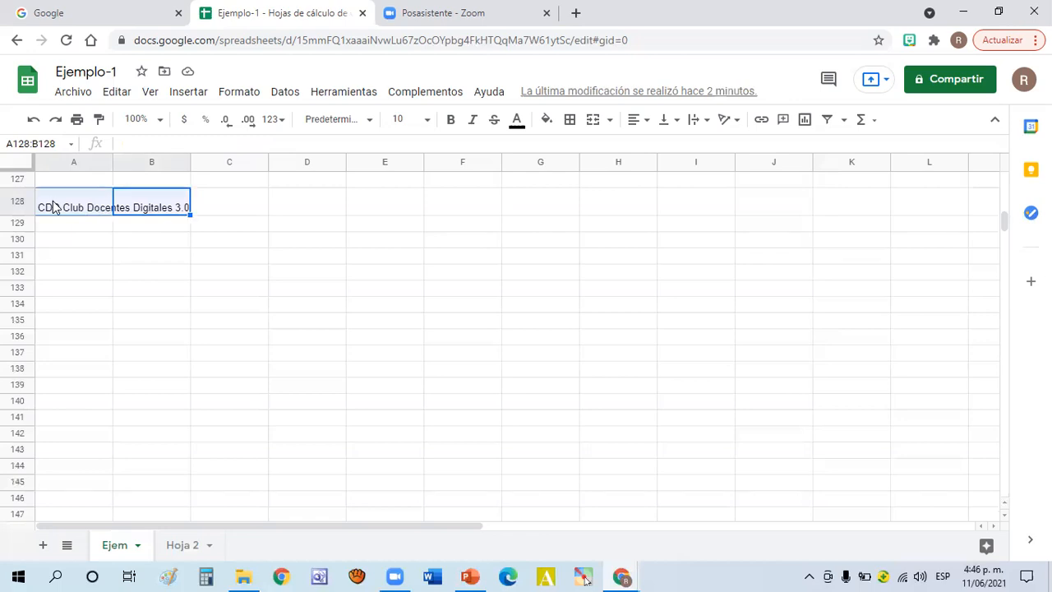
key("Delete")
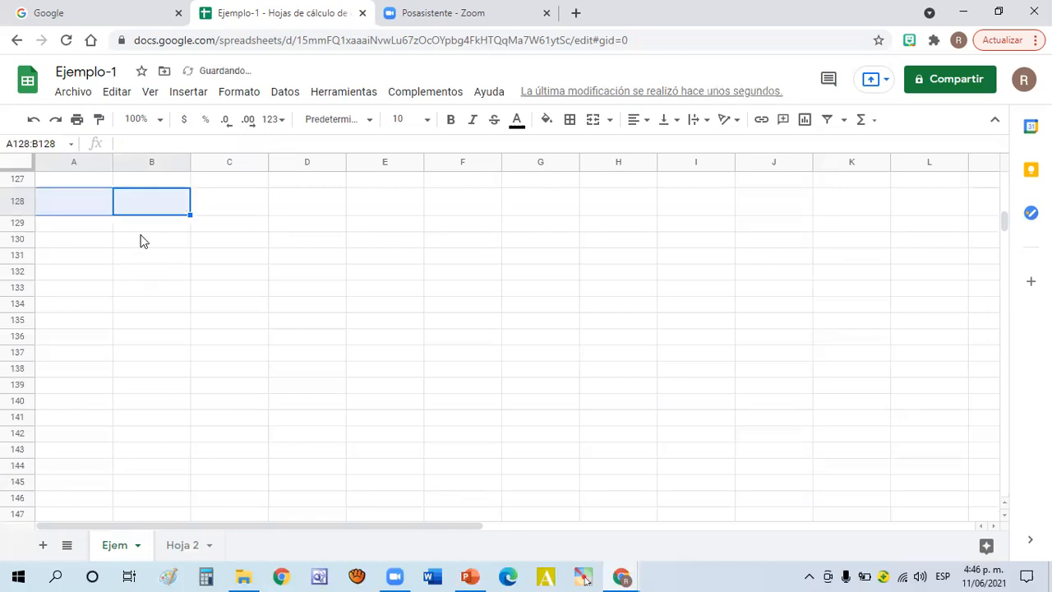
left_click(137, 225)
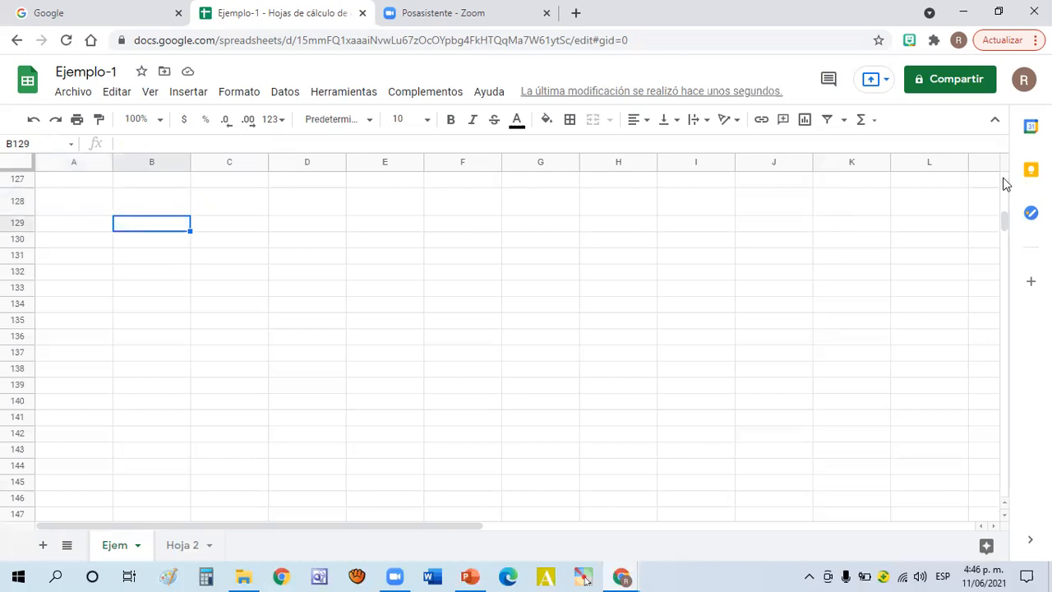
Enter the title "CDD Club Docentes Digitales 3.0" in cell A1 and reselect that cell
scroll(1003, 183, "up", 4)
scroll(1006, 193, "up", 8)
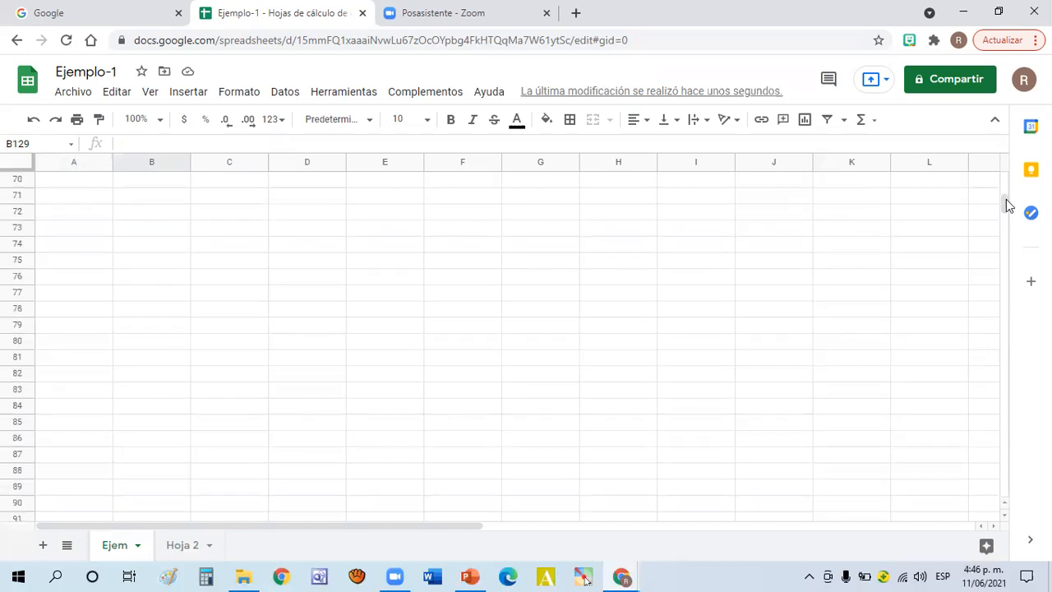
scroll(1010, 176, "up", 14)
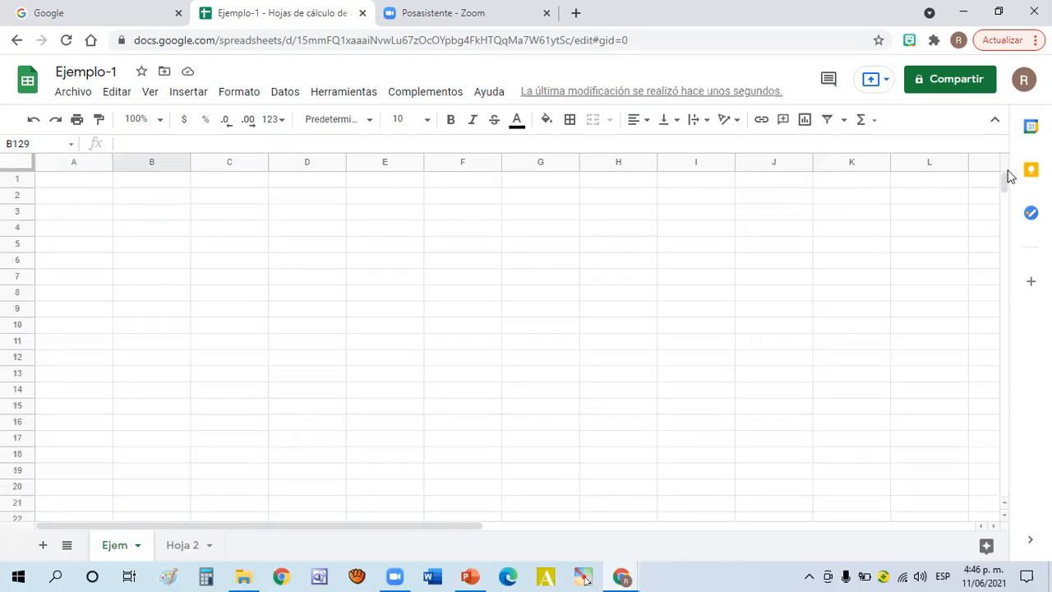
left_click(76, 175)
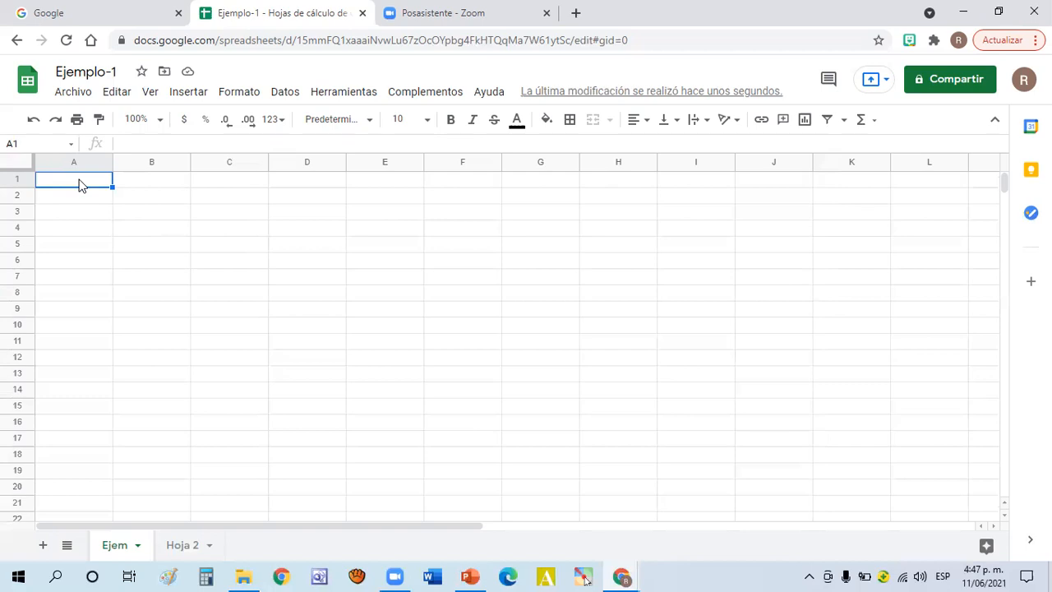
type("CD")
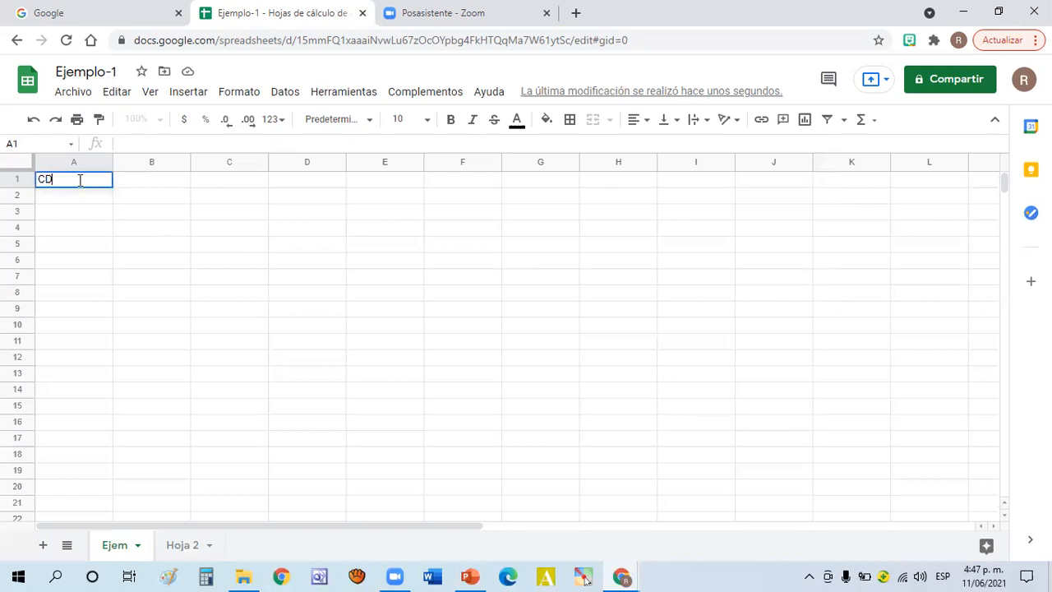
type("D Club D")
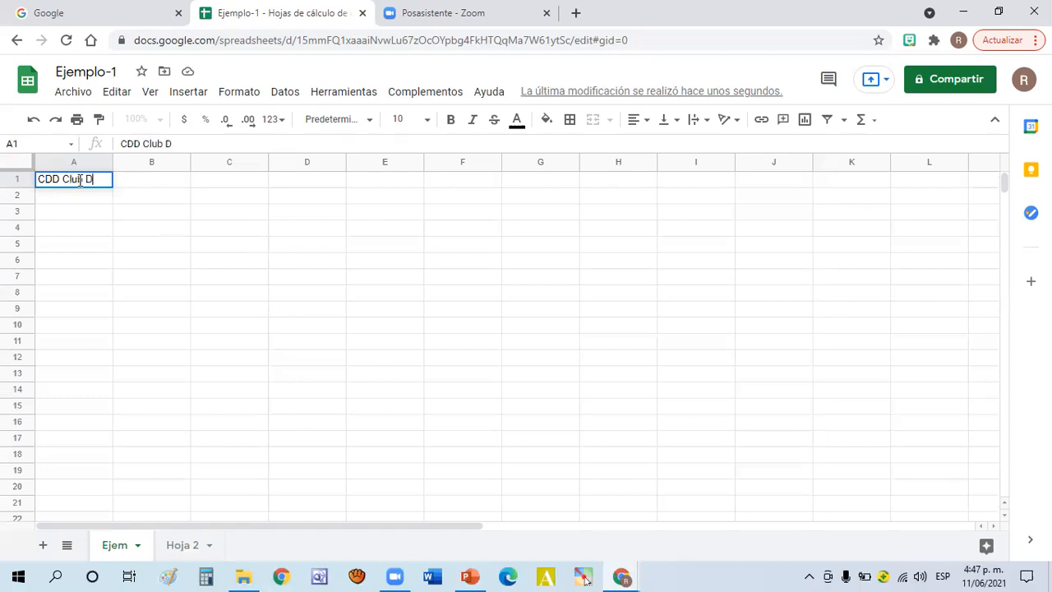
type("ocentes ")
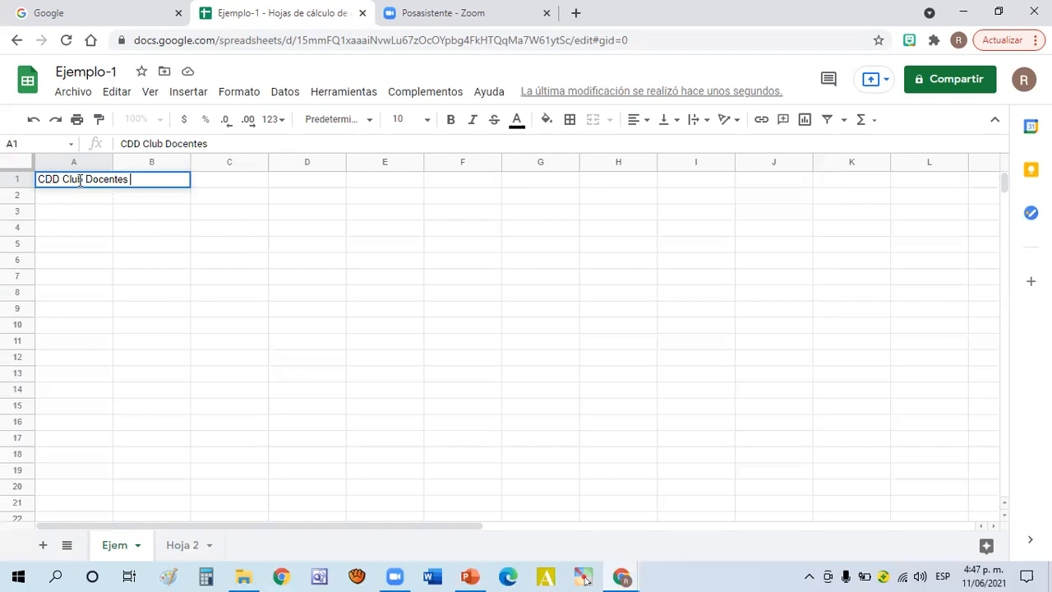
type("Digitales 3.0")
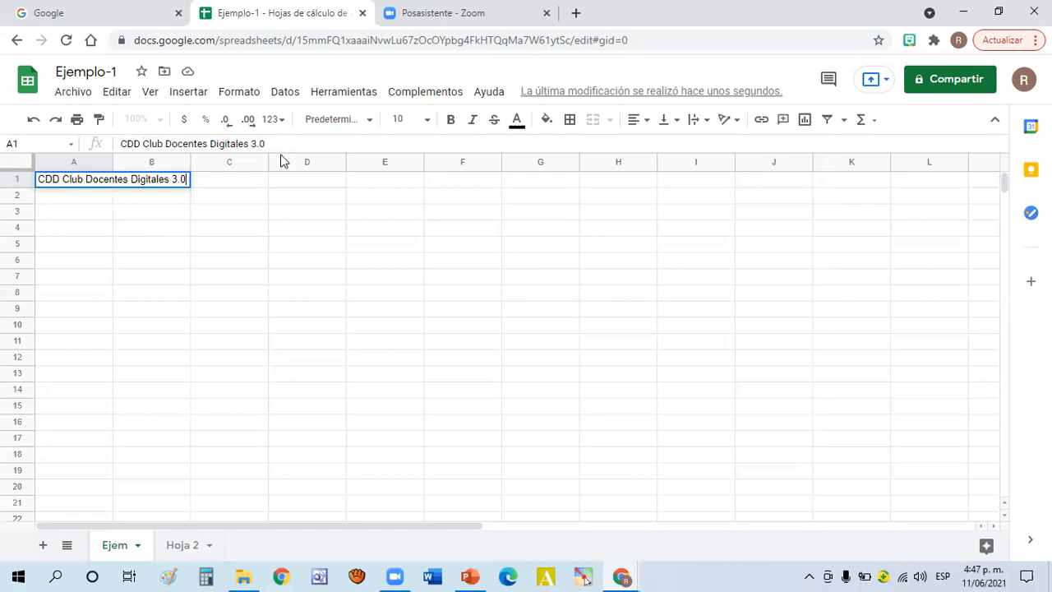
left_click(160, 217)
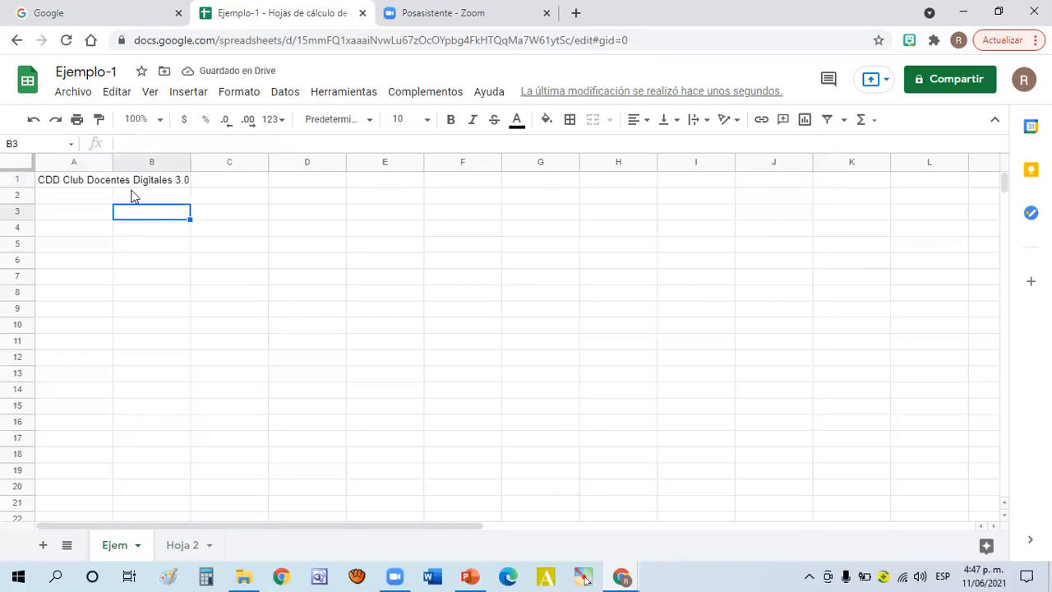
left_click(73, 183)
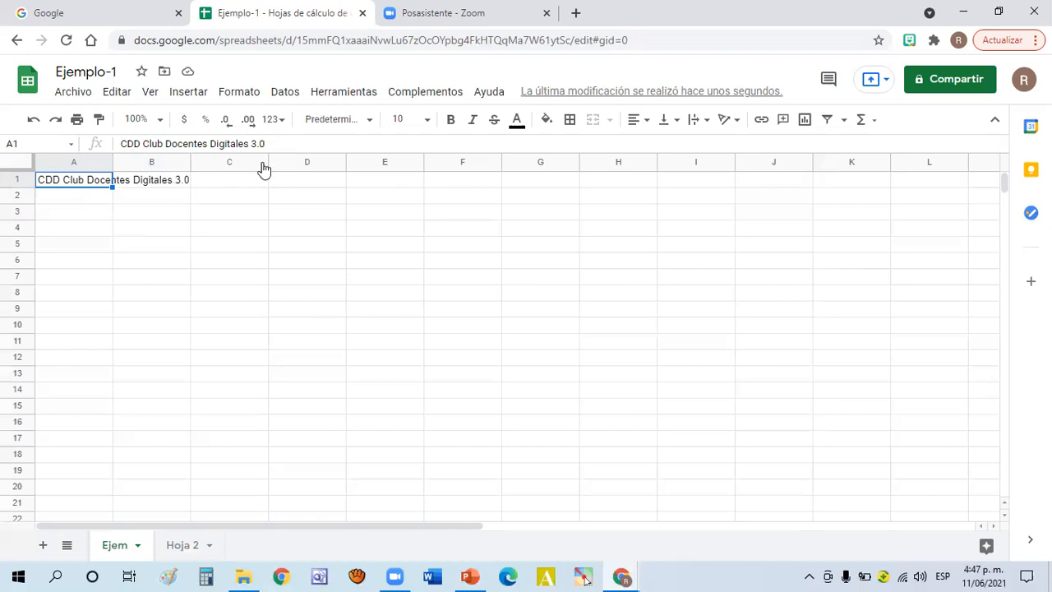
Enter the column headings "N°" in cell A2 and "Nombres y Apellidos" in cell B2
left_click(72, 200)
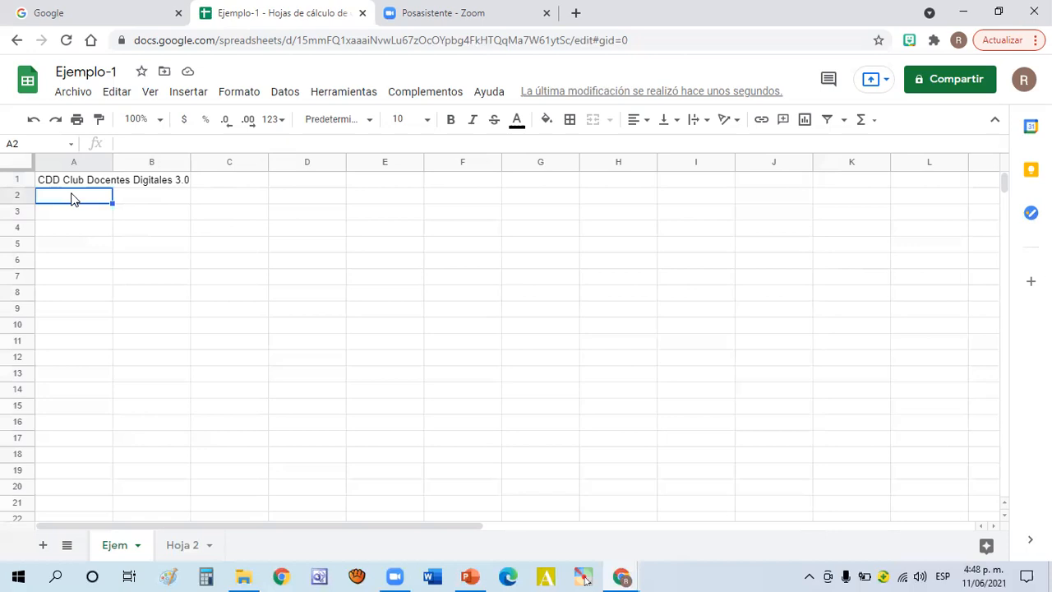
double_click(72, 194)
type("N°")
left_click(144, 202)
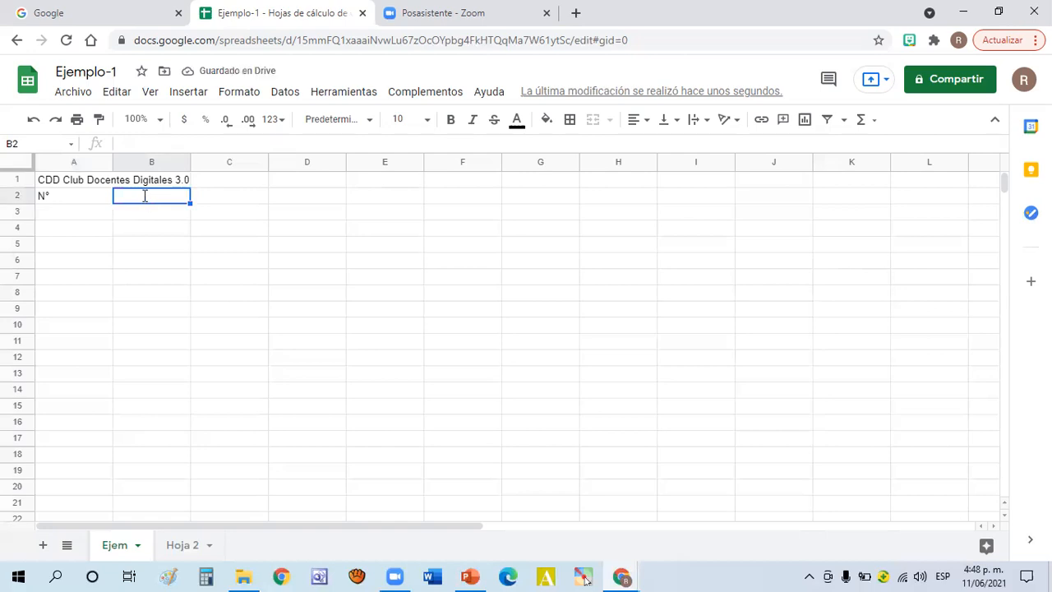
type("Nomb")
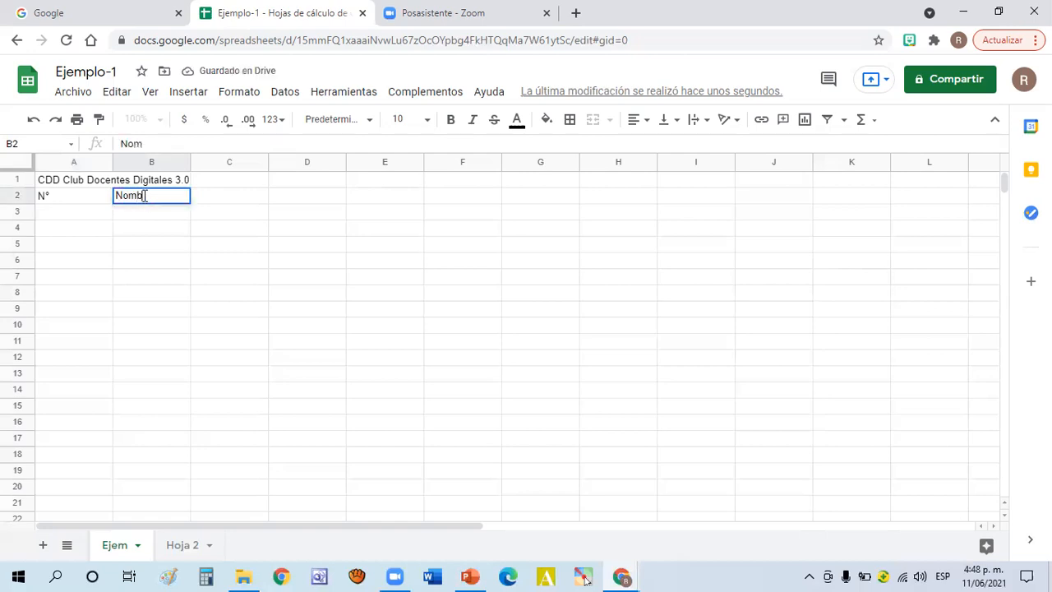
type("res y Ape")
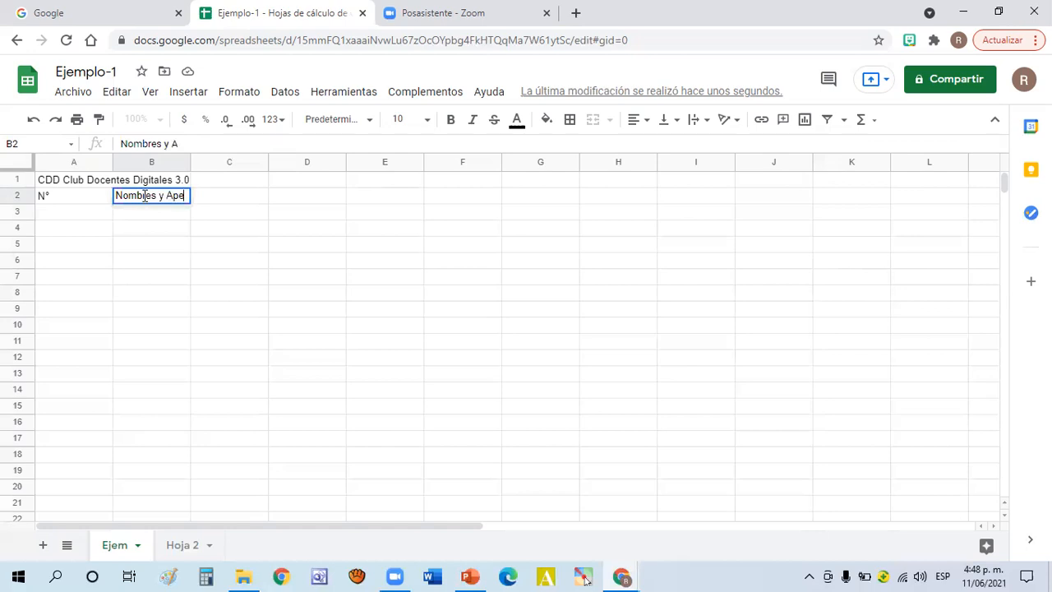
type("llidos")
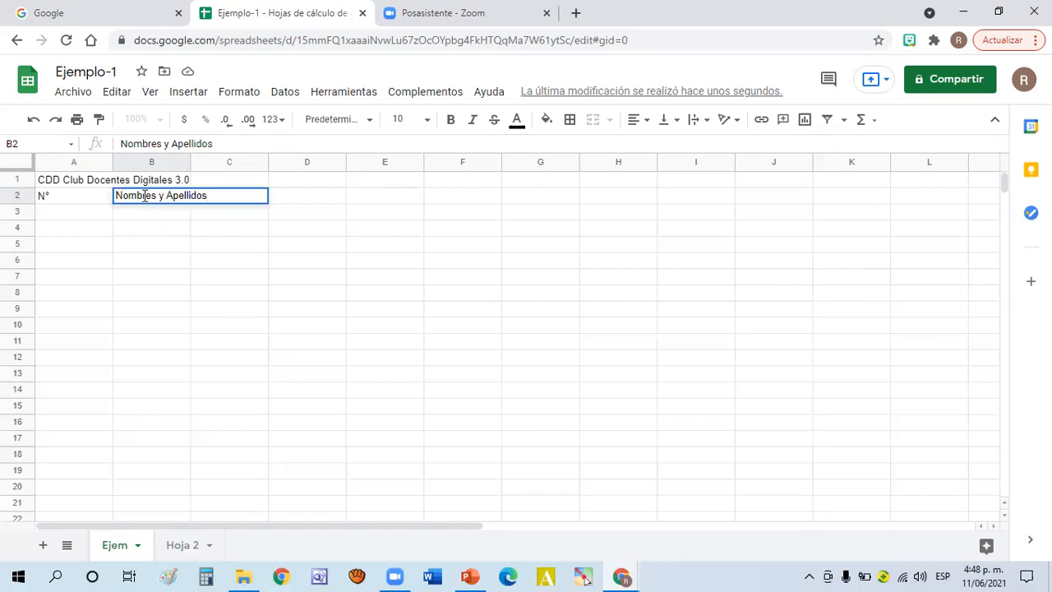
Enter the column headings "Ejercicio-1" in cell C2 and "Ejercicio-2" in cell D2
left_click(233, 199)
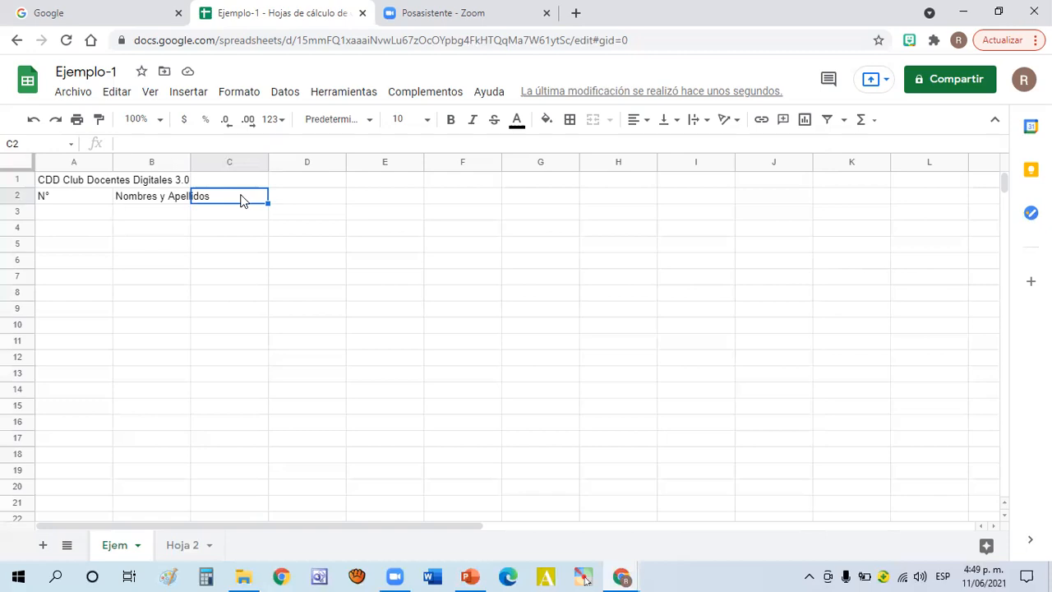
type("Ejercicio-1")
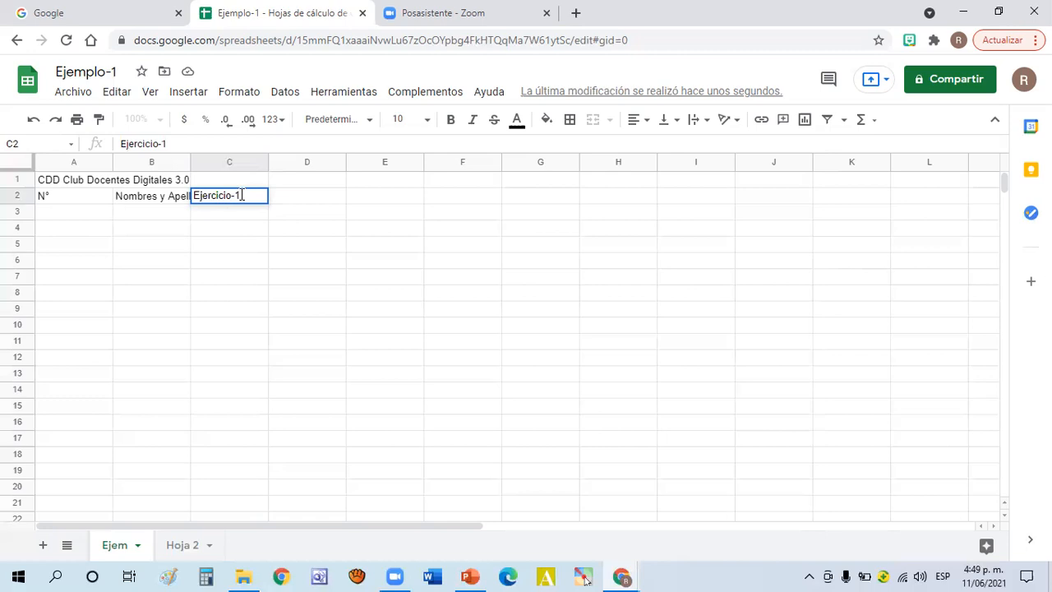
left_click(308, 196)
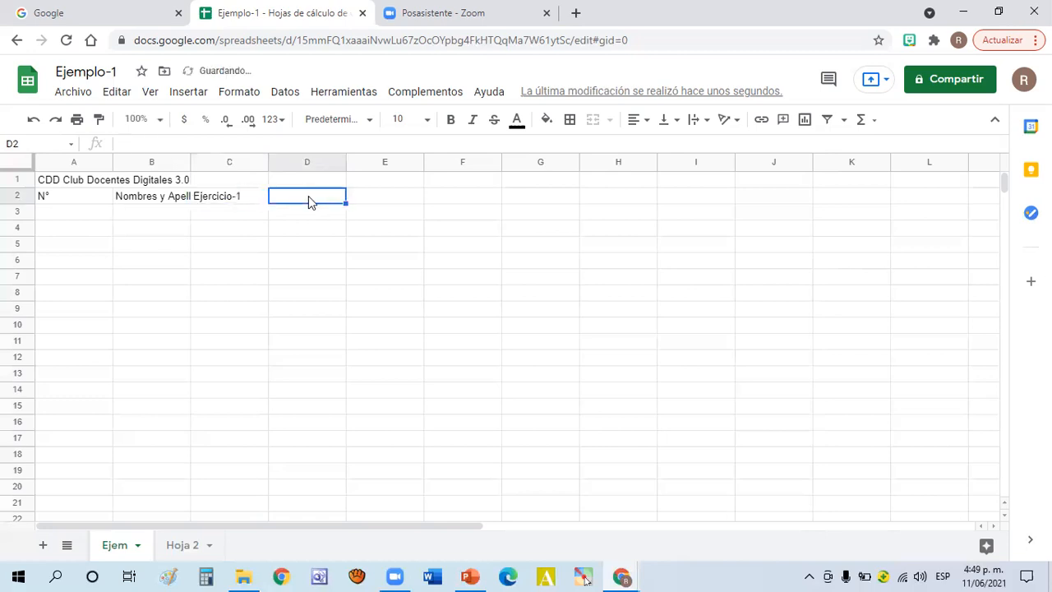
type("E")
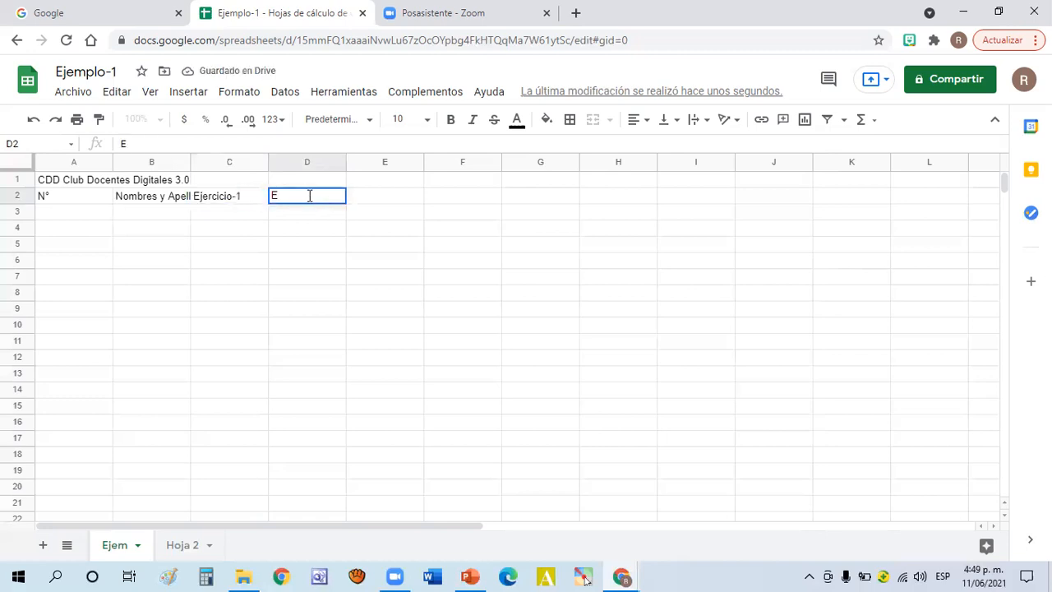
type("jerci")
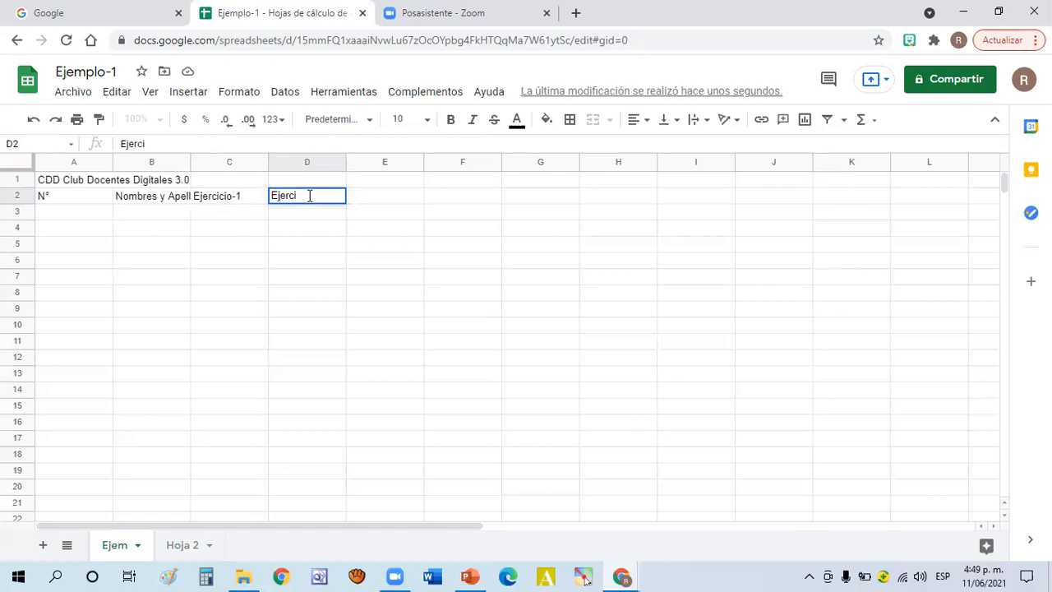
type("cio-2")
left_click(238, 231)
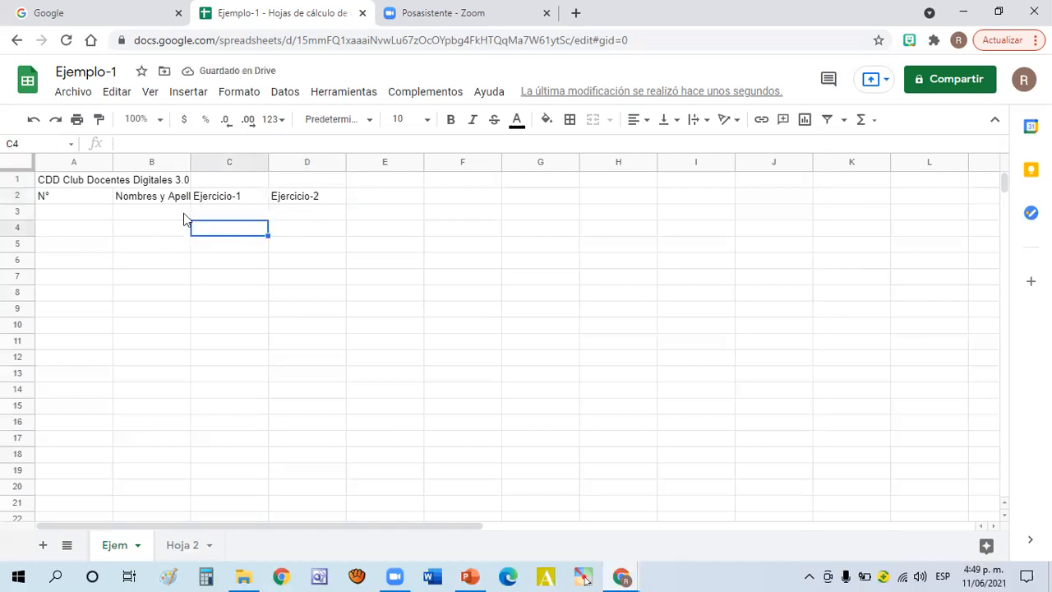
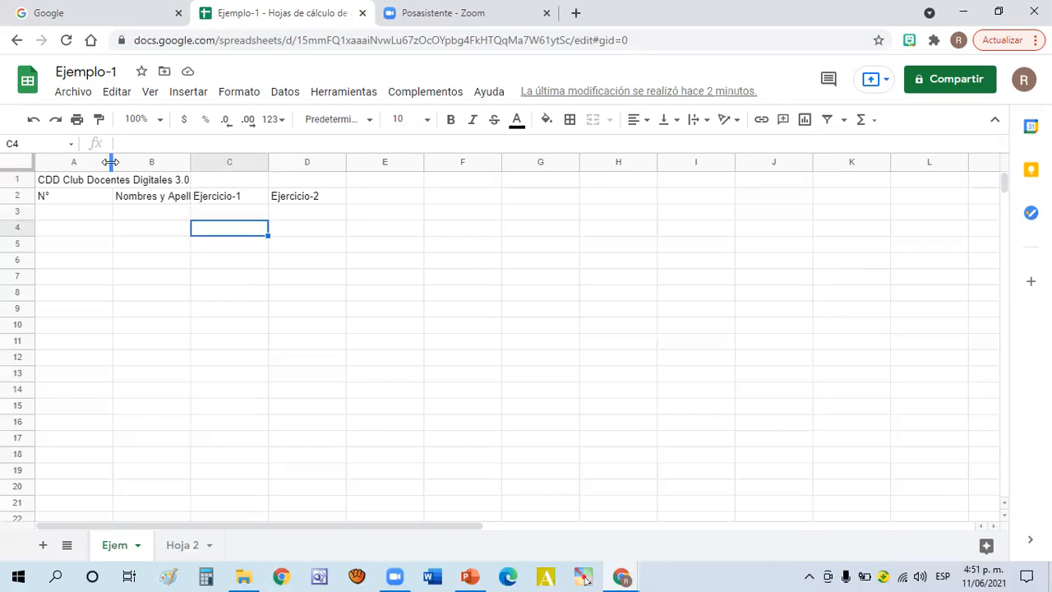
Resize column A, first wider and finally narrow around the "N°" heading, and widen column B to fit "Nombres y Apellidos" completely
left_click_drag(110, 162, 155, 165)
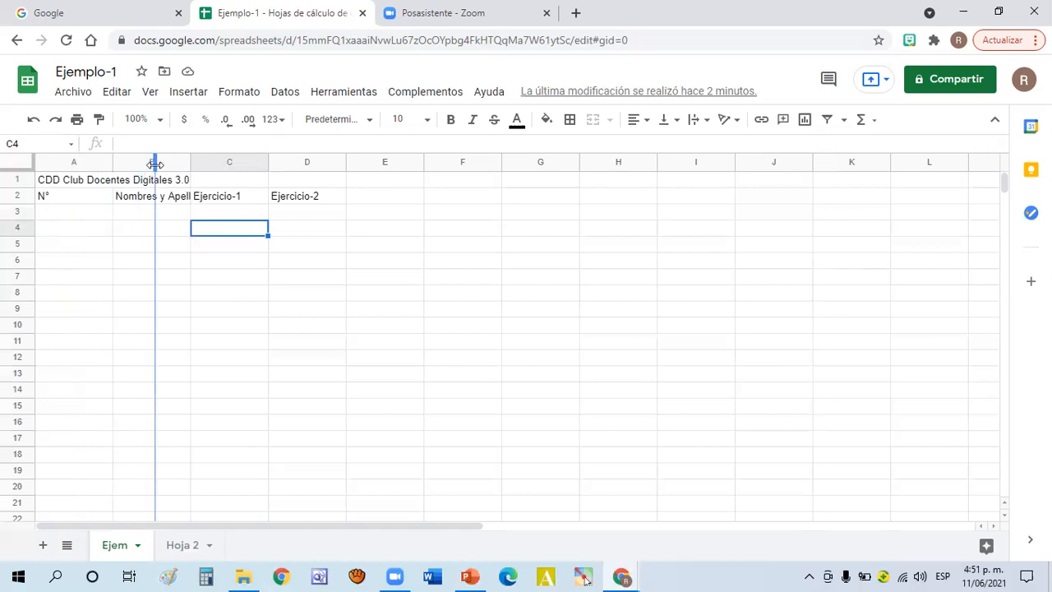
left_click_drag(155, 164, 155, 164)
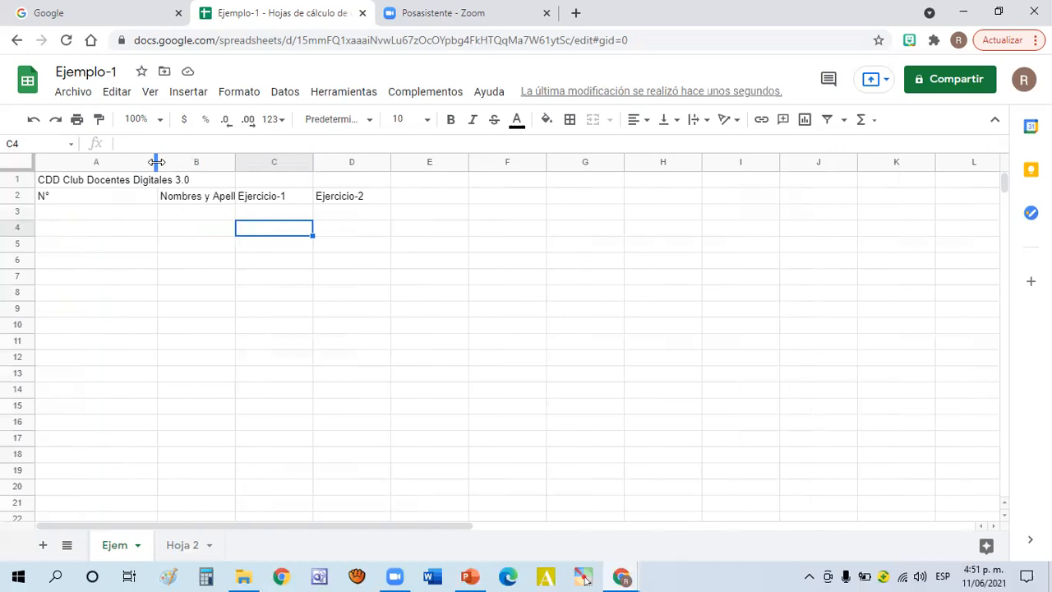
left_click_drag(156, 162, 64, 163)
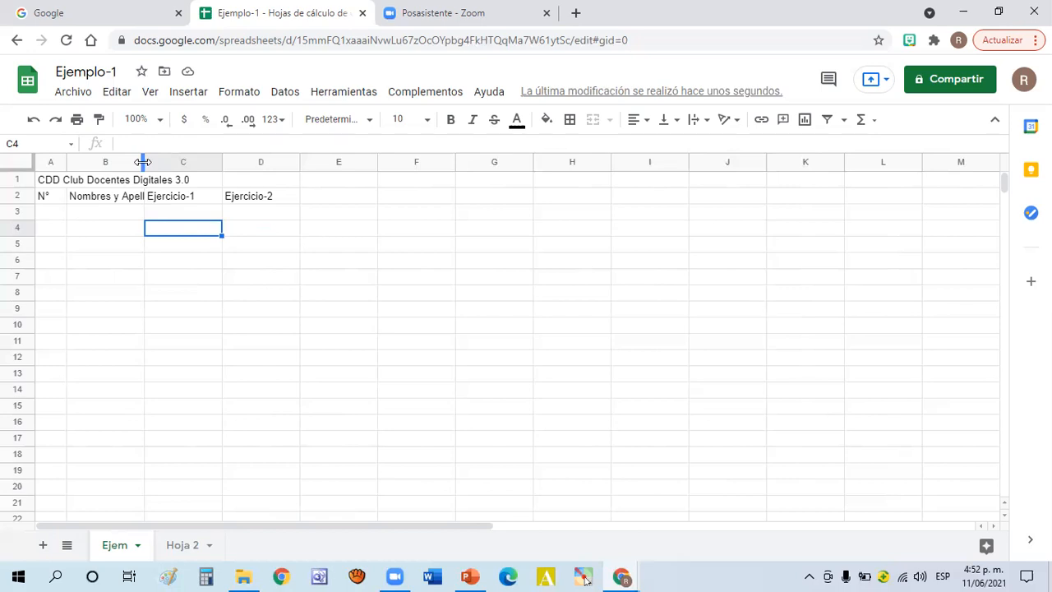
left_click_drag(143, 162, 235, 166)
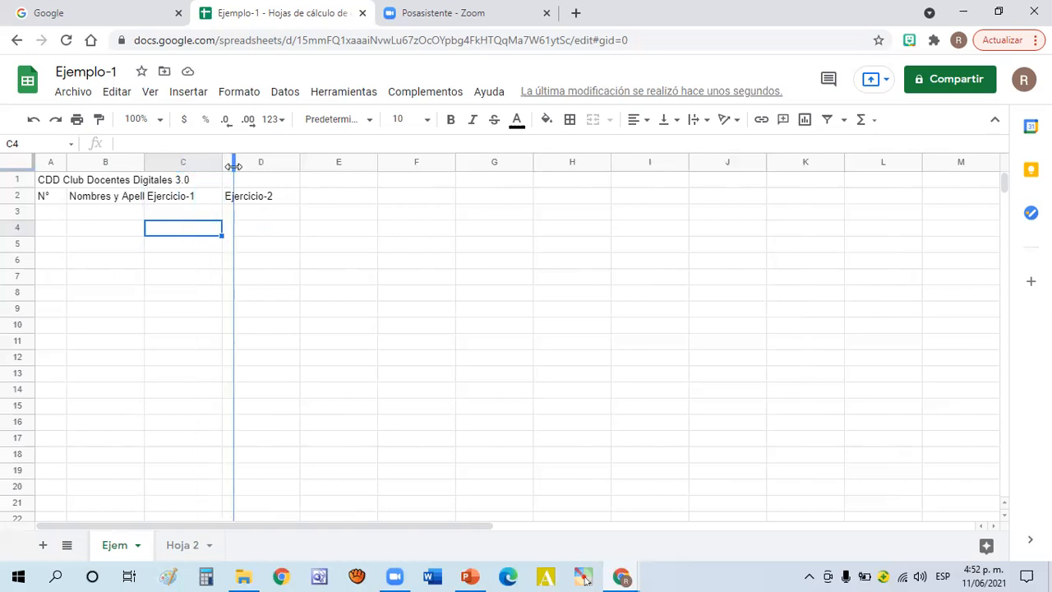
left_click_drag(234, 166, 234, 165)
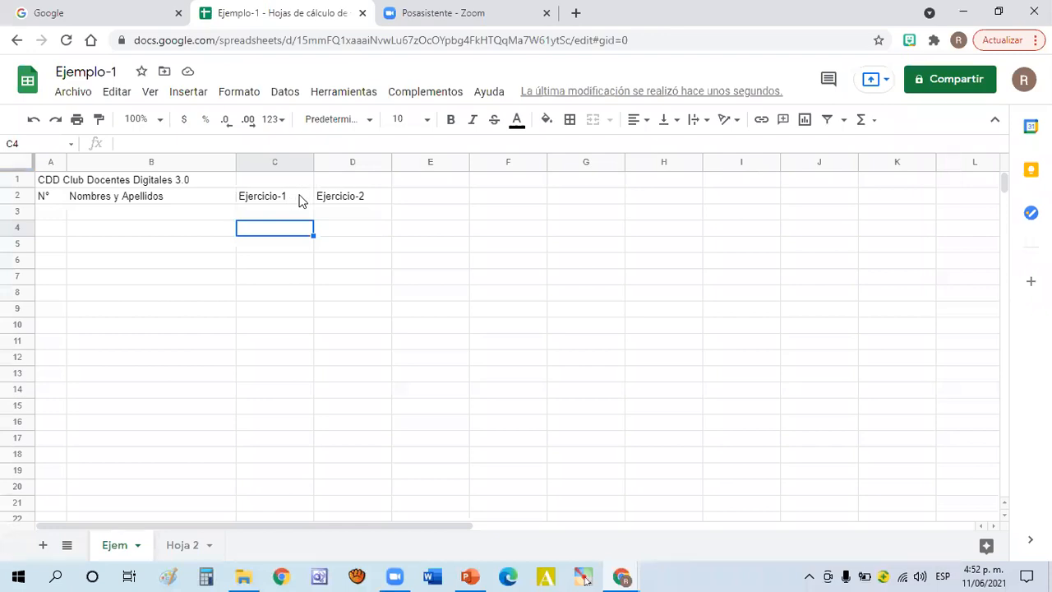
Auto-fit the widths of columns C and D to their headings "Ejercicio-1" and "Ejercicio-2"
left_click(271, 199)
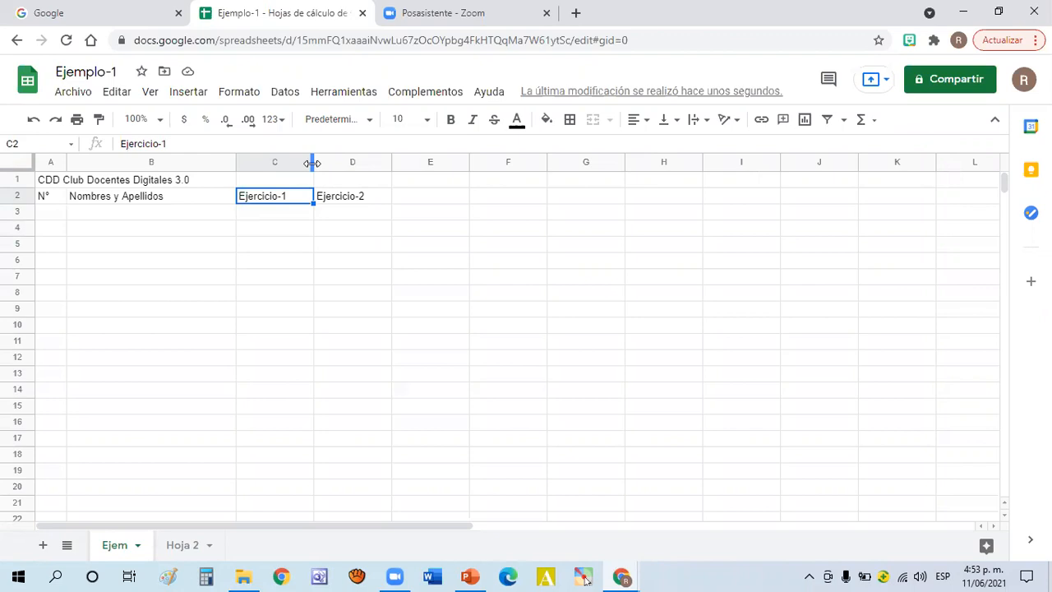
left_click_drag(312, 162, 312, 162)
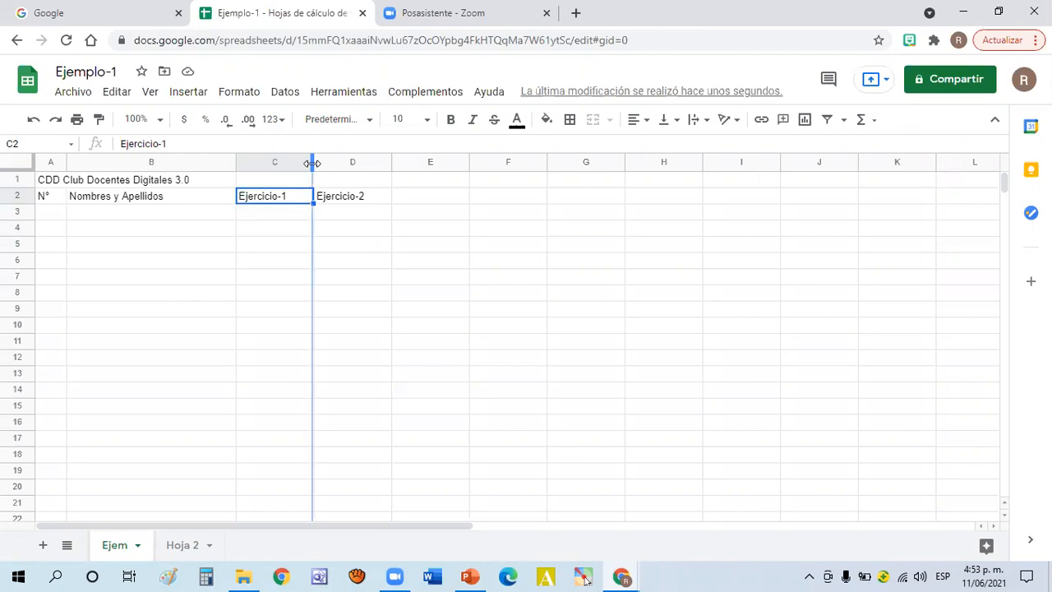
double_click(312, 163)
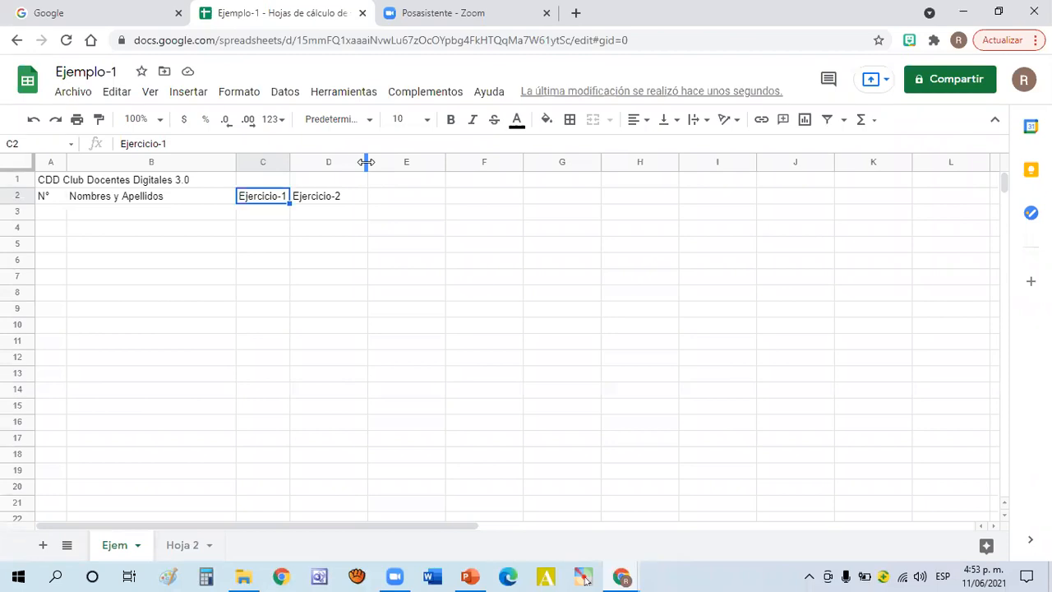
left_click_drag(366, 162, 367, 162)
double_click(367, 162)
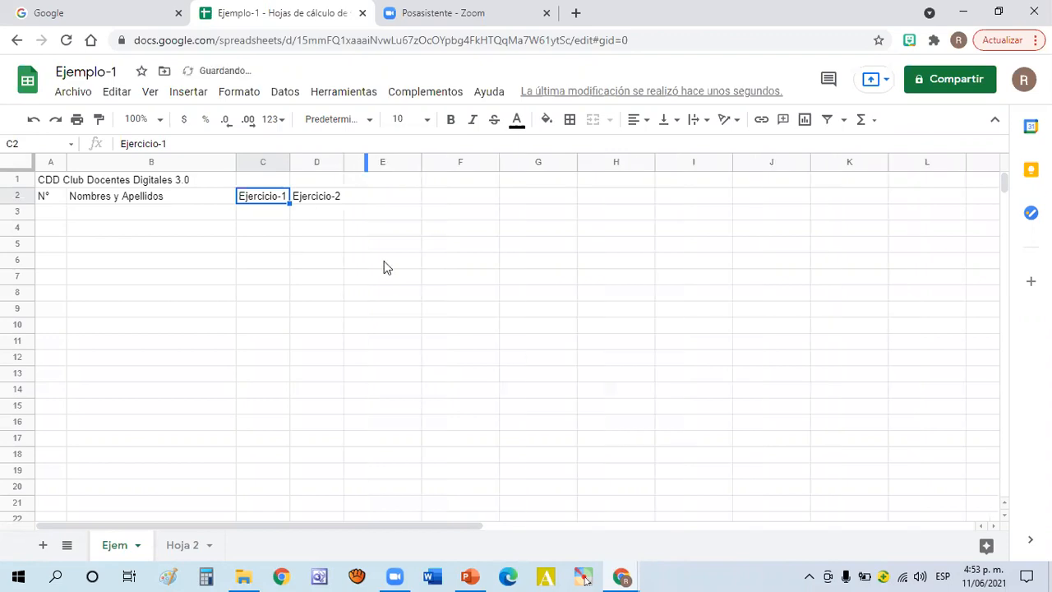
left_click(392, 280)
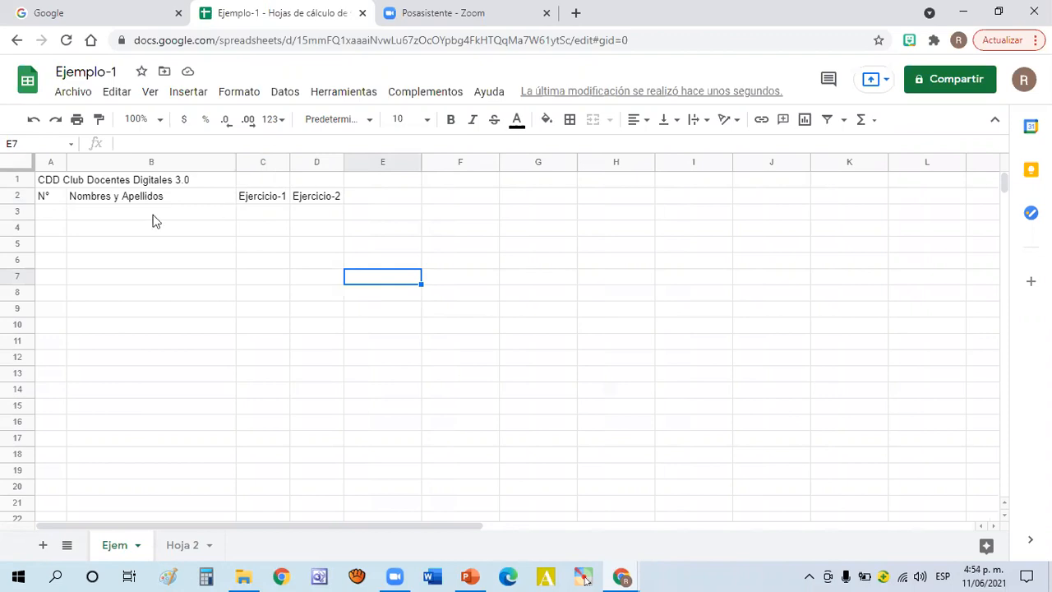
Widen columns C and D well beyond their headings, and auto-fit both back to the heading text
left_click(46, 200)
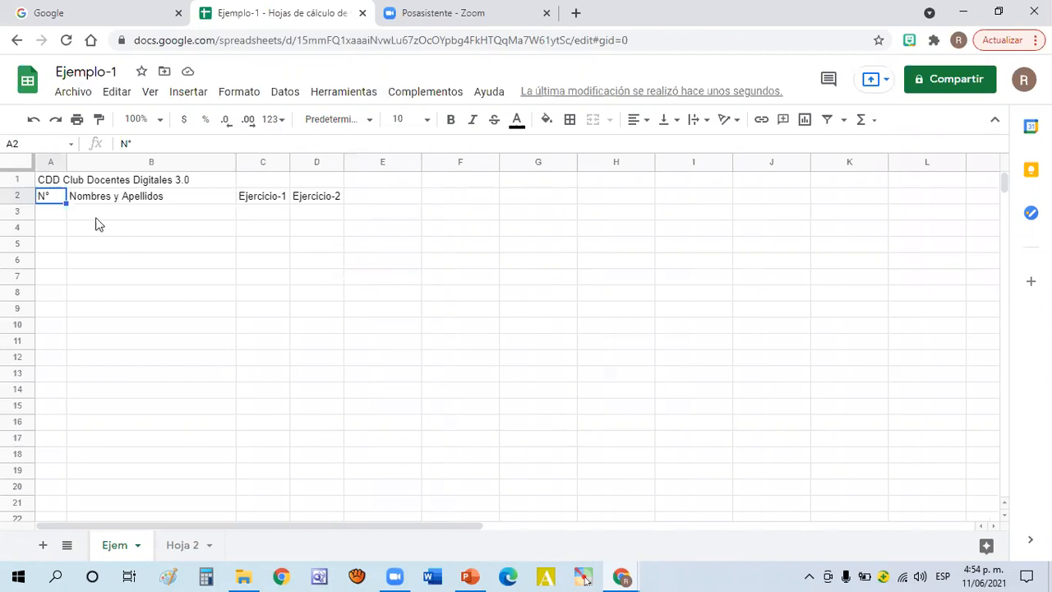
left_click(85, 262)
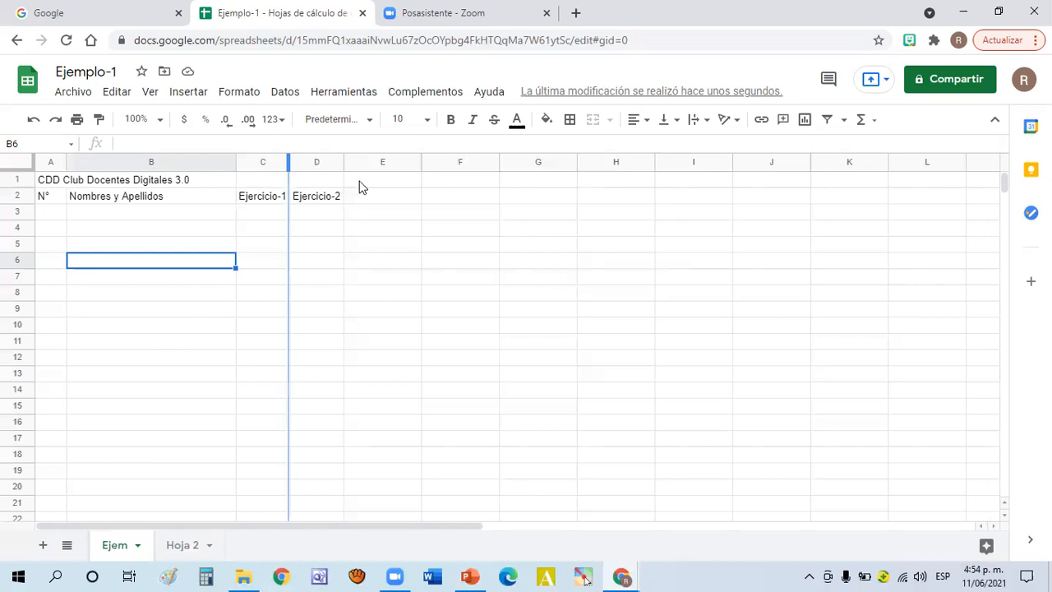
left_click_drag(289, 163, 409, 336)
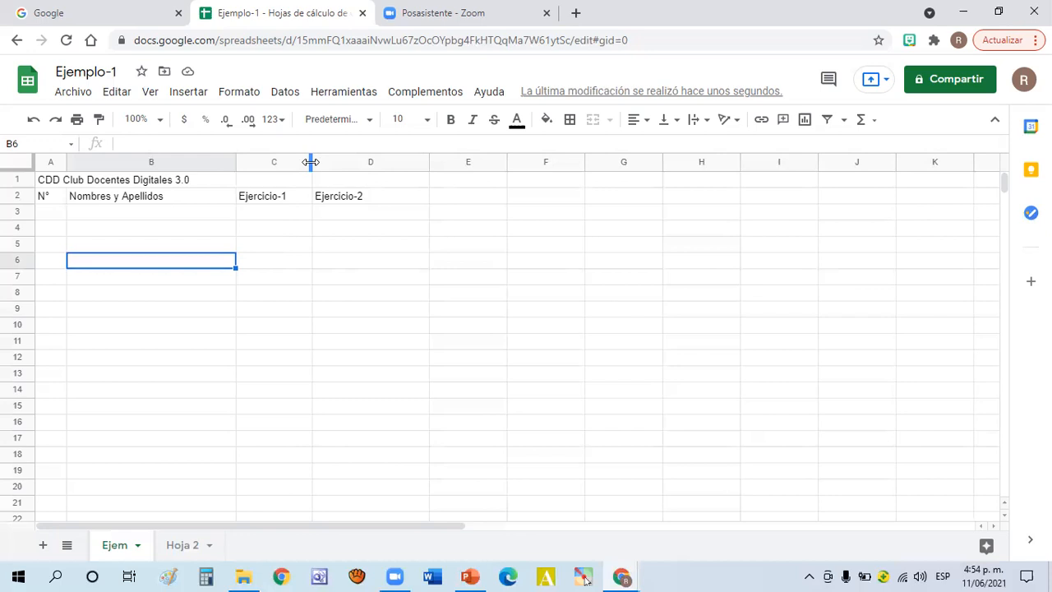
left_click_drag(311, 162, 310, 162)
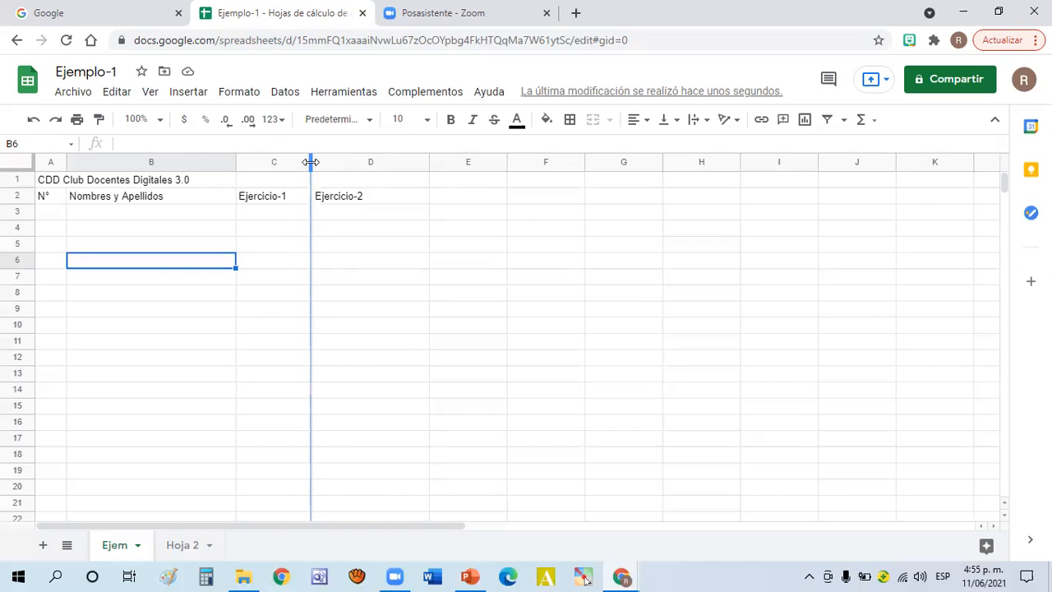
double_click(311, 162)
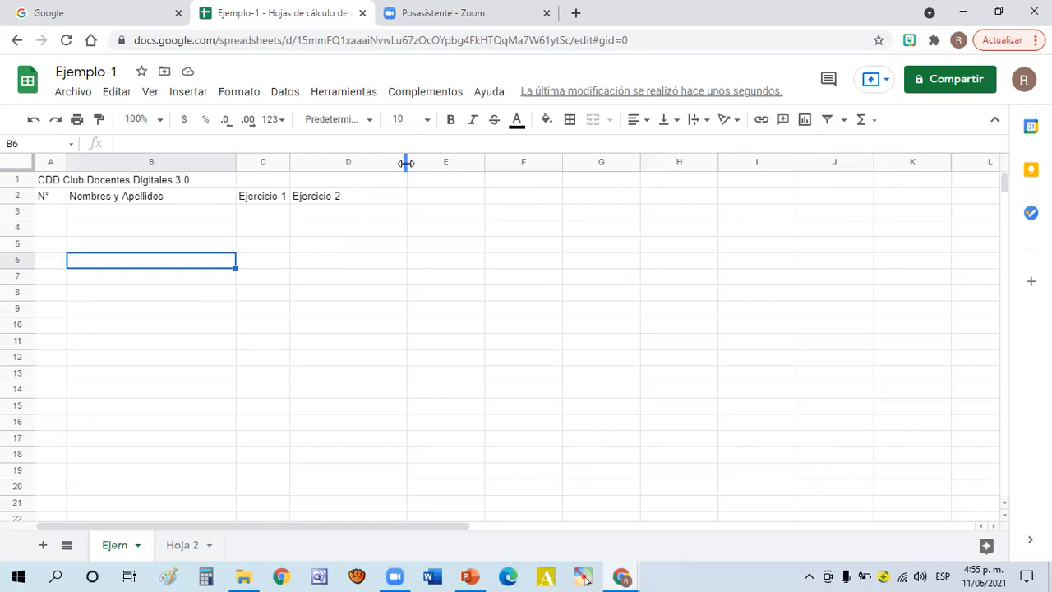
left_click_drag(406, 163, 406, 164)
double_click(406, 164)
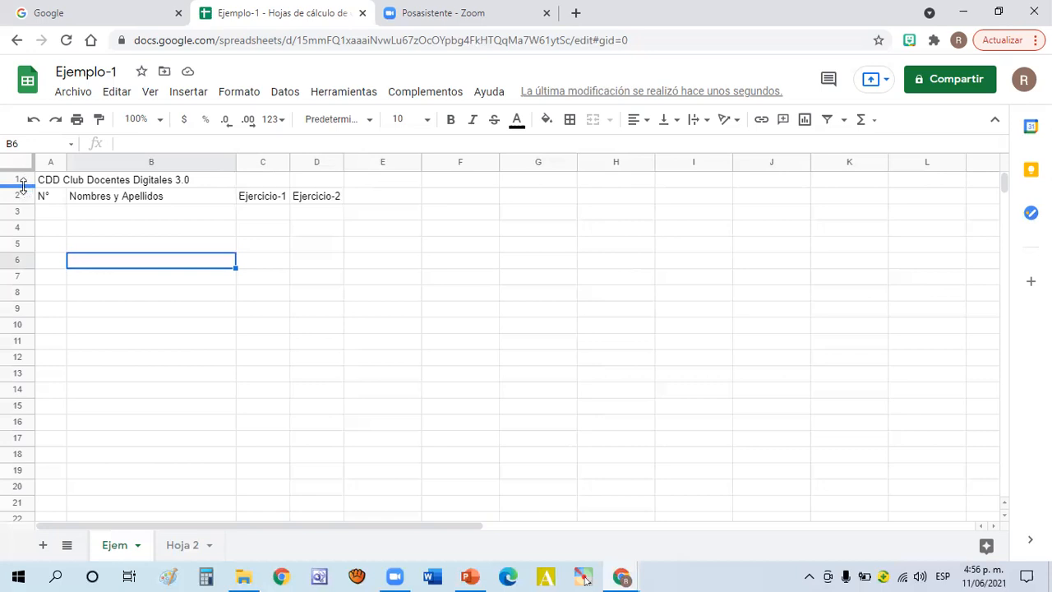
Increase the height of title row 1 to about double and make heading row 2 taller as well
left_click_drag(22, 186, 22, 204)
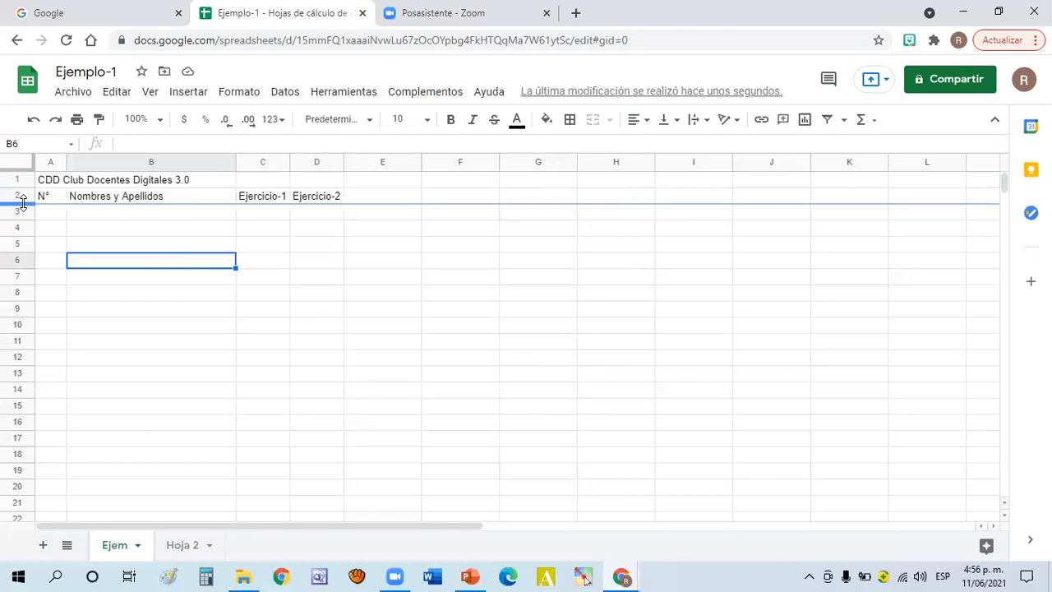
left_click_drag(22, 203, 22, 204)
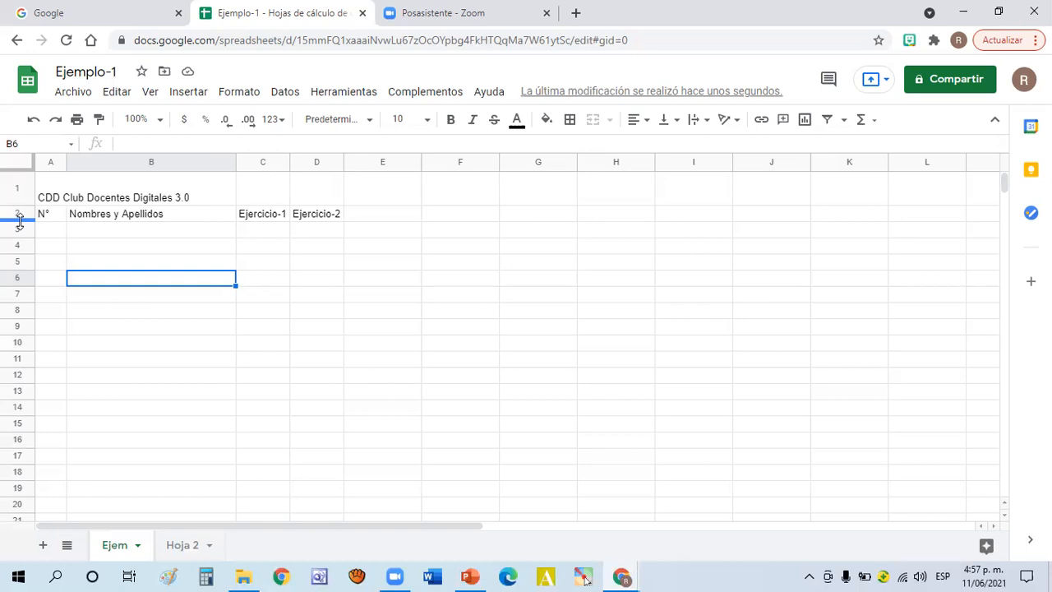
left_click_drag(19, 220, 21, 232)
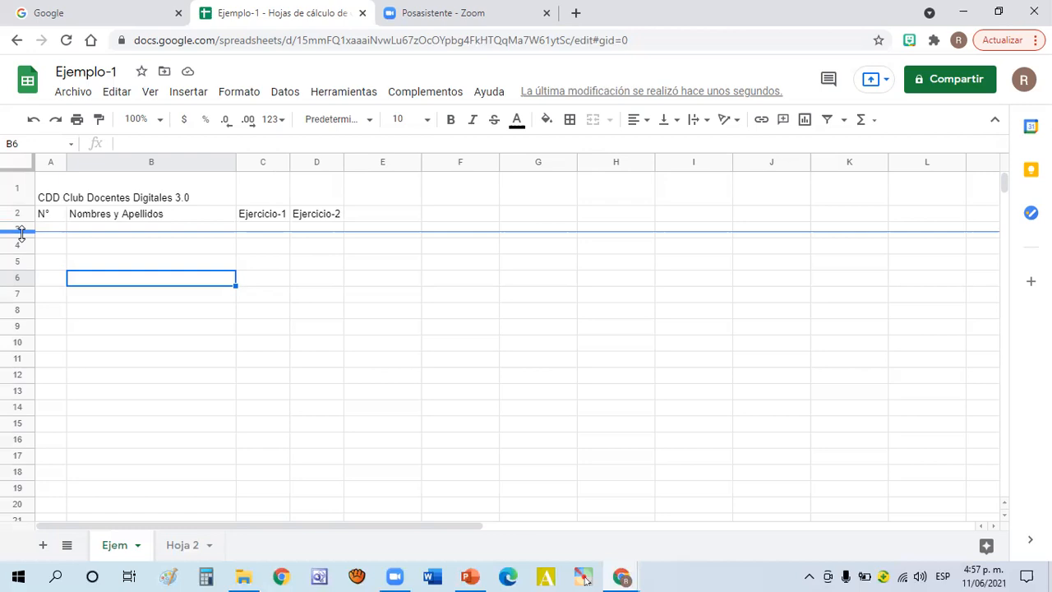
left_click_drag(21, 233, 22, 233)
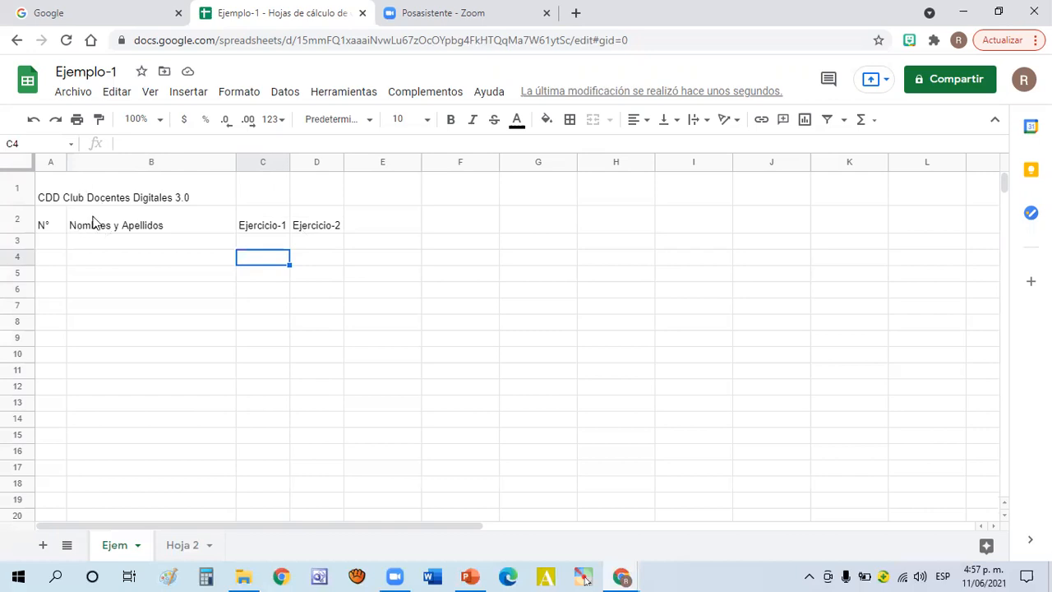
Center the headings "N°" in cell A2 and "Nombres y Apellidos" in cell B2 horizontally
left_click(46, 226)
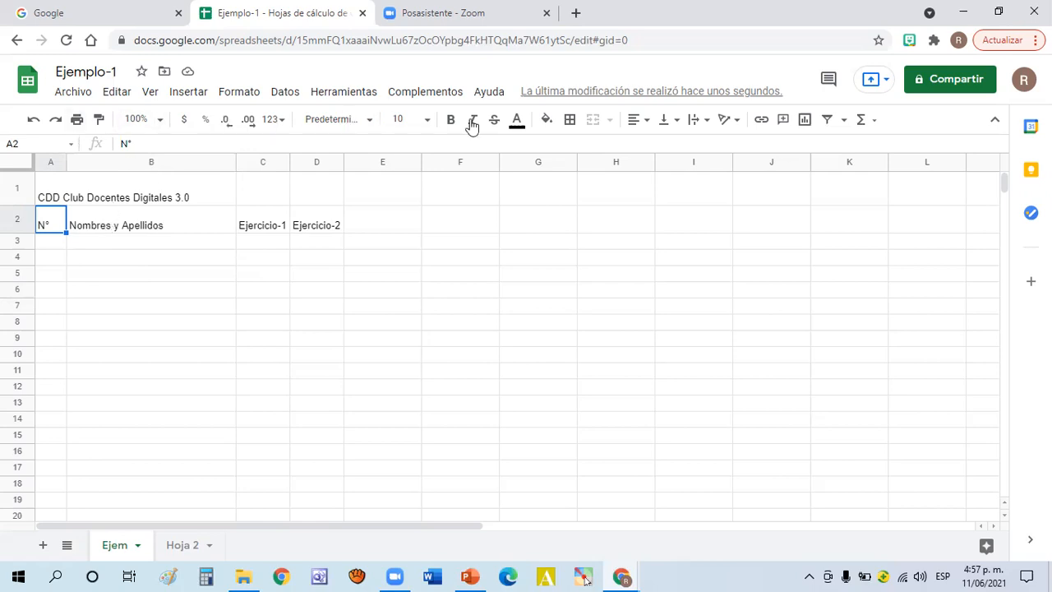
left_click(646, 121)
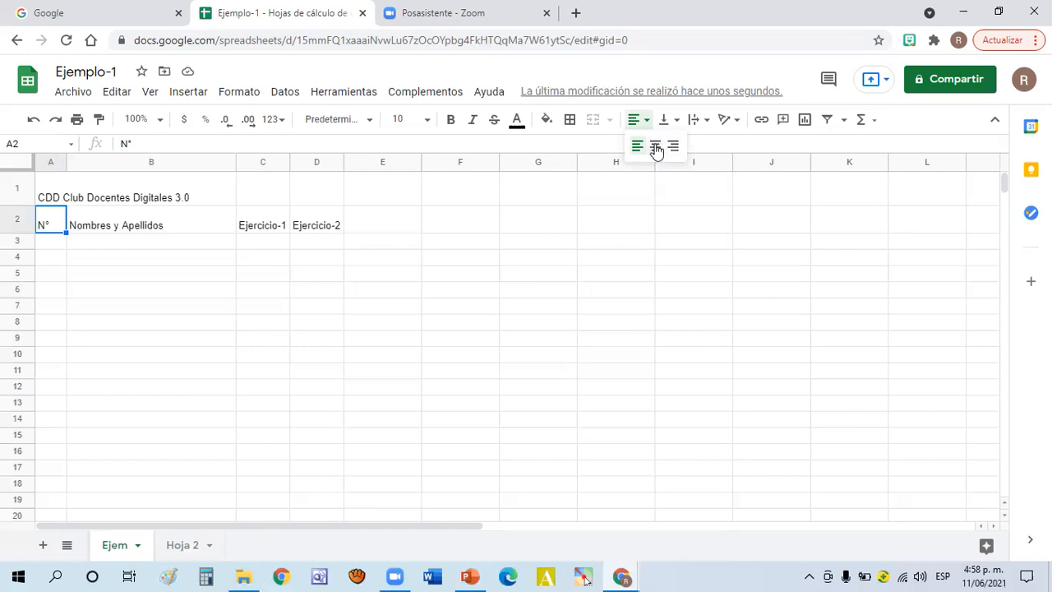
left_click(655, 145)
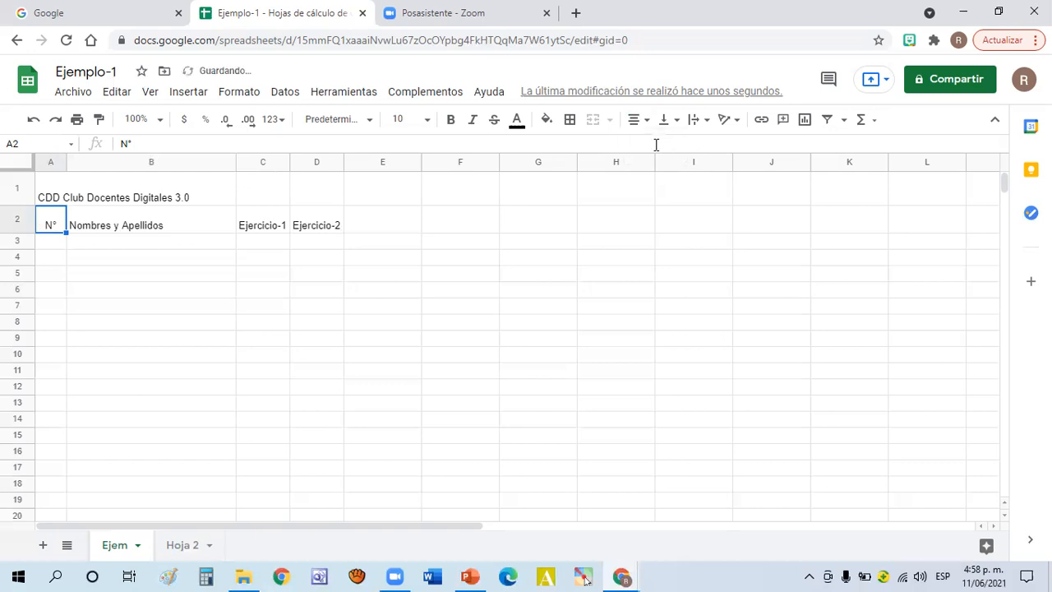
left_click(185, 226)
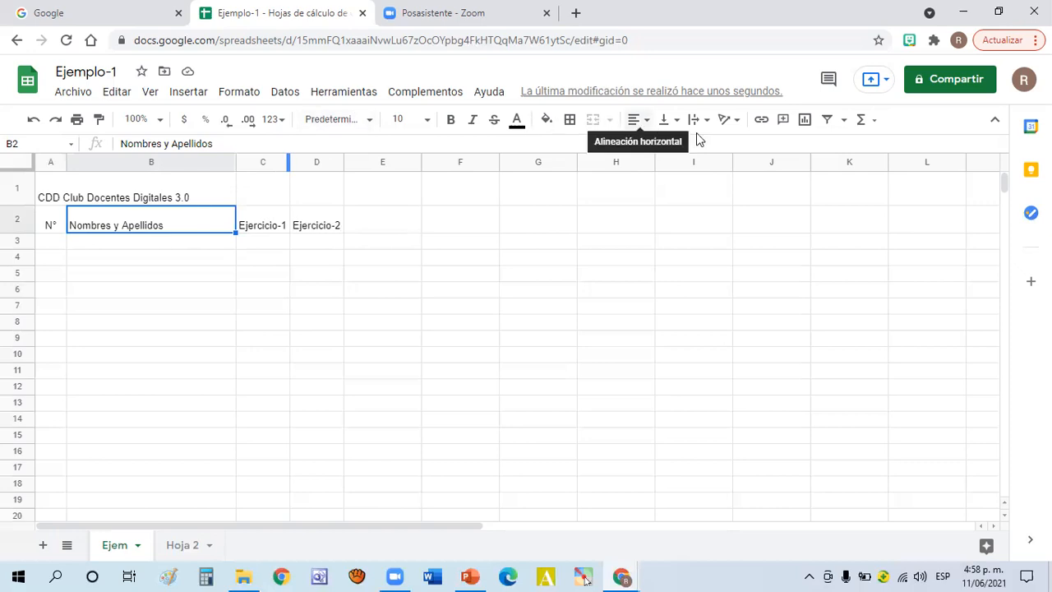
left_click(648, 121)
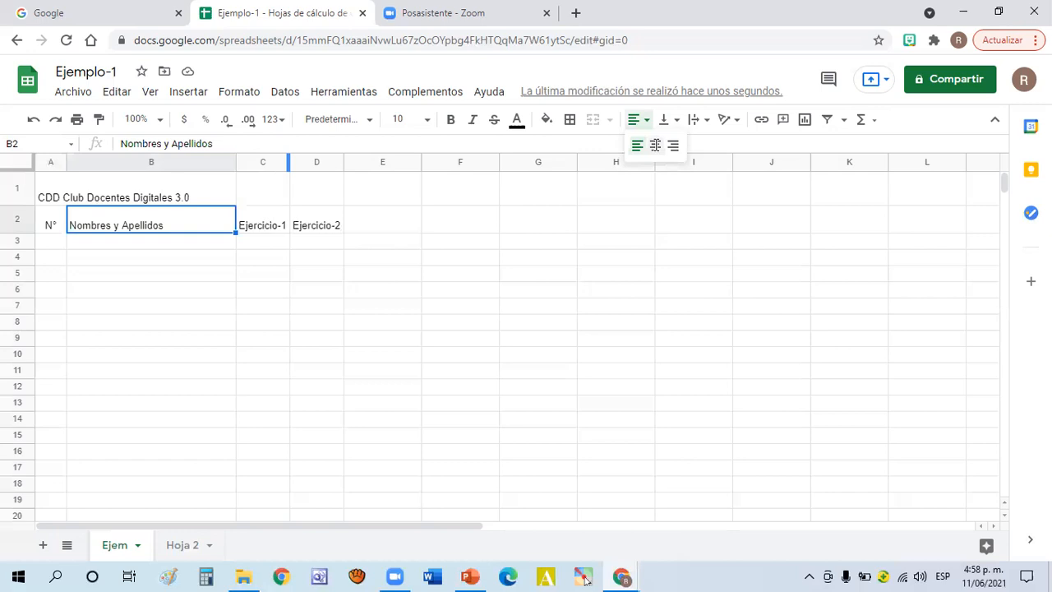
left_click(655, 144)
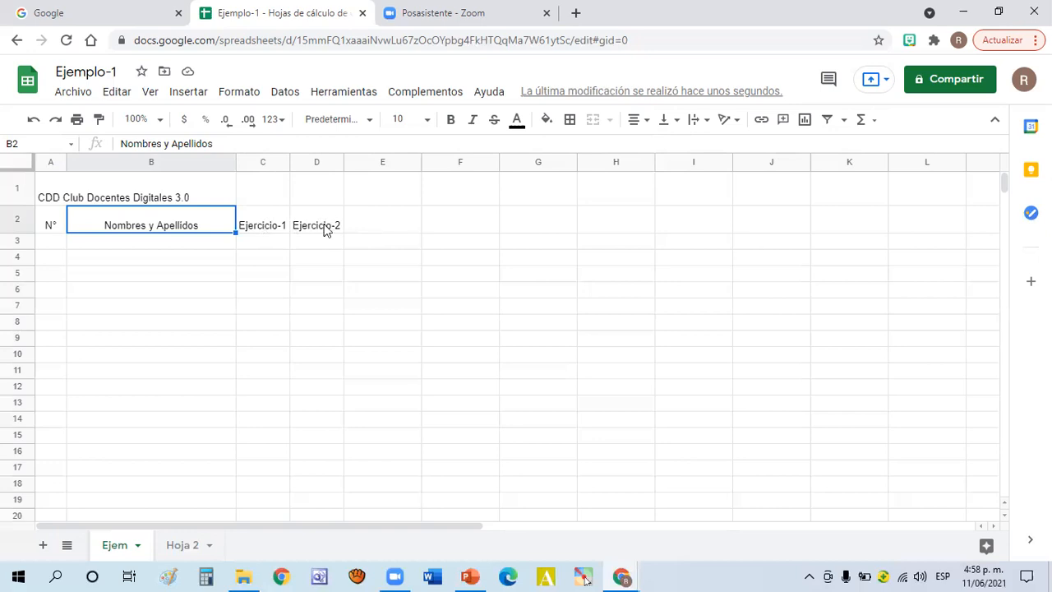
key("Right")
key("Right")
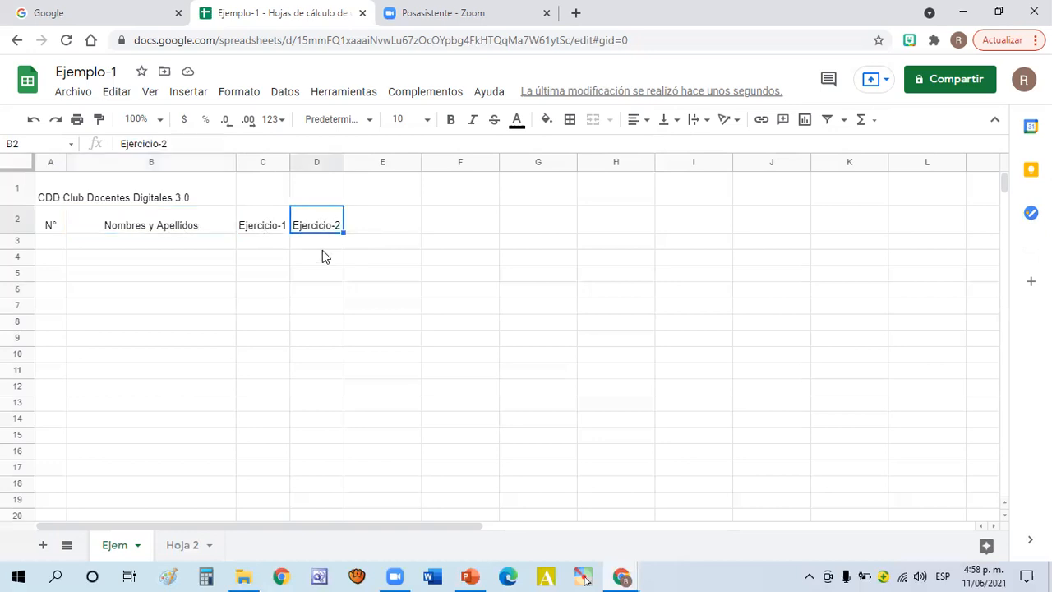
left_click(46, 224)
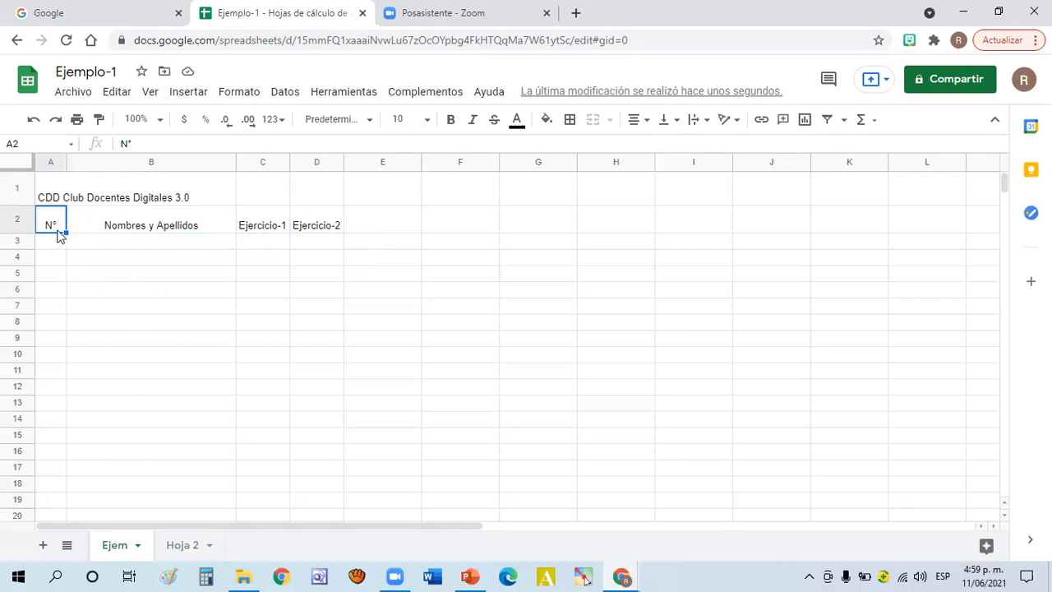
key("Down")
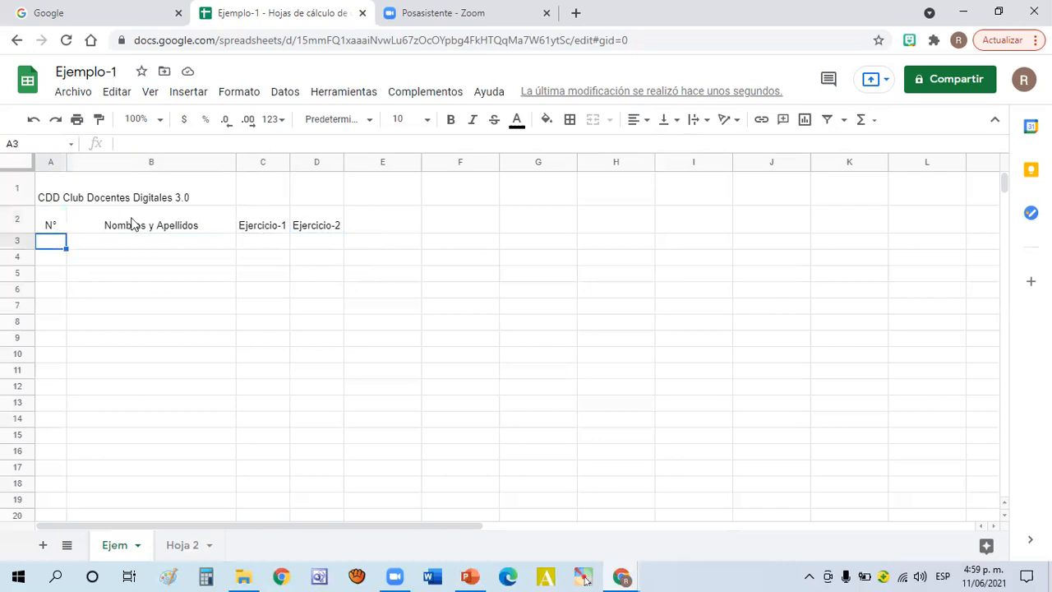
left_click(311, 223)
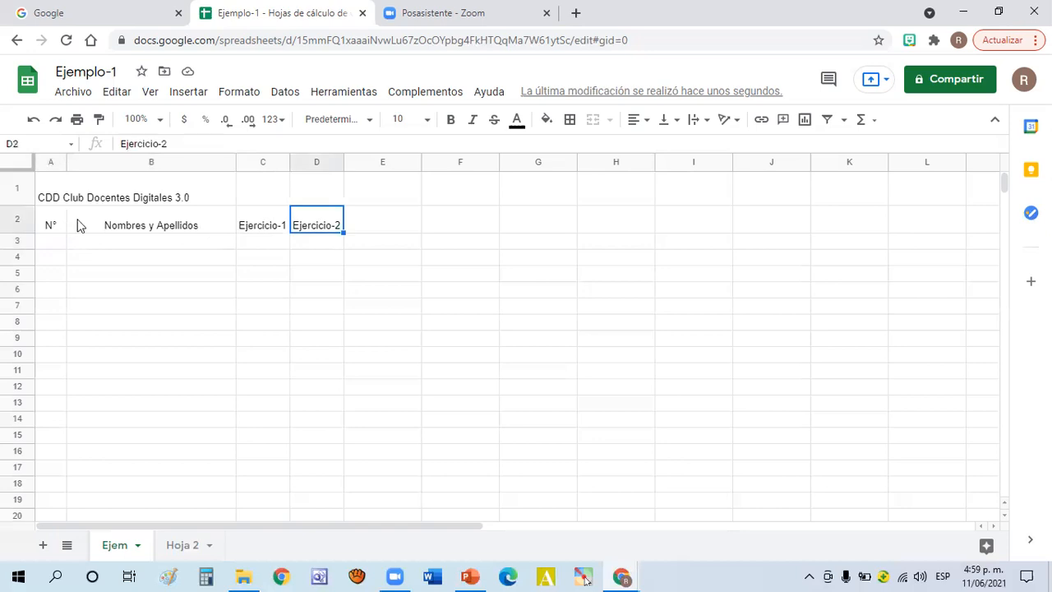
key("Left")
key("Left")
left_click(51, 225)
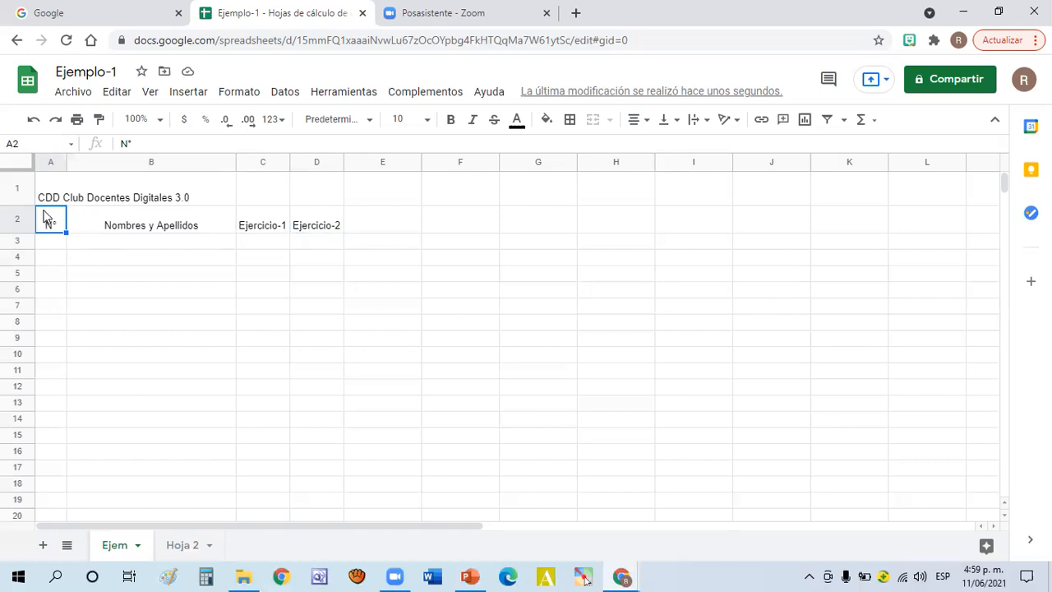
Format the heading cells A2:D2 with the Comfortaa font at size 12
left_click_drag(44, 211, 323, 220)
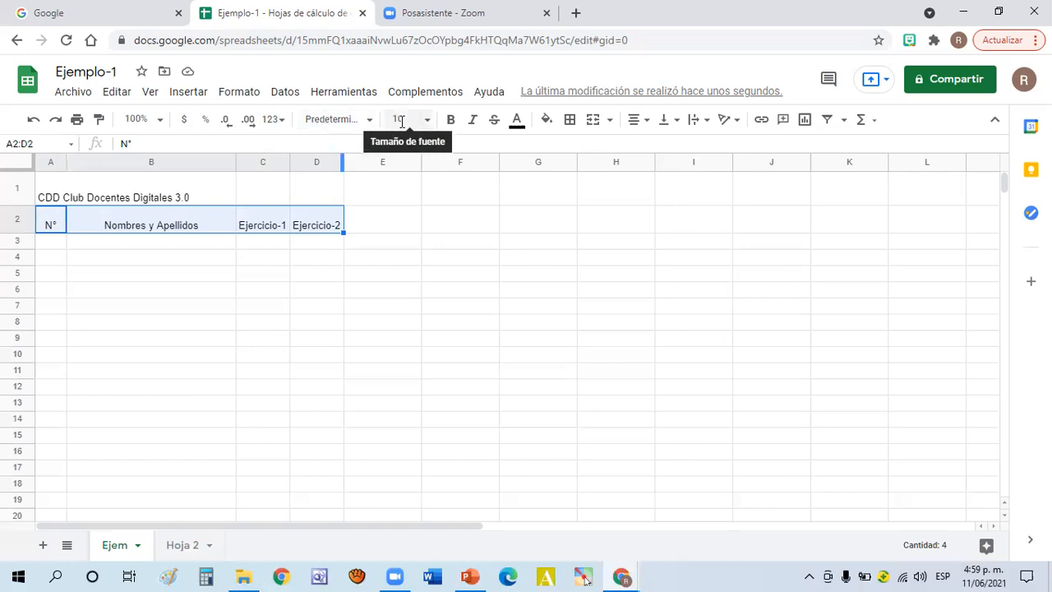
left_click(452, 120)
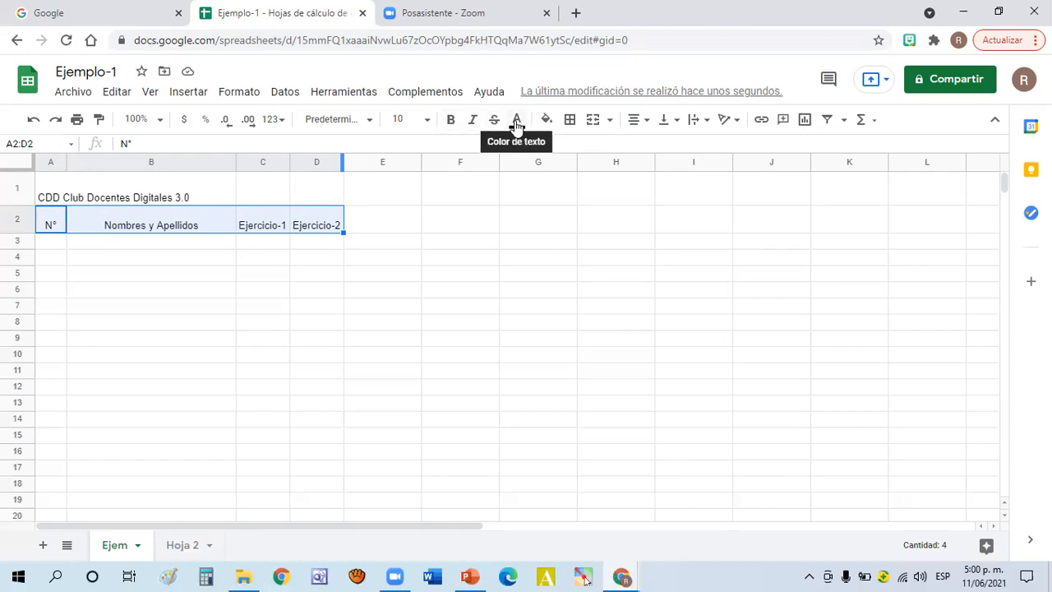
left_click(372, 123)
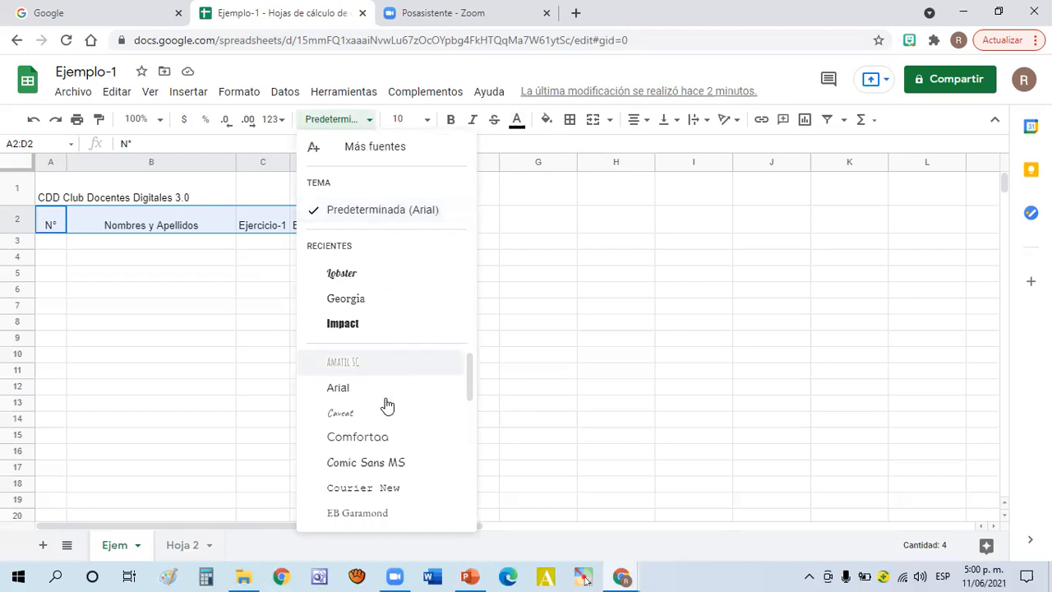
left_click(346, 441)
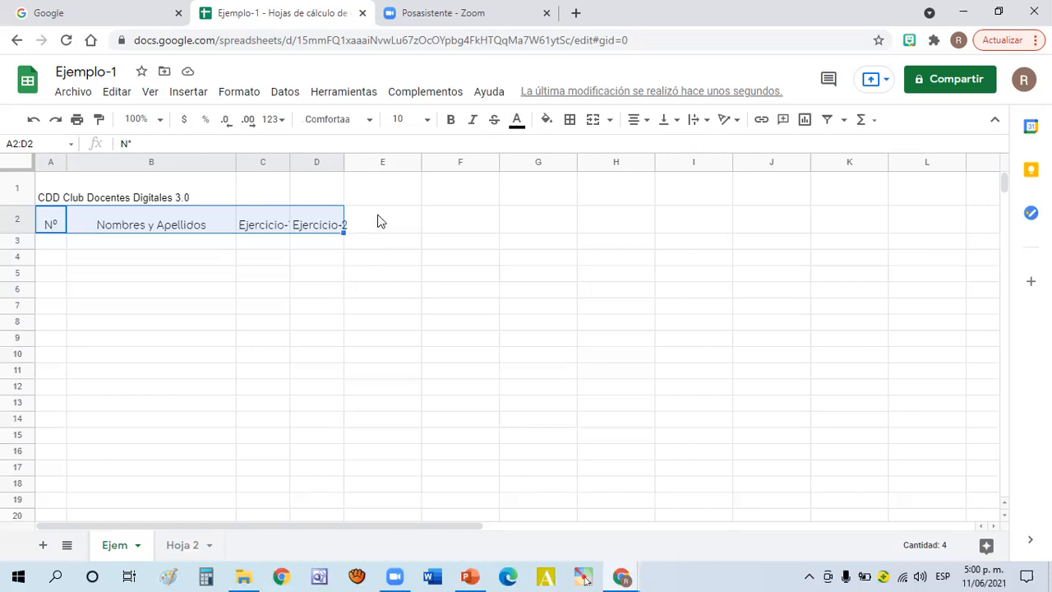
left_click(427, 122)
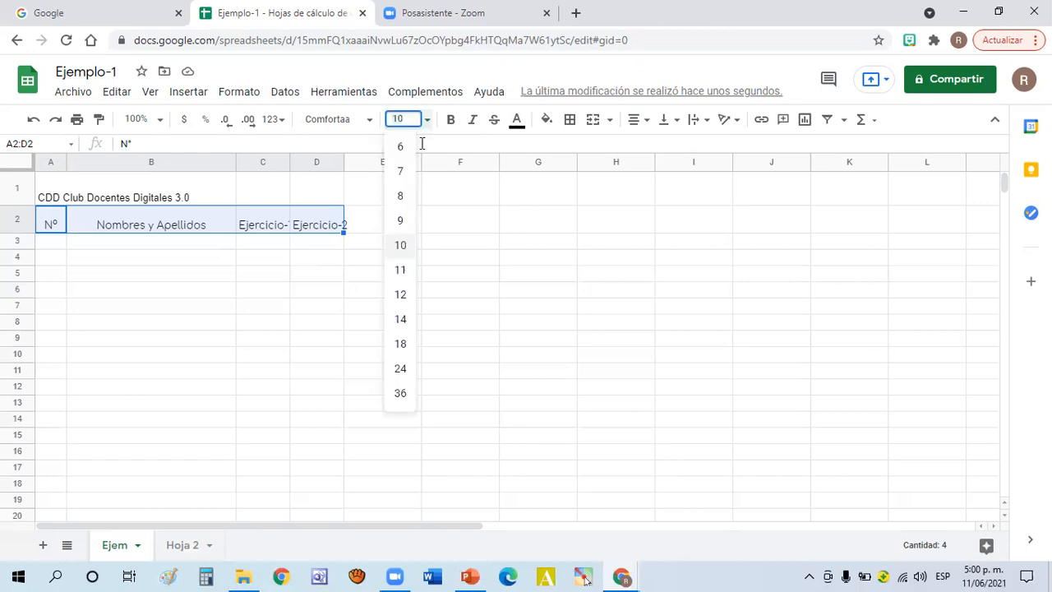
left_click(400, 295)
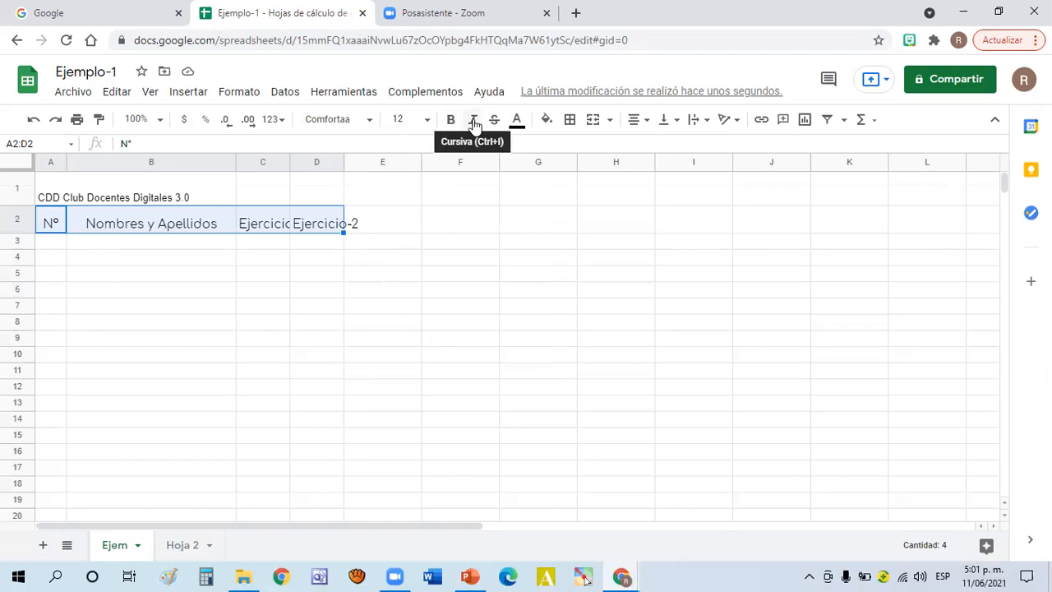
Color the heading text in A2:D2 dark green and make it bold
left_click(517, 121)
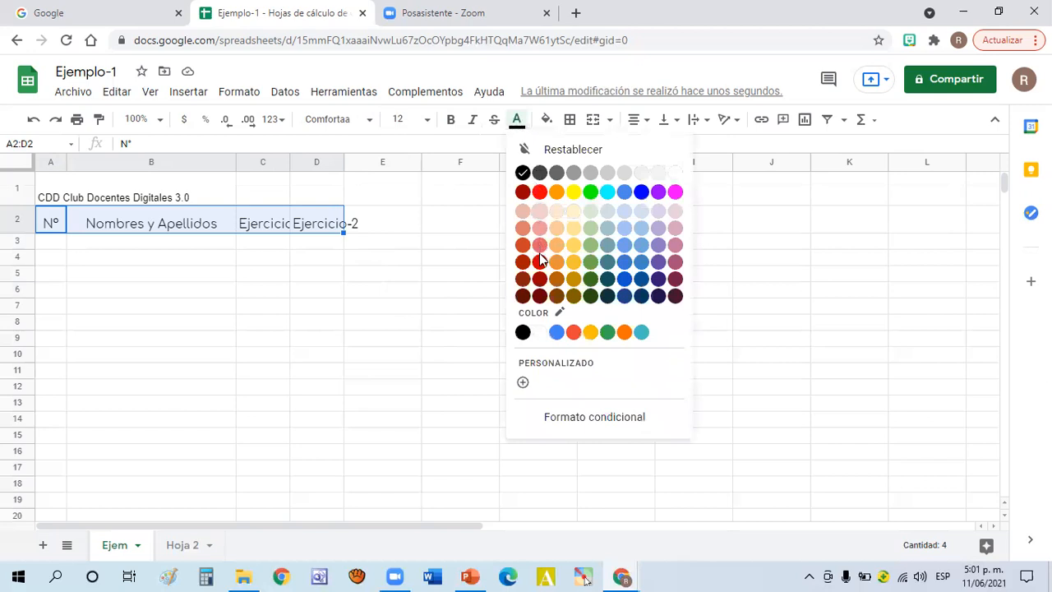
left_click(591, 280)
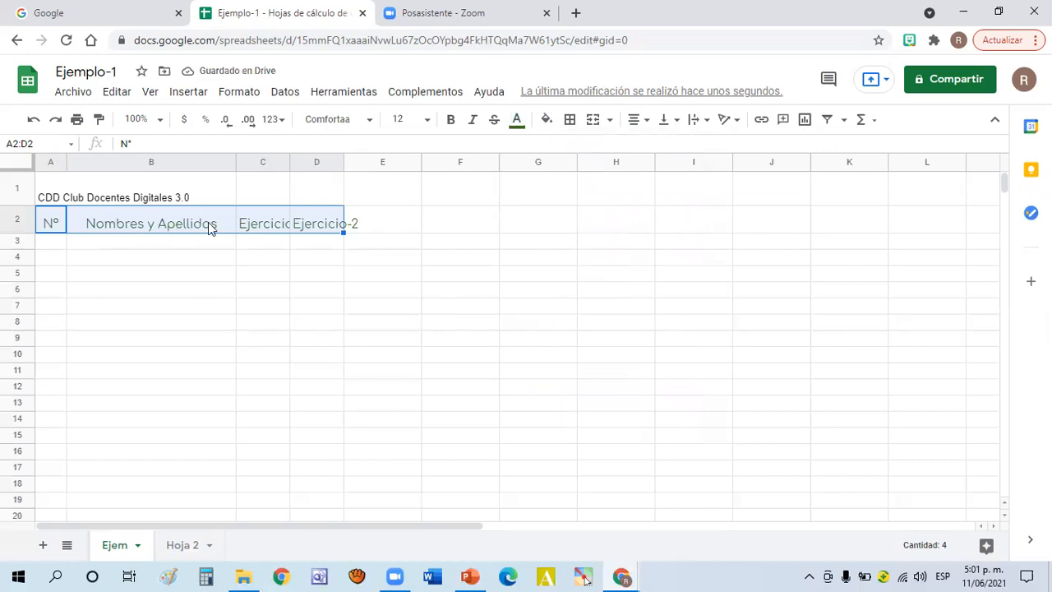
left_click(452, 121)
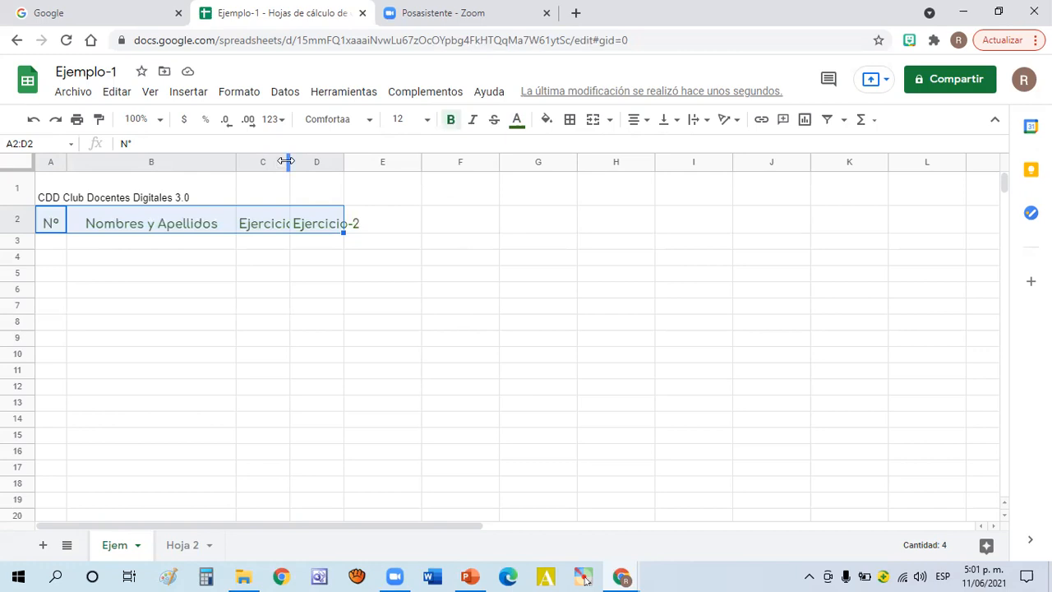
Widen columns C and D to fit the headings "Ejercicio-1" and "Ejercicio-2"
left_click_drag(286, 161, 306, 162)
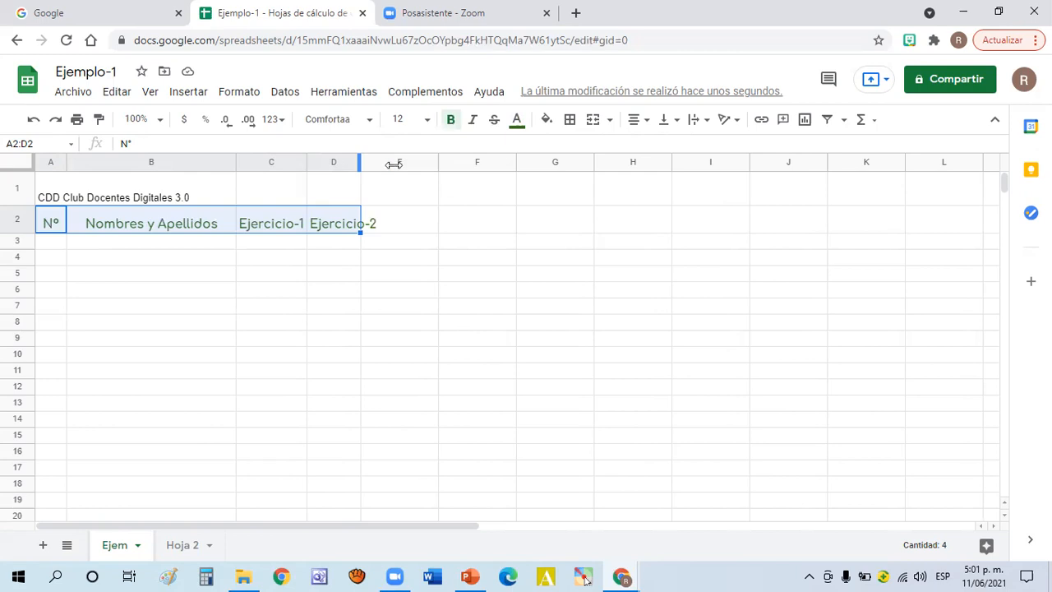
left_click_drag(394, 164, 395, 164)
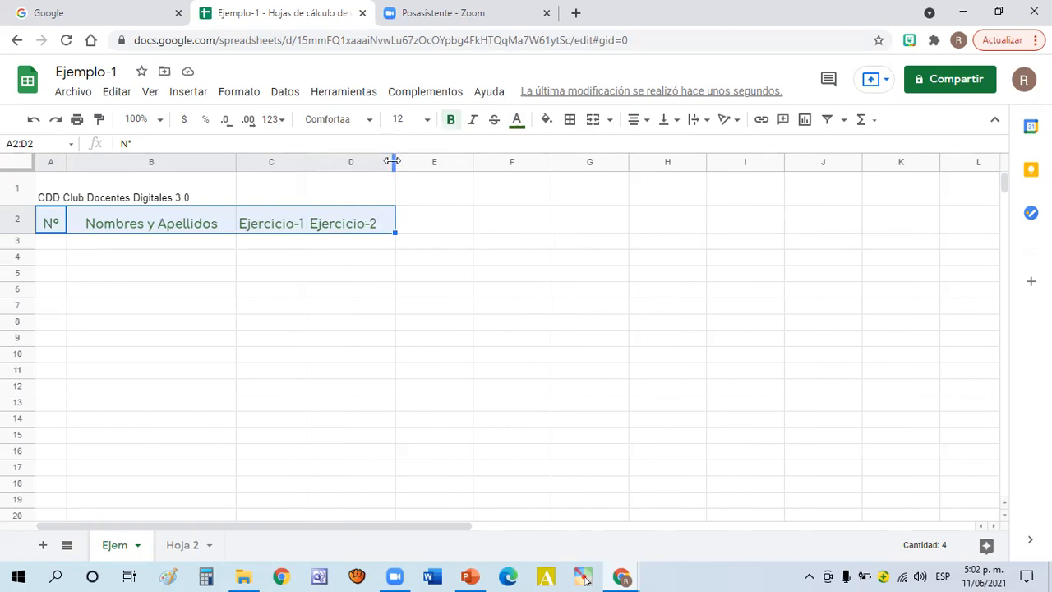
left_click_drag(392, 161, 392, 161)
double_click(392, 162)
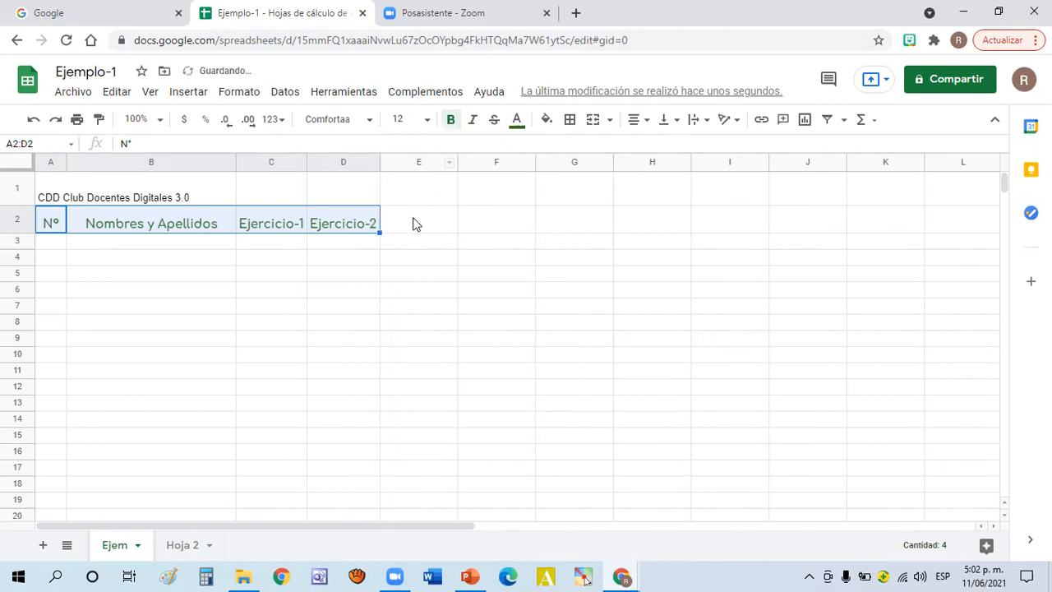
left_click(264, 294)
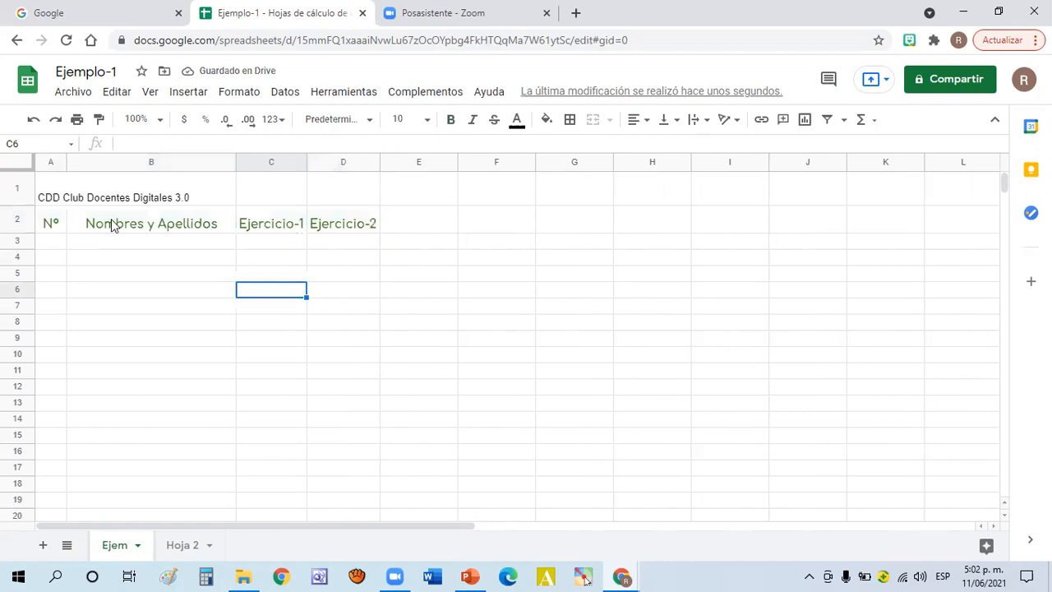
Merge cells A1:D1 so the title "CDD Club Docentes Digitales 3.0" spans the table's four columns
left_click(63, 192)
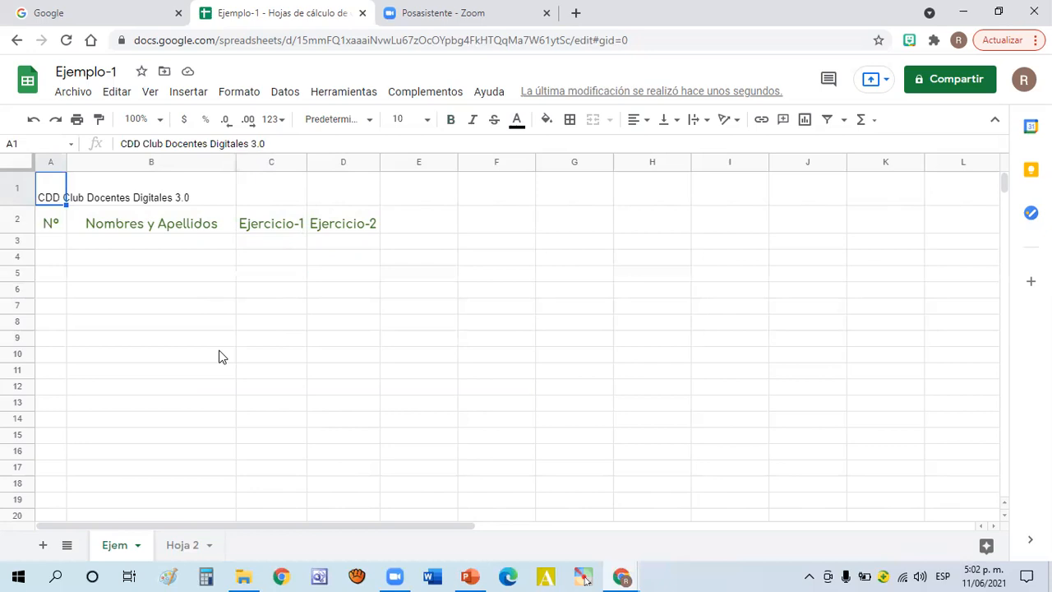
left_click(344, 338)
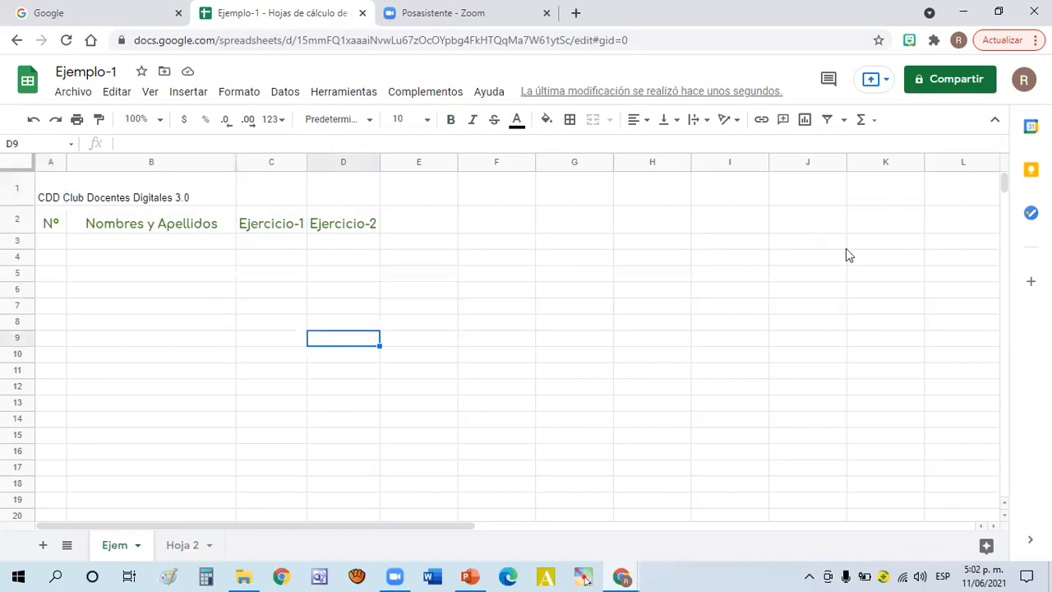
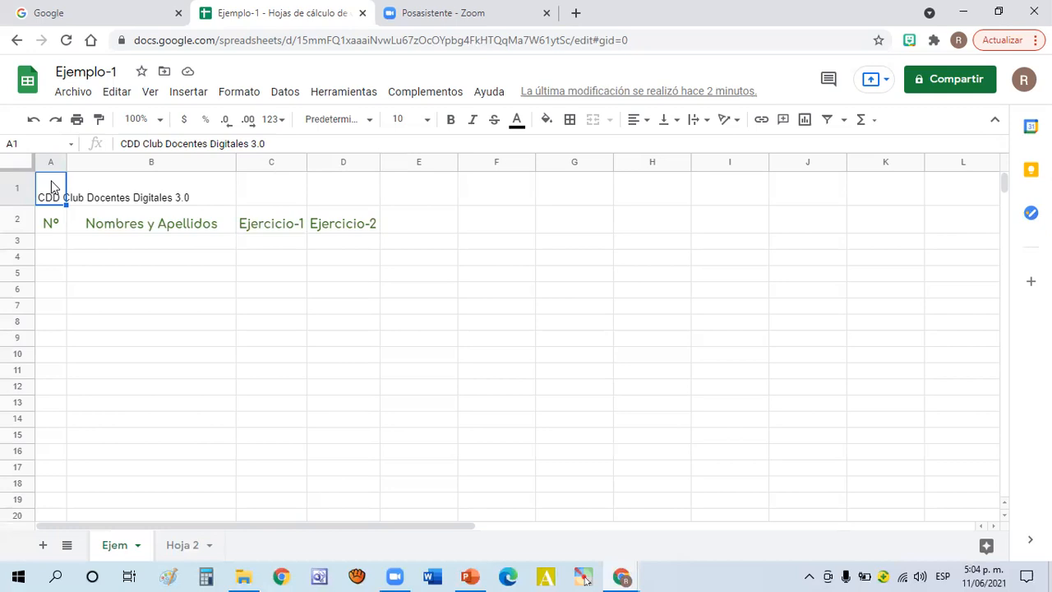
left_click(198, 185, "shift")
left_click_drag(287, 191, 362, 190)
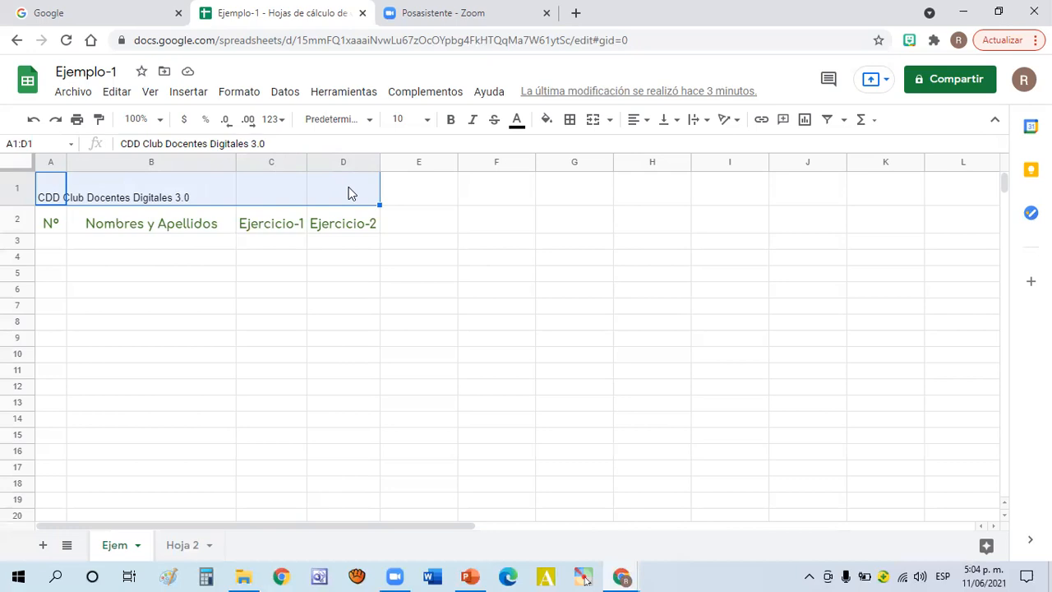
left_click(594, 120)
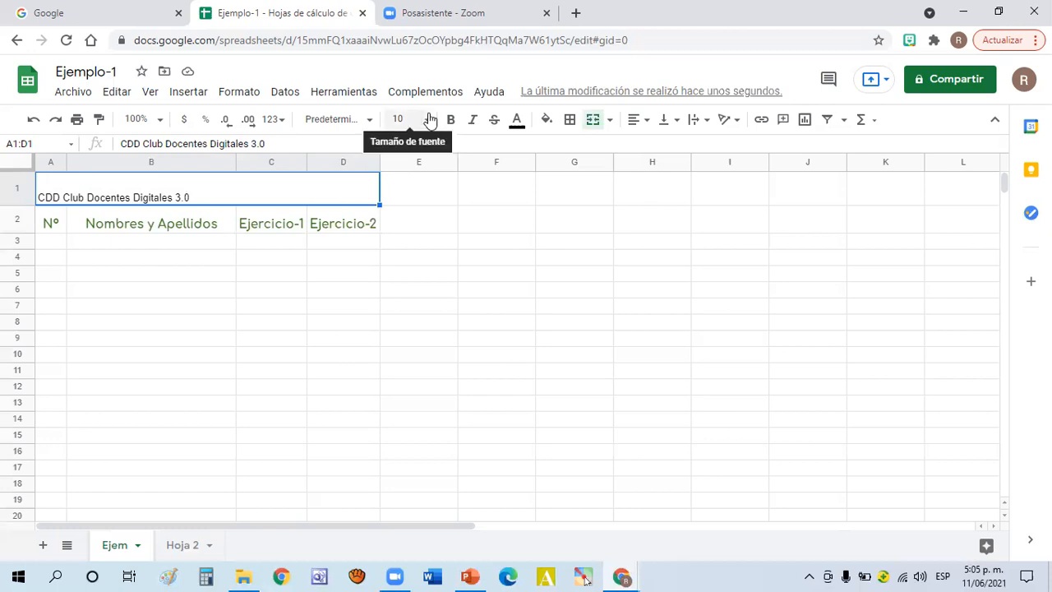
Format the merged title in row 1 with the Impact font at size 14
left_click(367, 122)
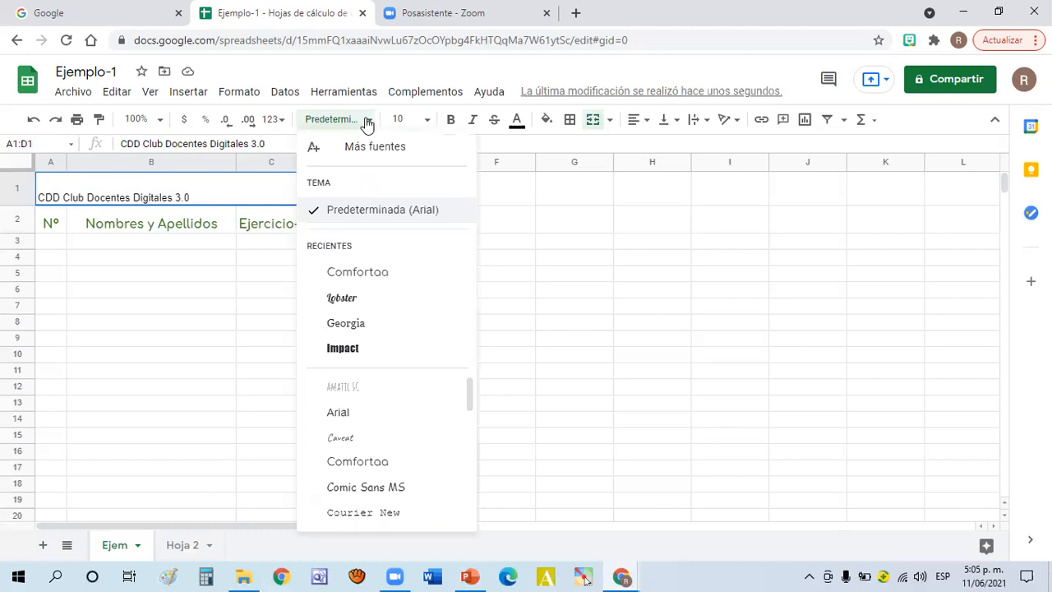
left_click(350, 351)
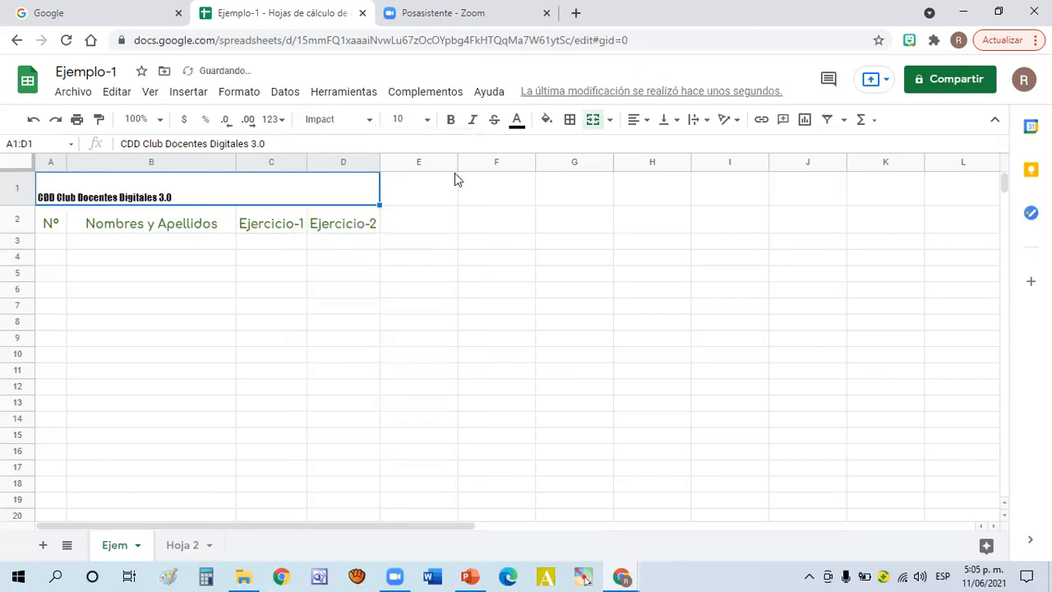
left_click(426, 120)
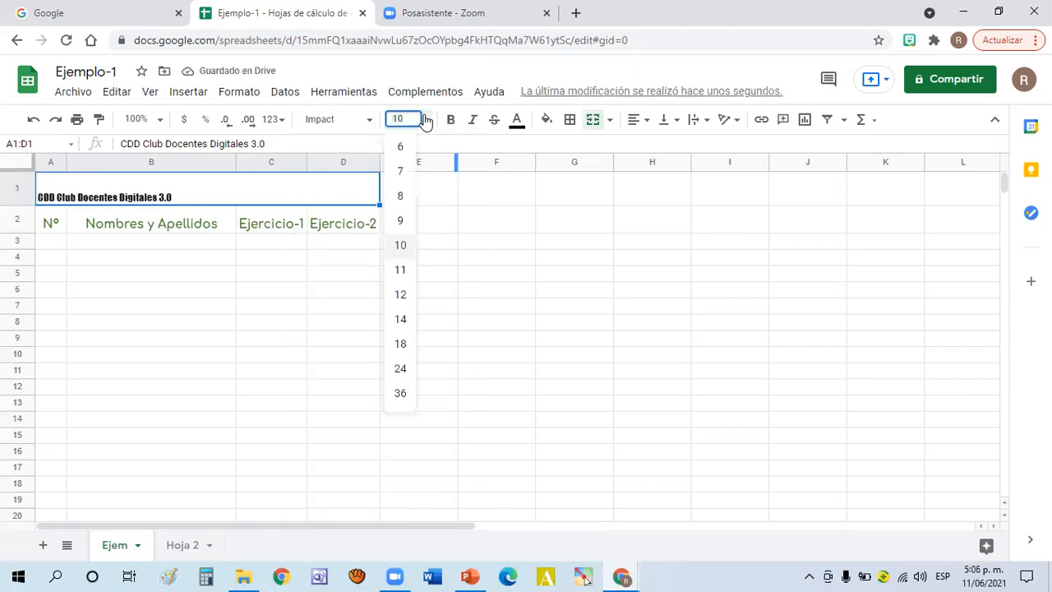
left_click(400, 319)
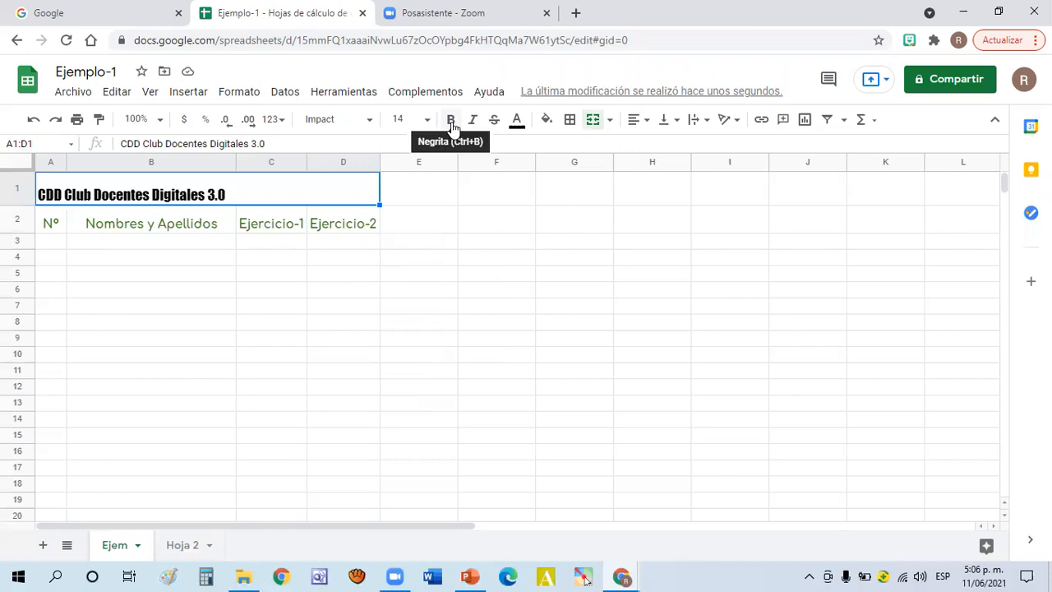
Try light yellow on the title text in row 1, and replace it with a strong blue
left_click(517, 122)
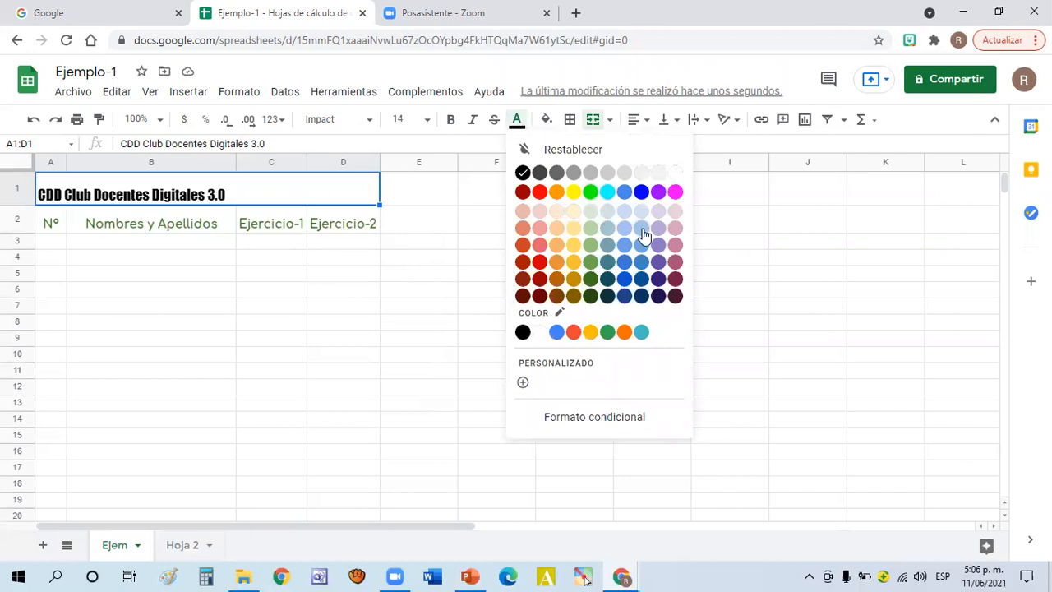
left_click(574, 232)
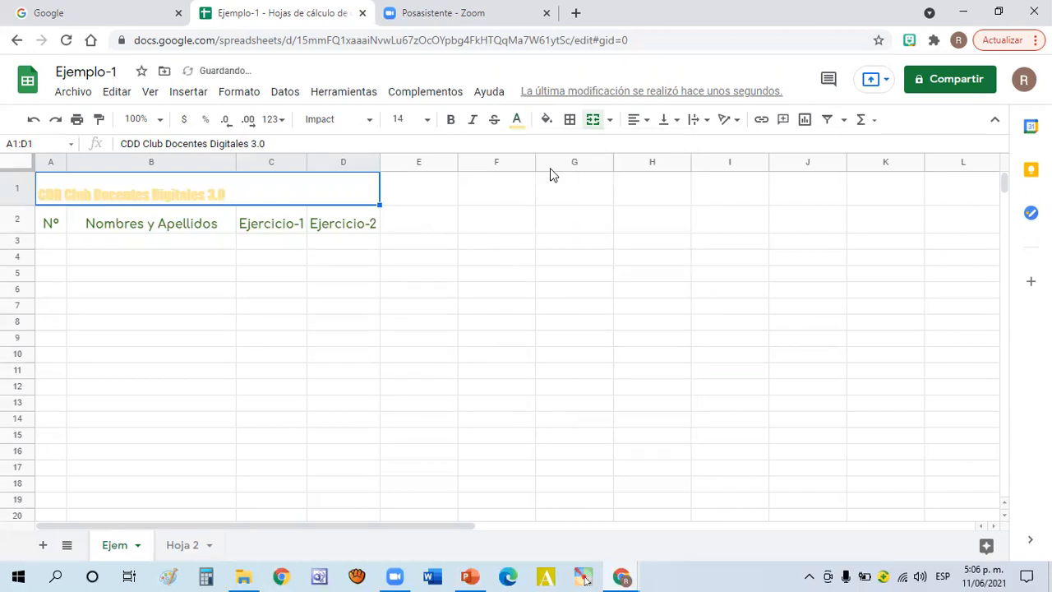
left_click(518, 122)
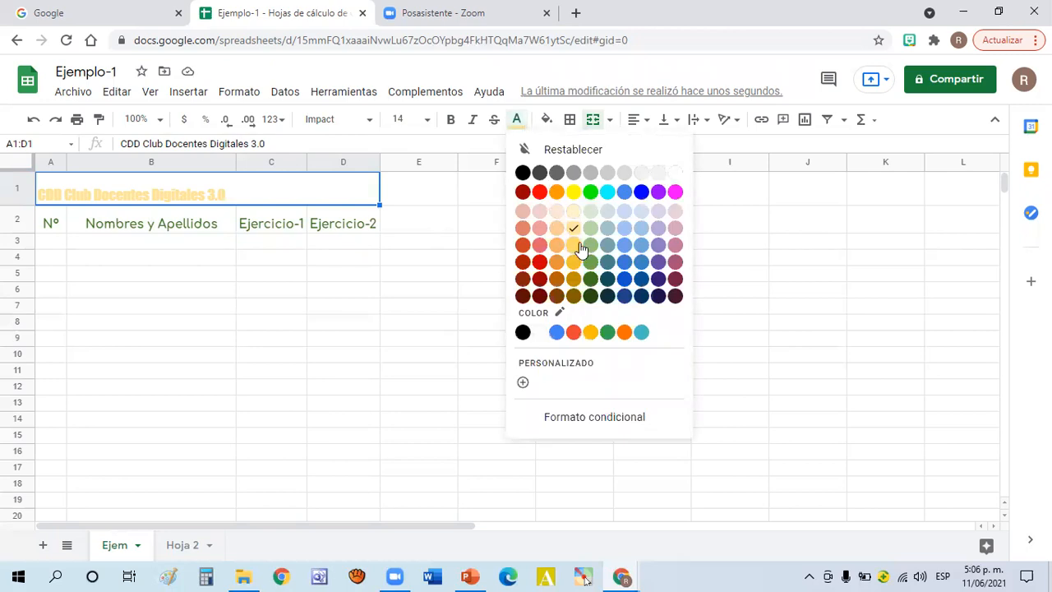
left_click(626, 281)
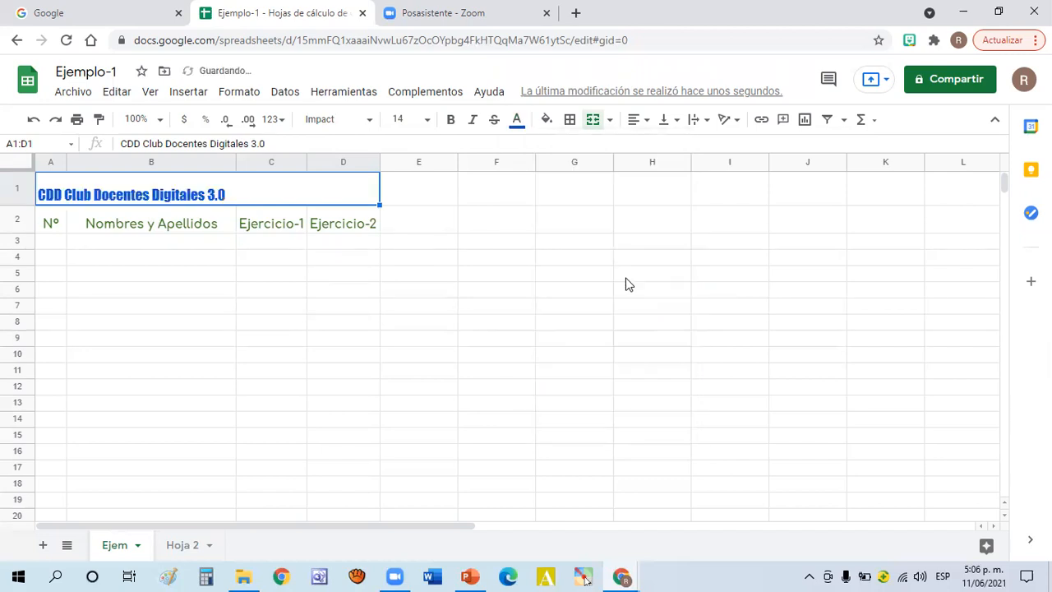
Center the title horizontally and vertically within the merged cell A1:D1
left_click(647, 121)
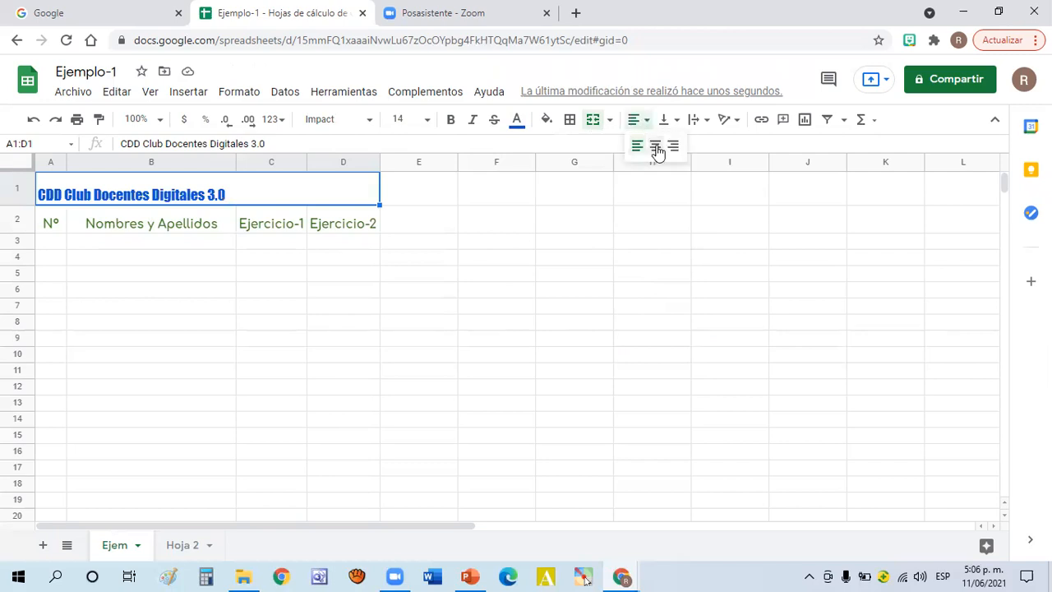
left_click(655, 145)
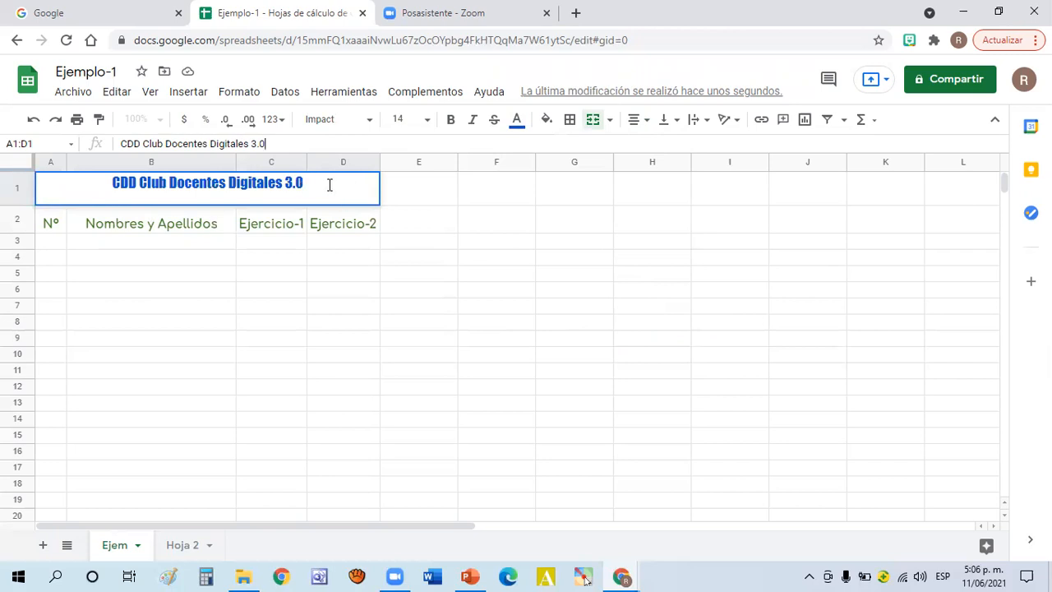
left_click(669, 119)
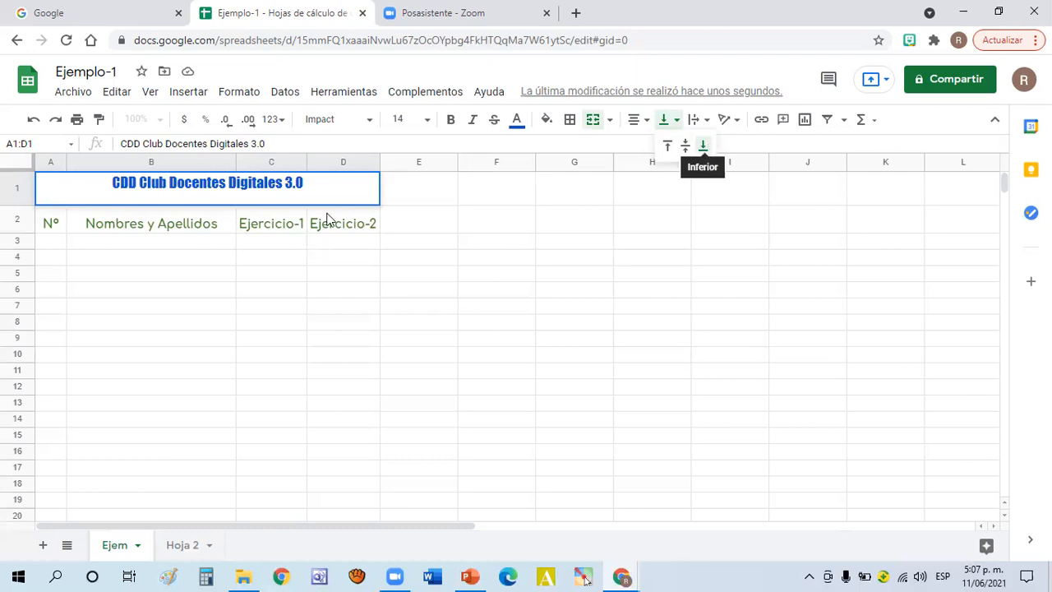
left_click(685, 144)
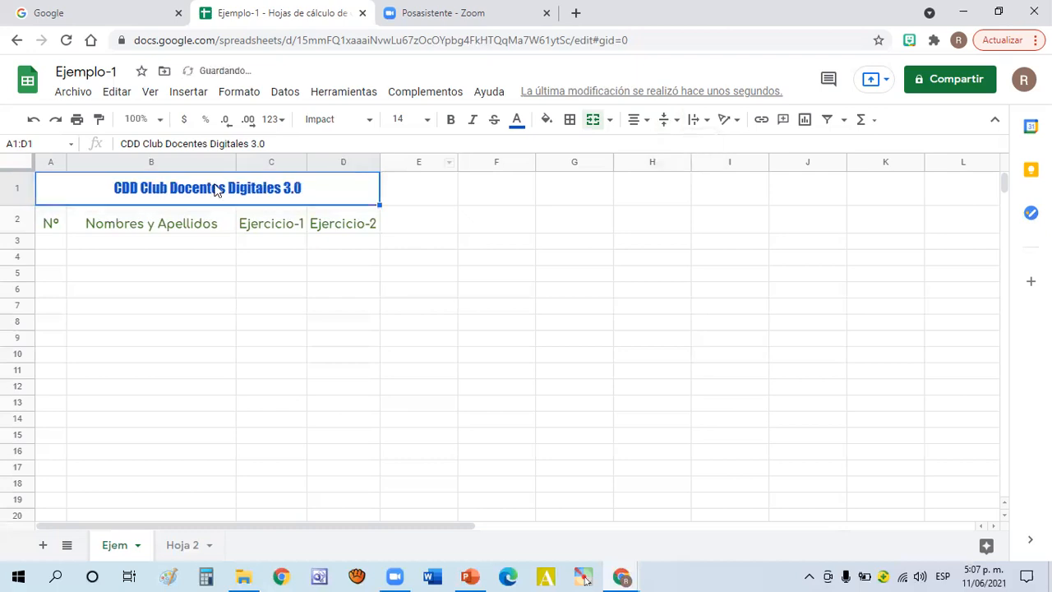
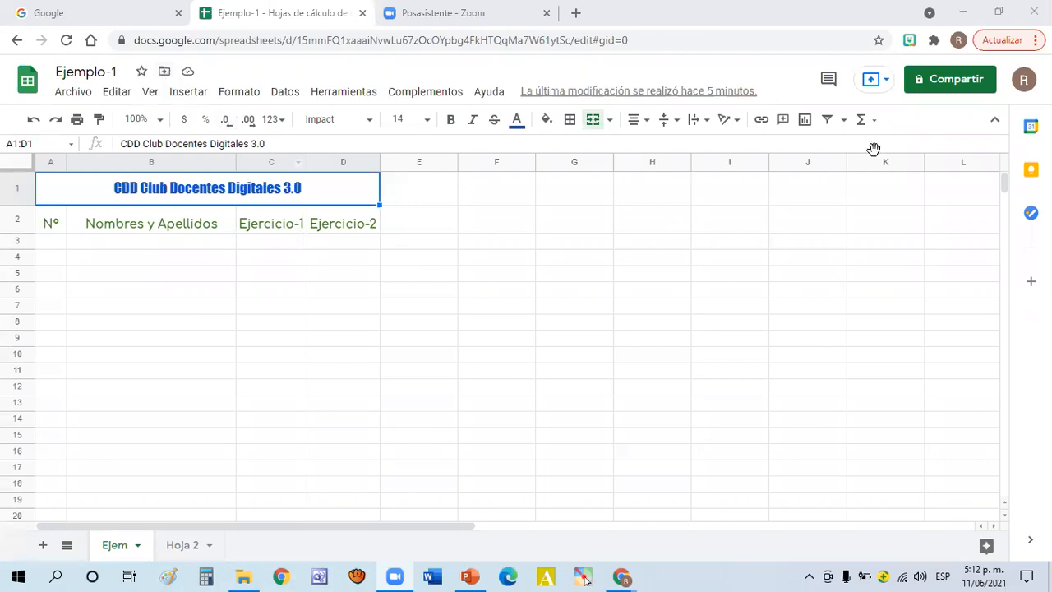
Open the sharing settings of Ejemplo-1 and change link access to anyone who has the link
left_click(947, 97)
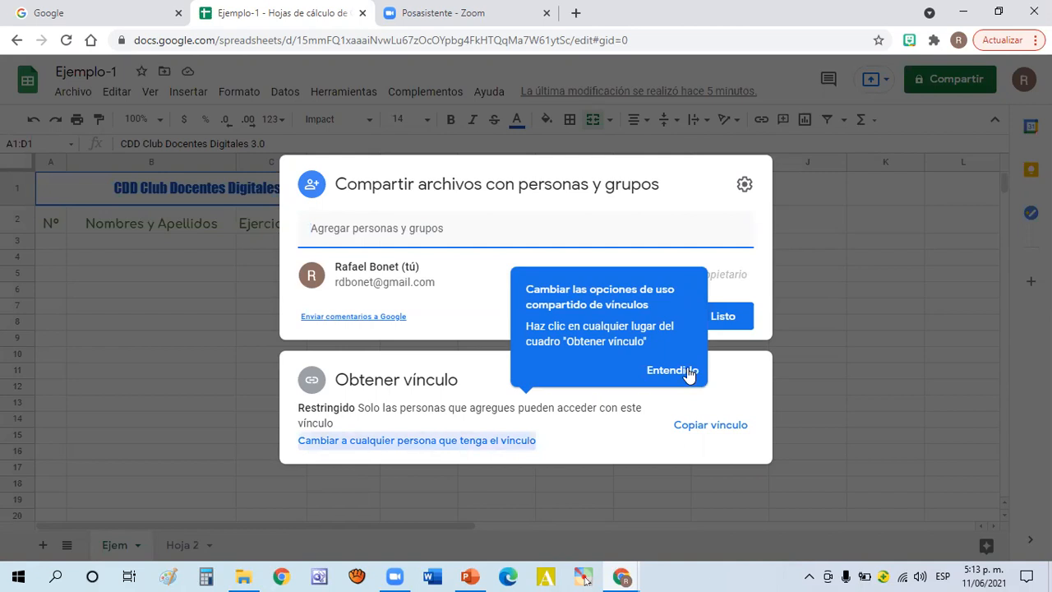
left_click(635, 388)
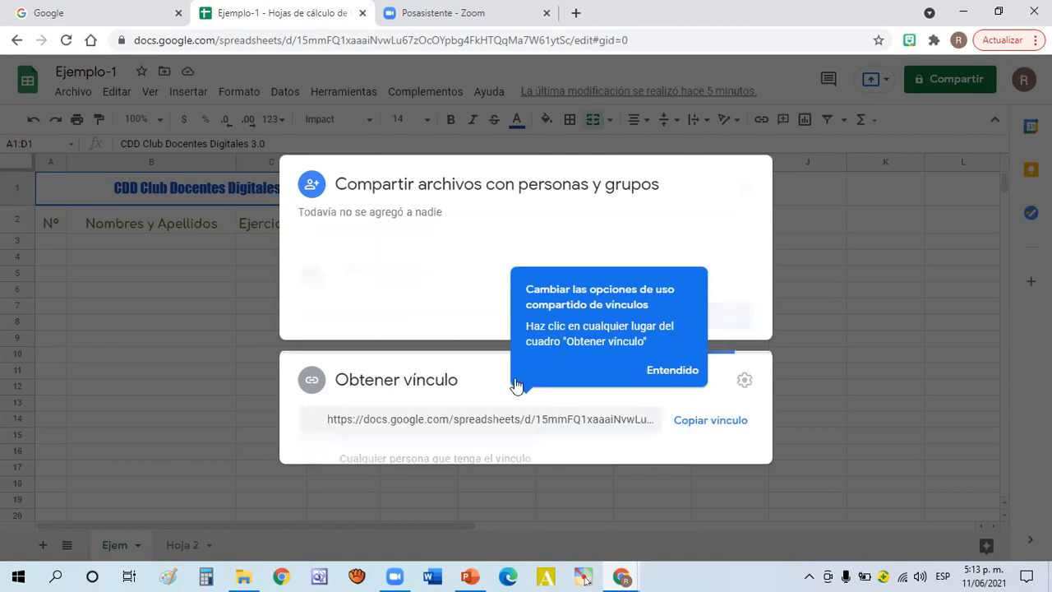
left_click(335, 419)
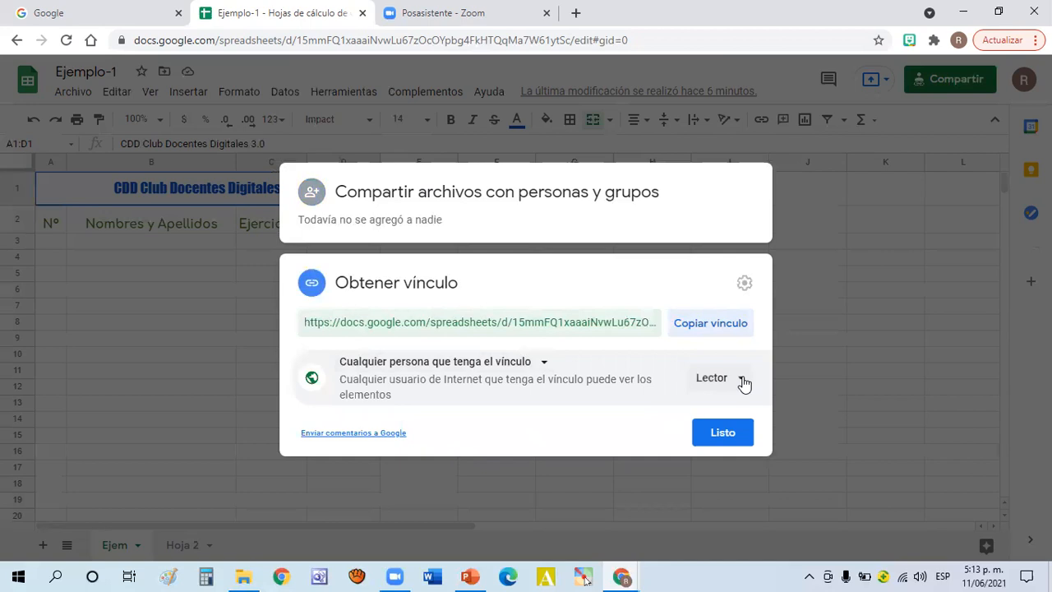
Give anyone with the link the Editor role, copy the sharing link and close the sharing settings
left_click(742, 380)
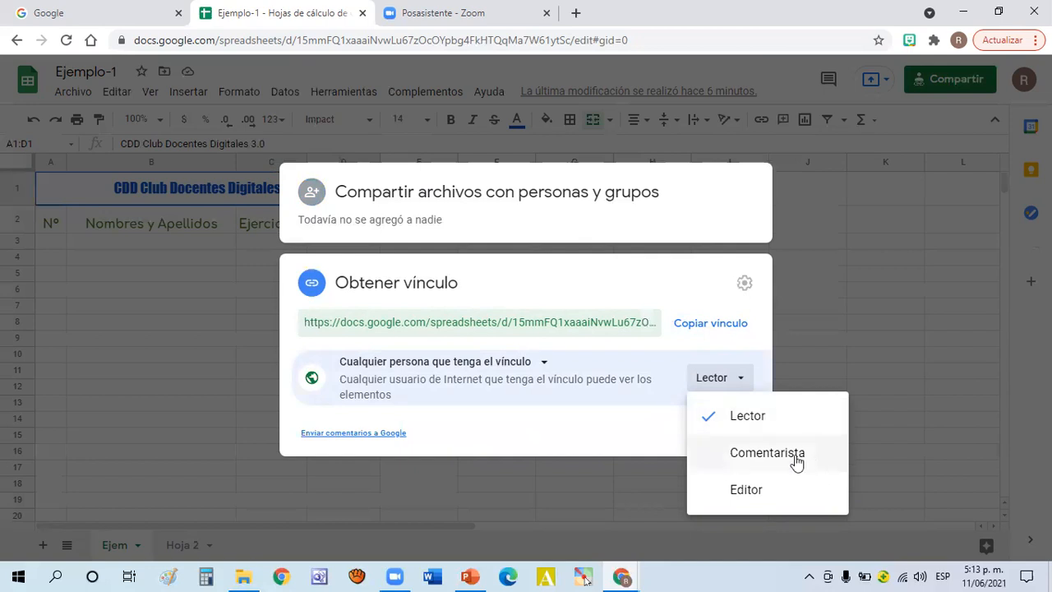
left_click(745, 492)
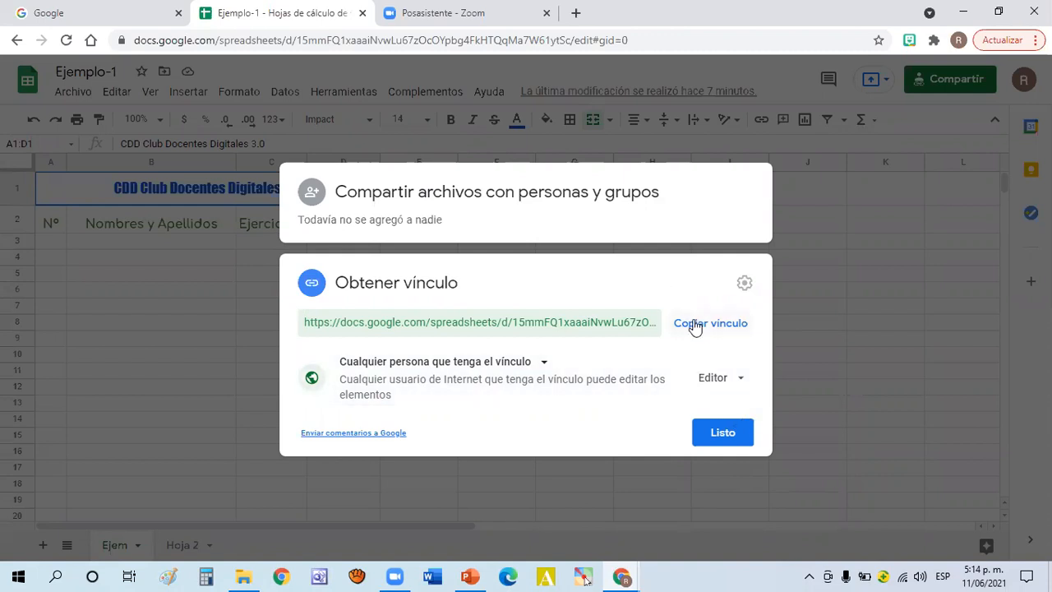
left_click(695, 325)
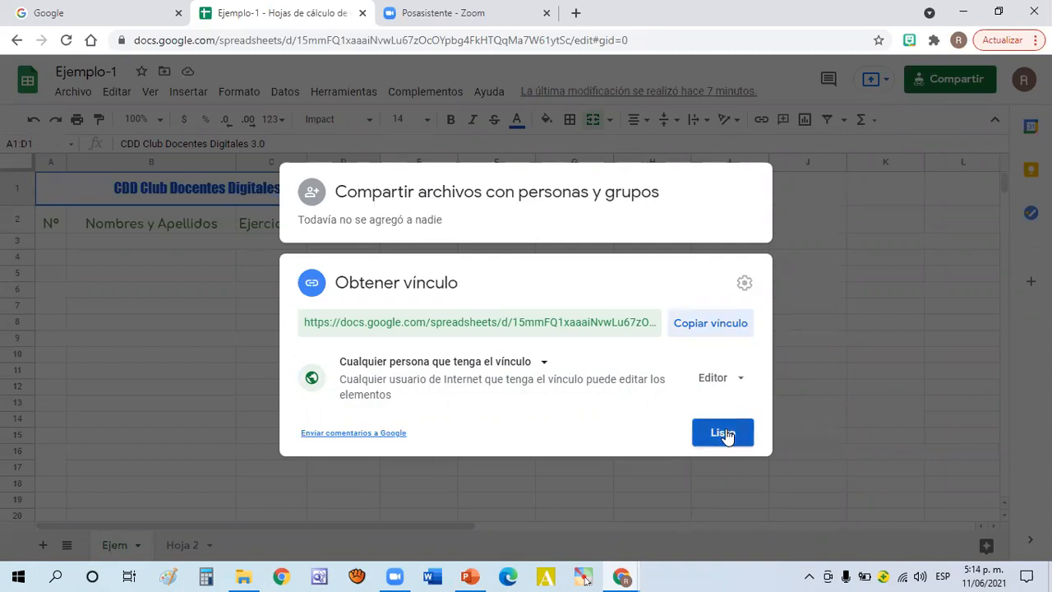
left_click(726, 435)
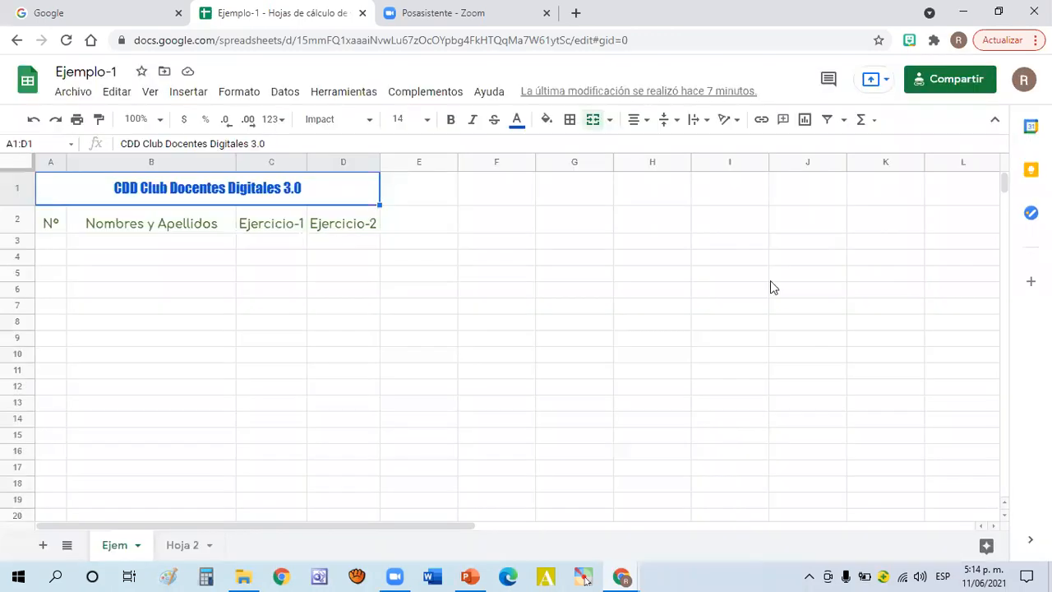